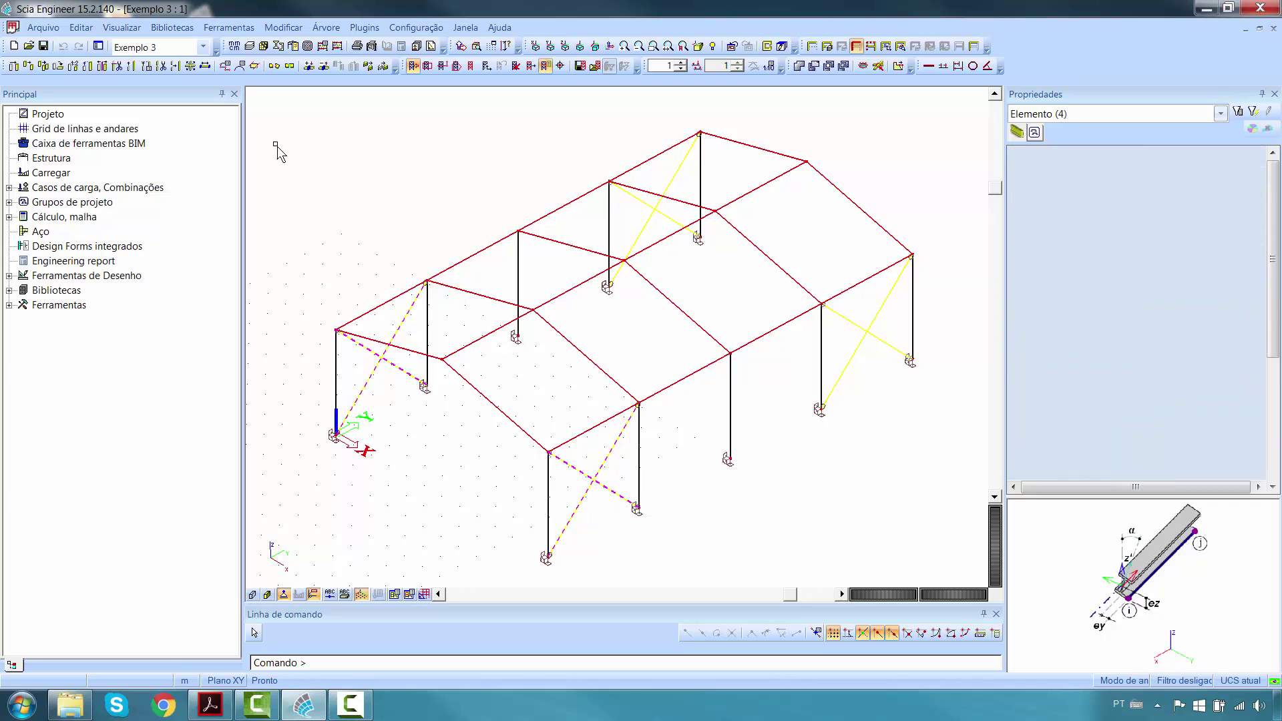
- Move the four selected diagonal braces from the first bay to the second bay, using column base nodes as reference points
left_click(13, 66)
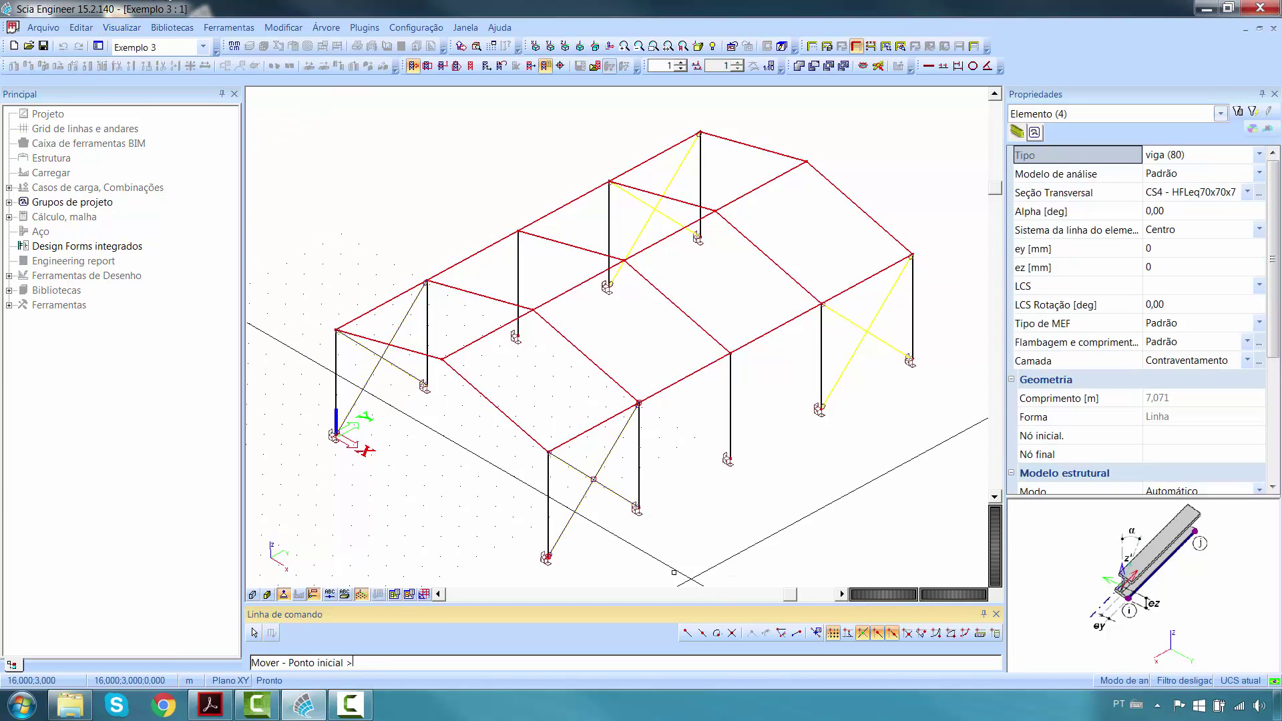
left_click(546, 556)
left_click(639, 502)
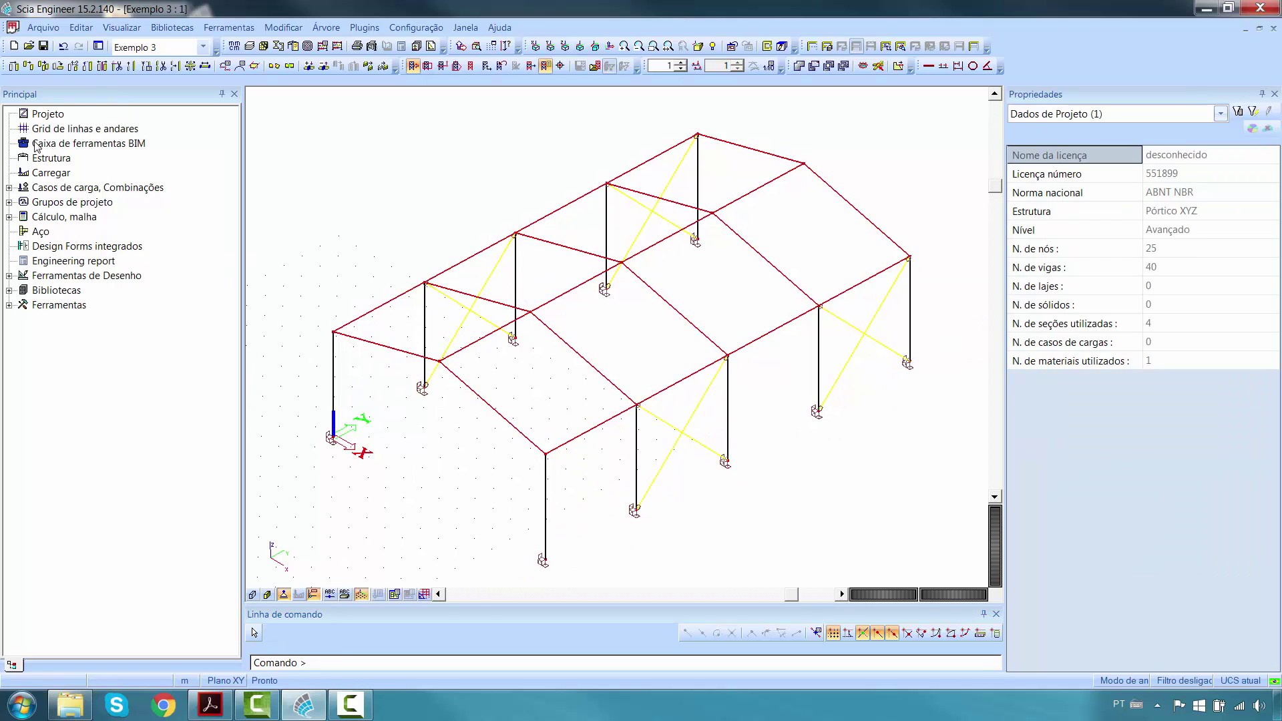
- Set up a new 1D element of type contrav. de parede (0) on the Contraventamento layer with section CS4 - HFLeq70x70x7
double_click(38, 159)
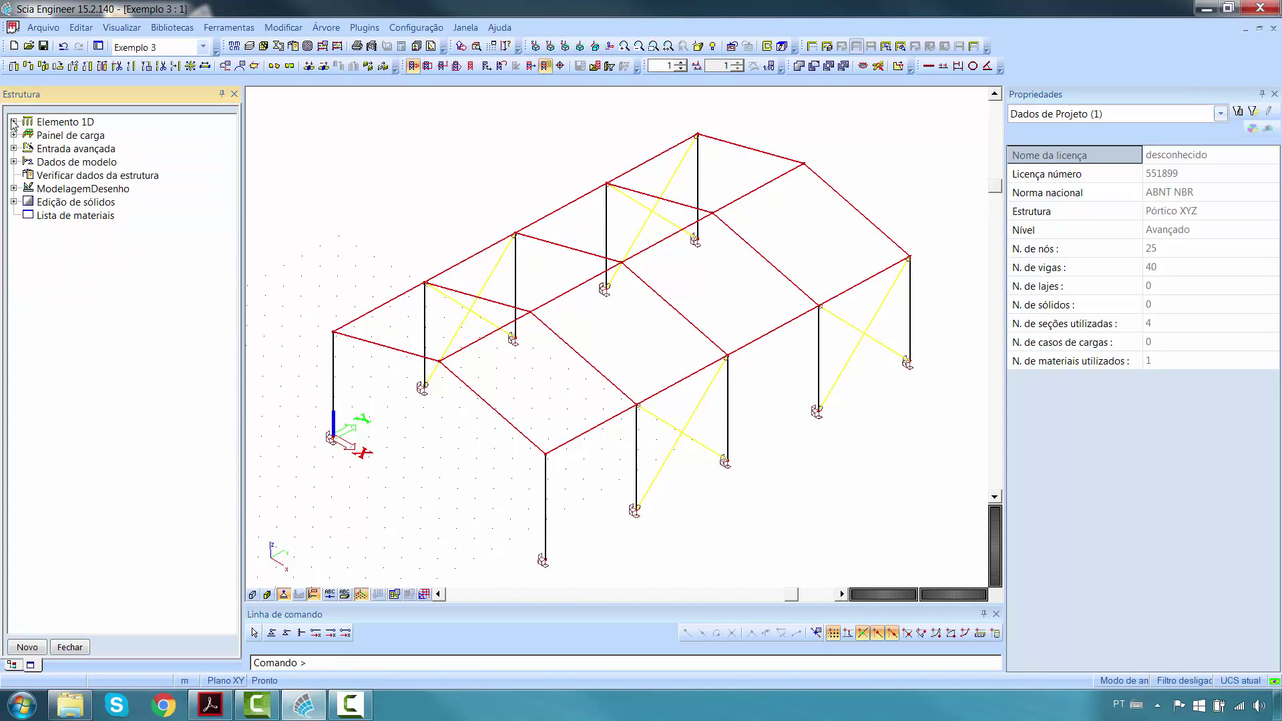
left_click(13, 123)
double_click(86, 136)
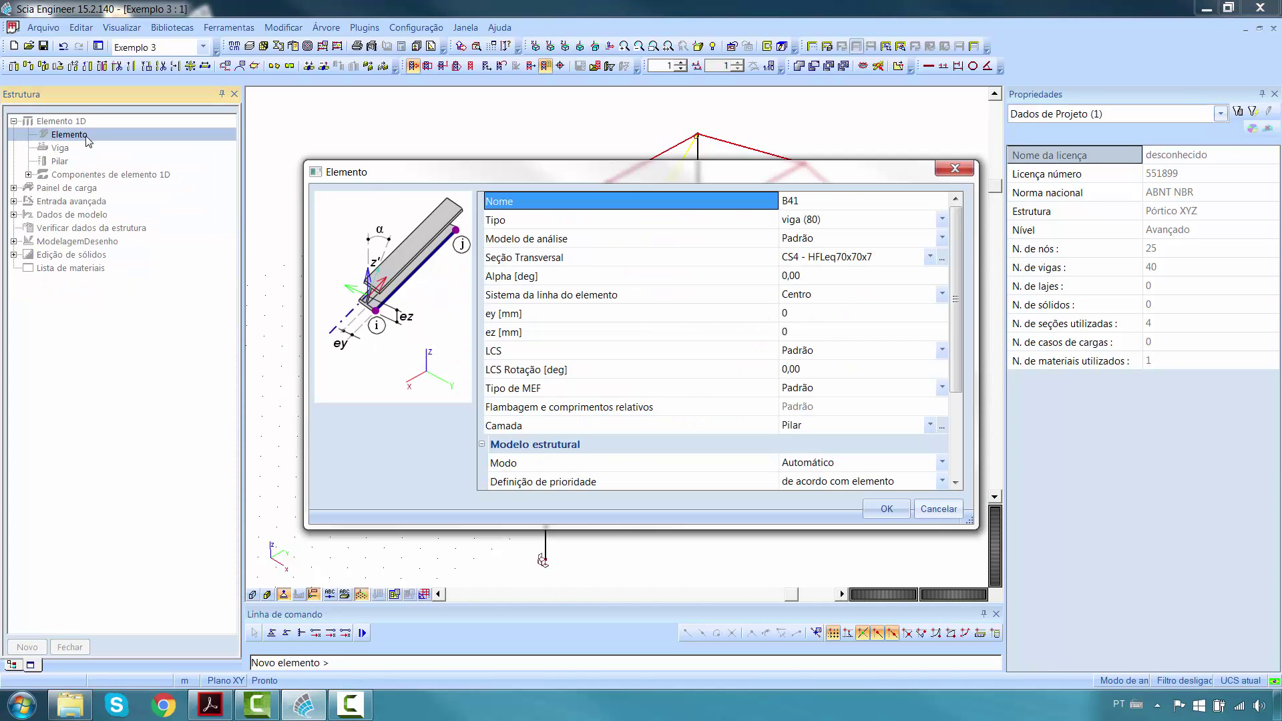
left_click(857, 222)
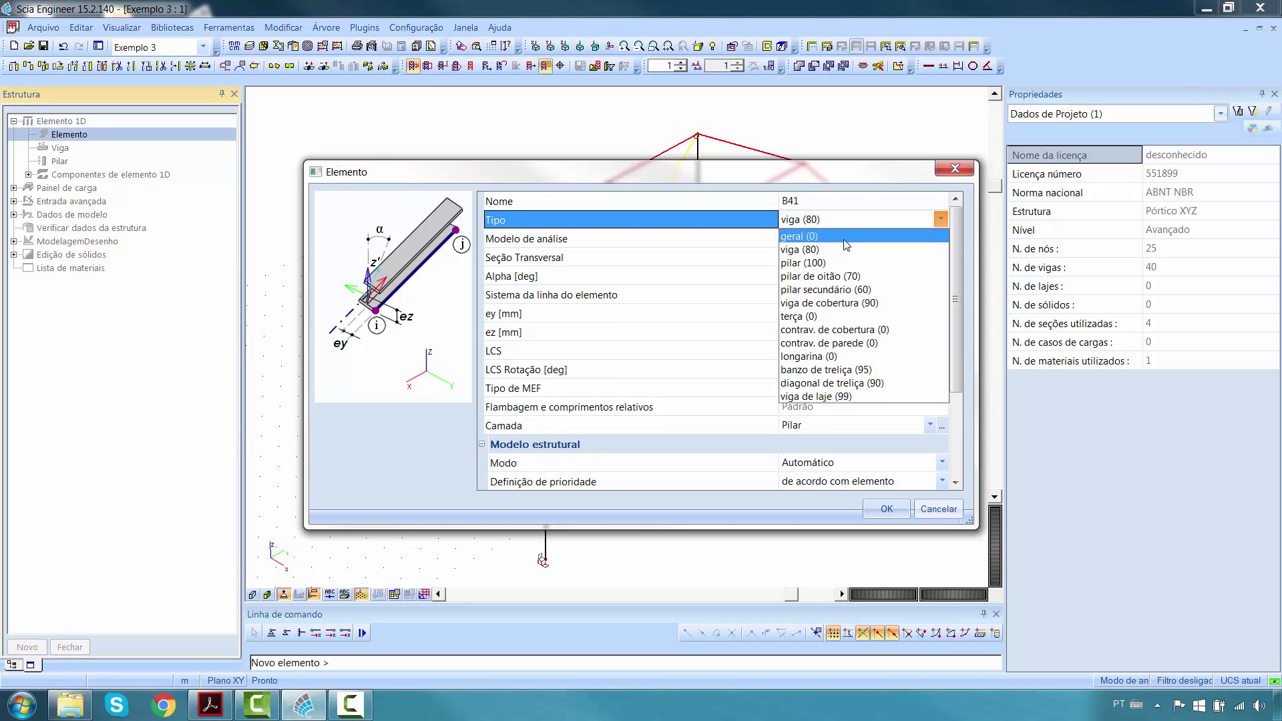
left_click(829, 343)
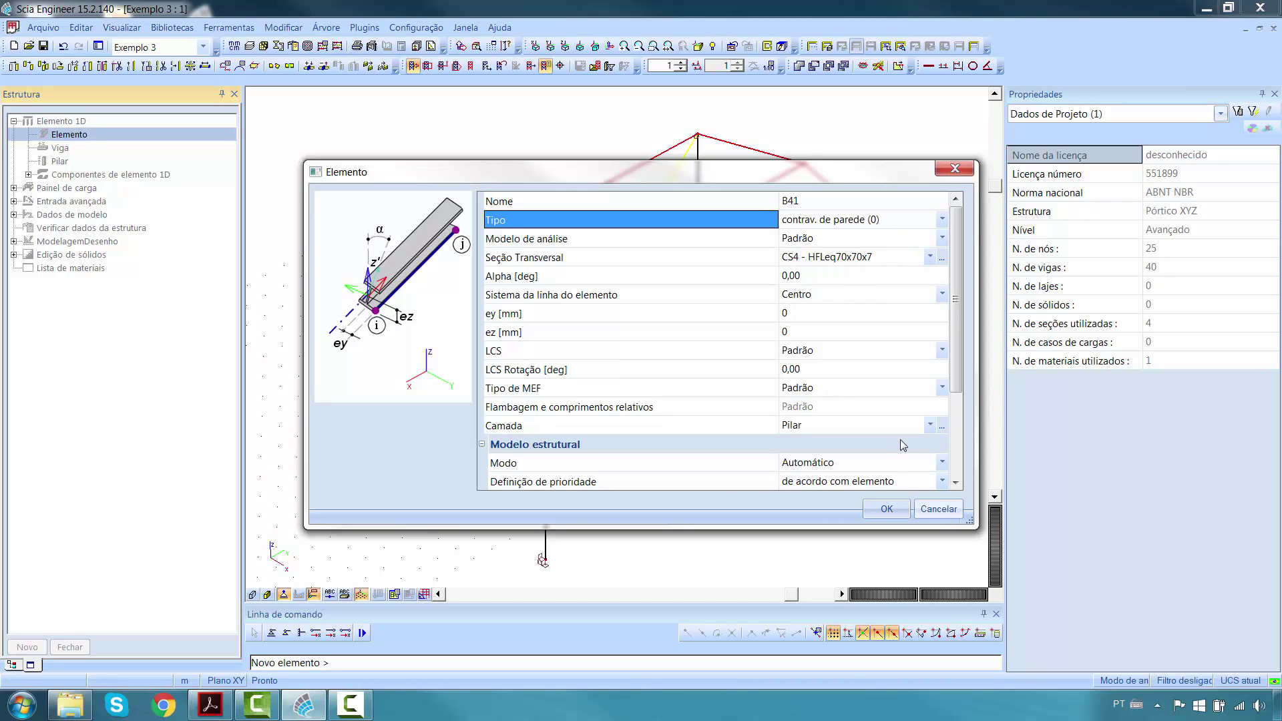
left_click(929, 426)
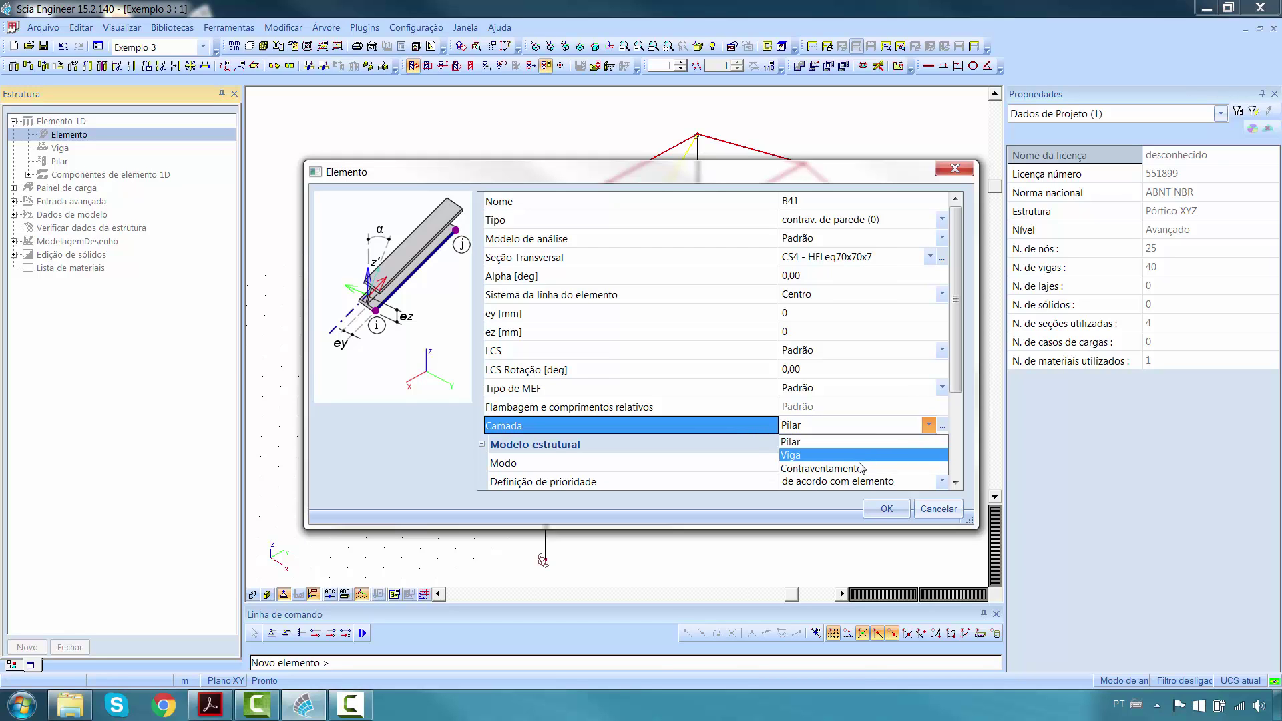
left_click(882, 460)
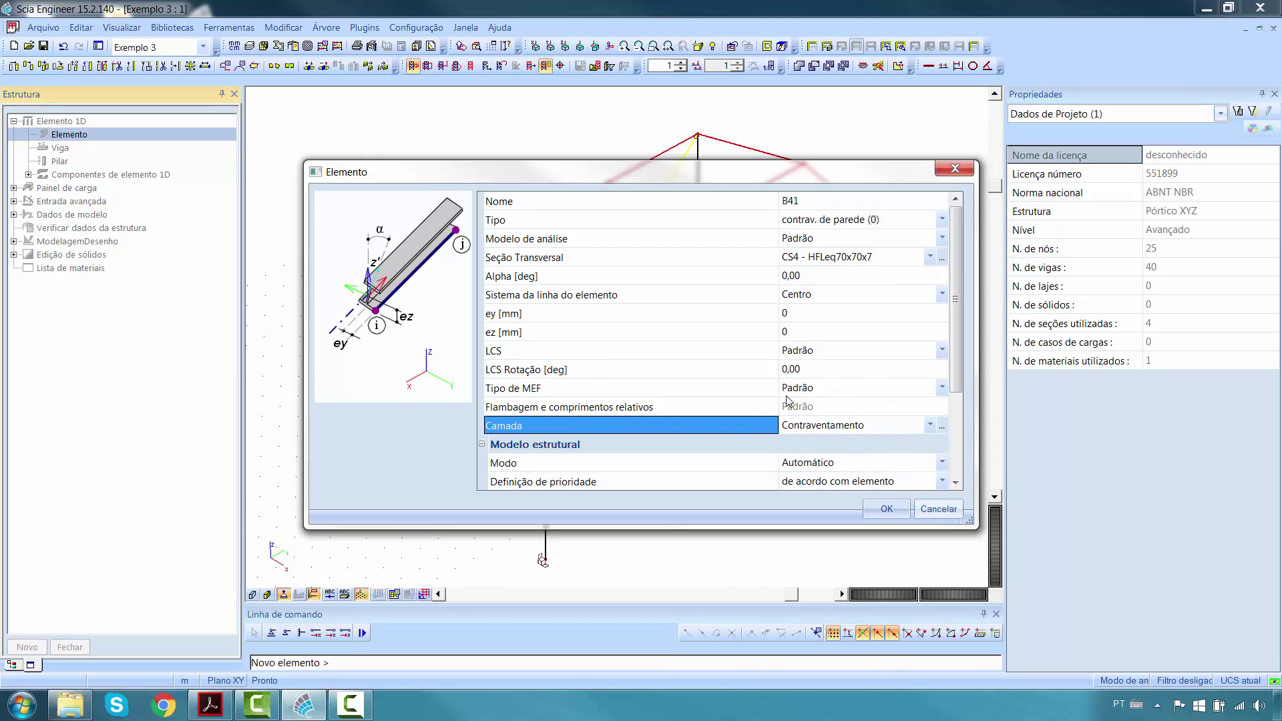
left_click(887, 508)
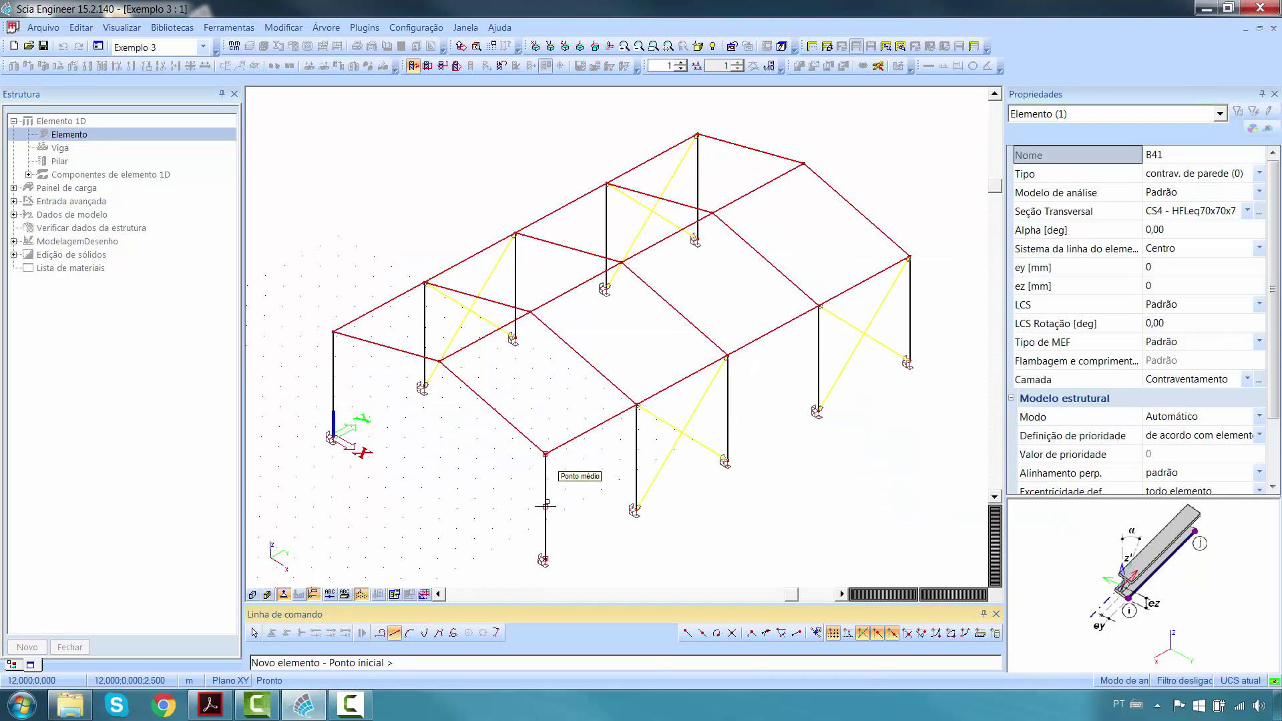
- Draw a horizontal brace between the column midpoints of the first bay on both side walls
left_click(545, 506)
left_click(636, 457)
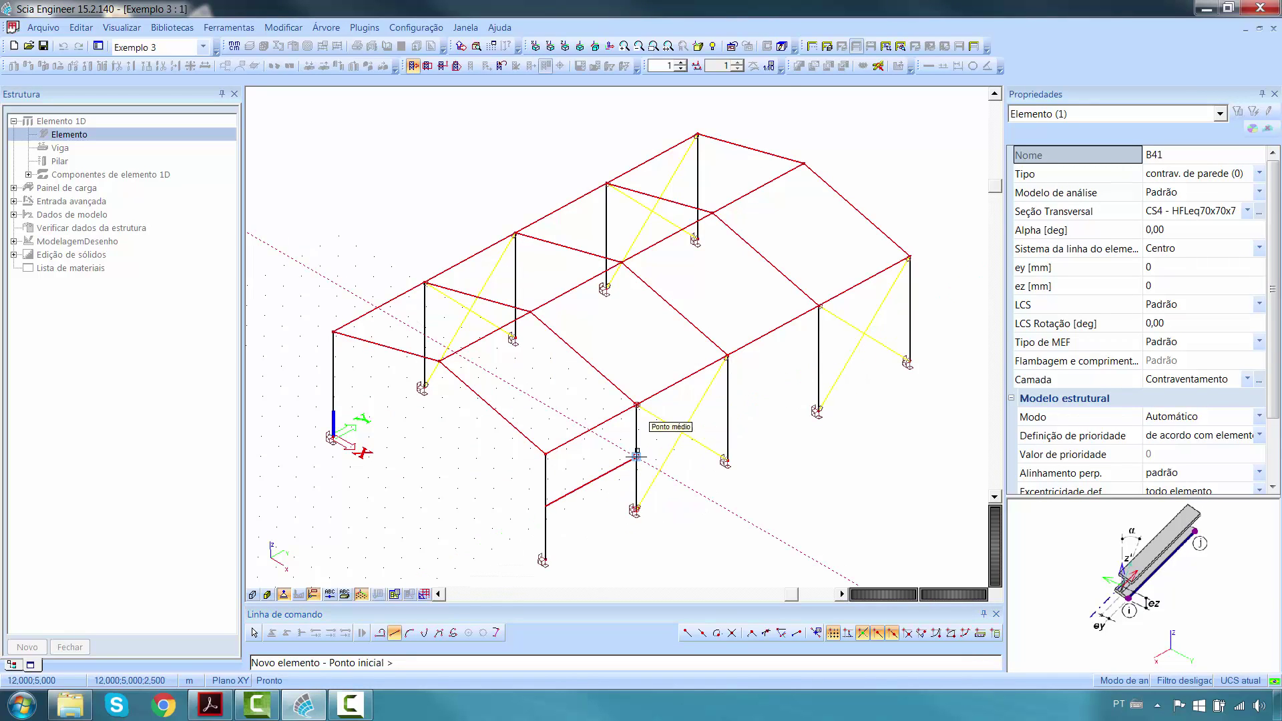
left_click(334, 384)
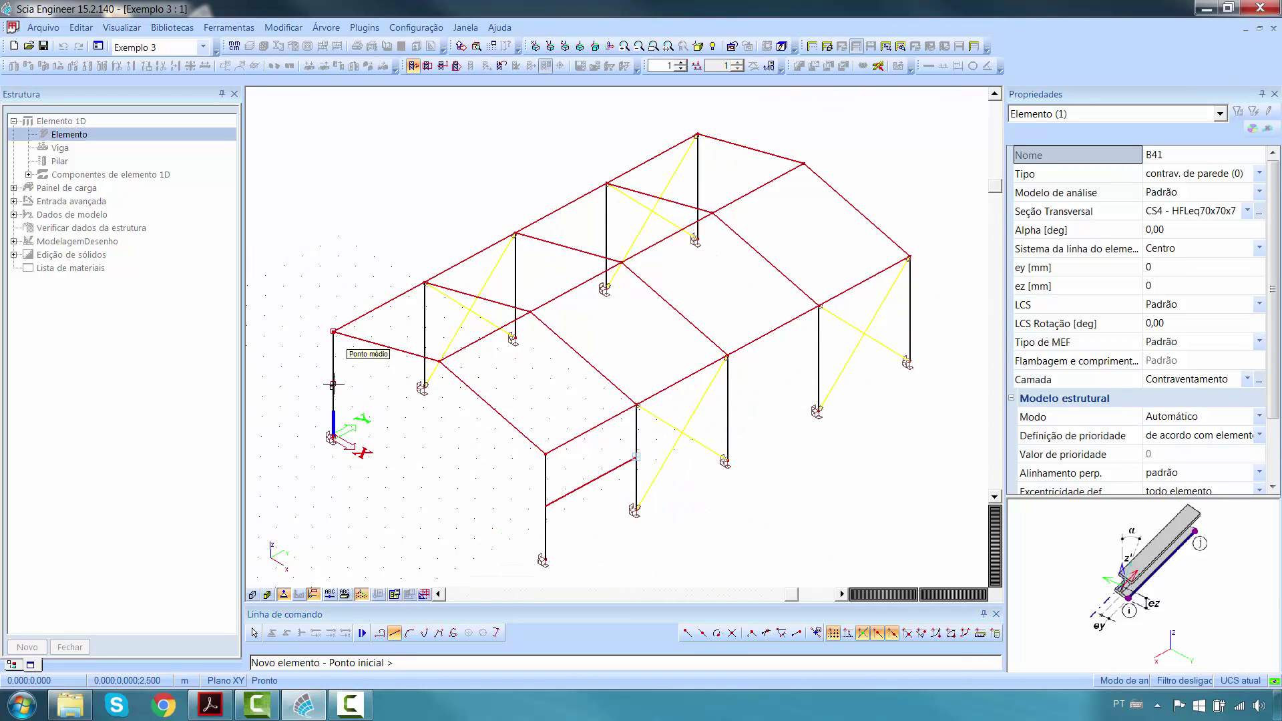
left_click(424, 334)
key("Escape")
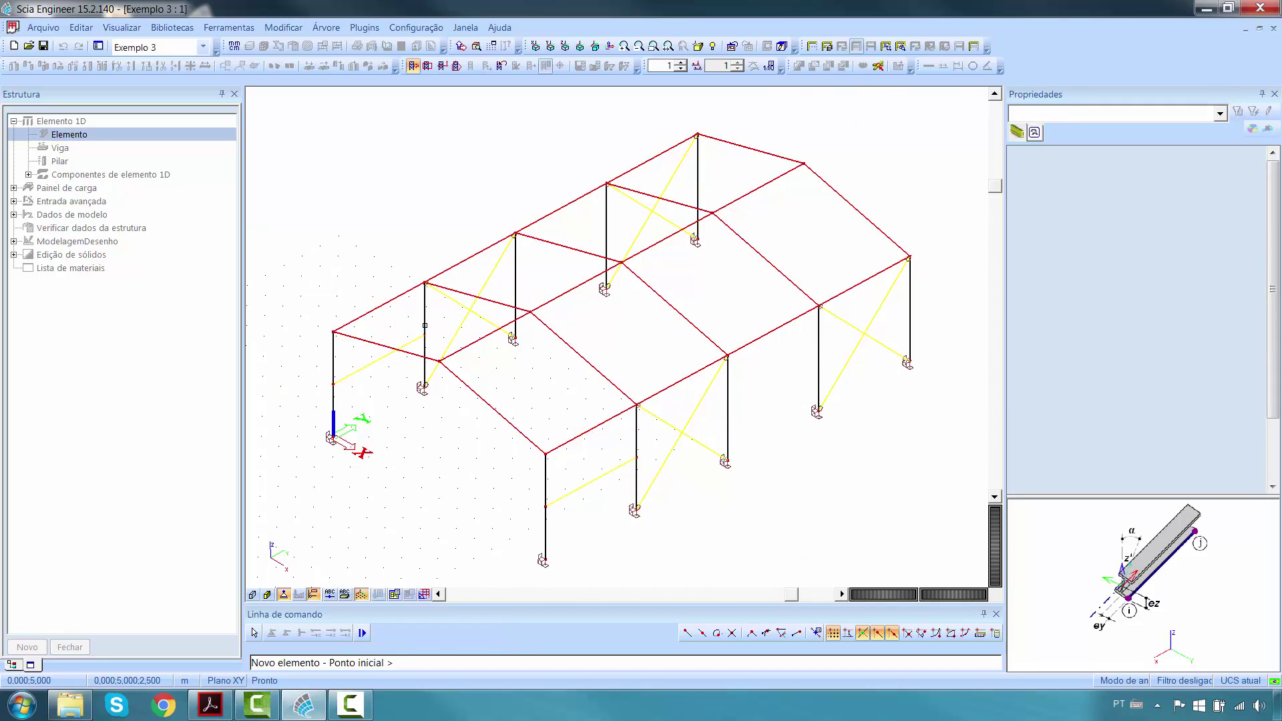
- Add beam hinges at both ends of the two horizontal braces, with fiy and fiz set to Livre
left_click(346, 632)
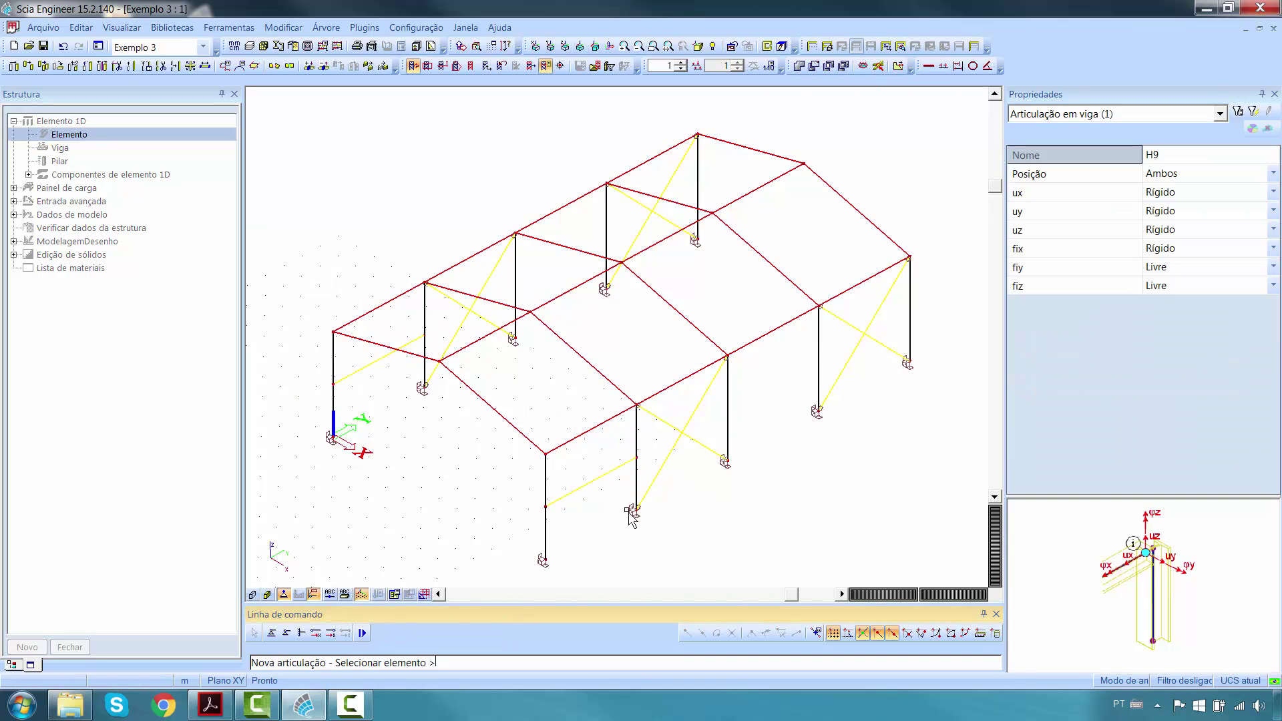
left_click_drag(623, 505, 589, 459)
left_click_drag(372, 399, 352, 360)
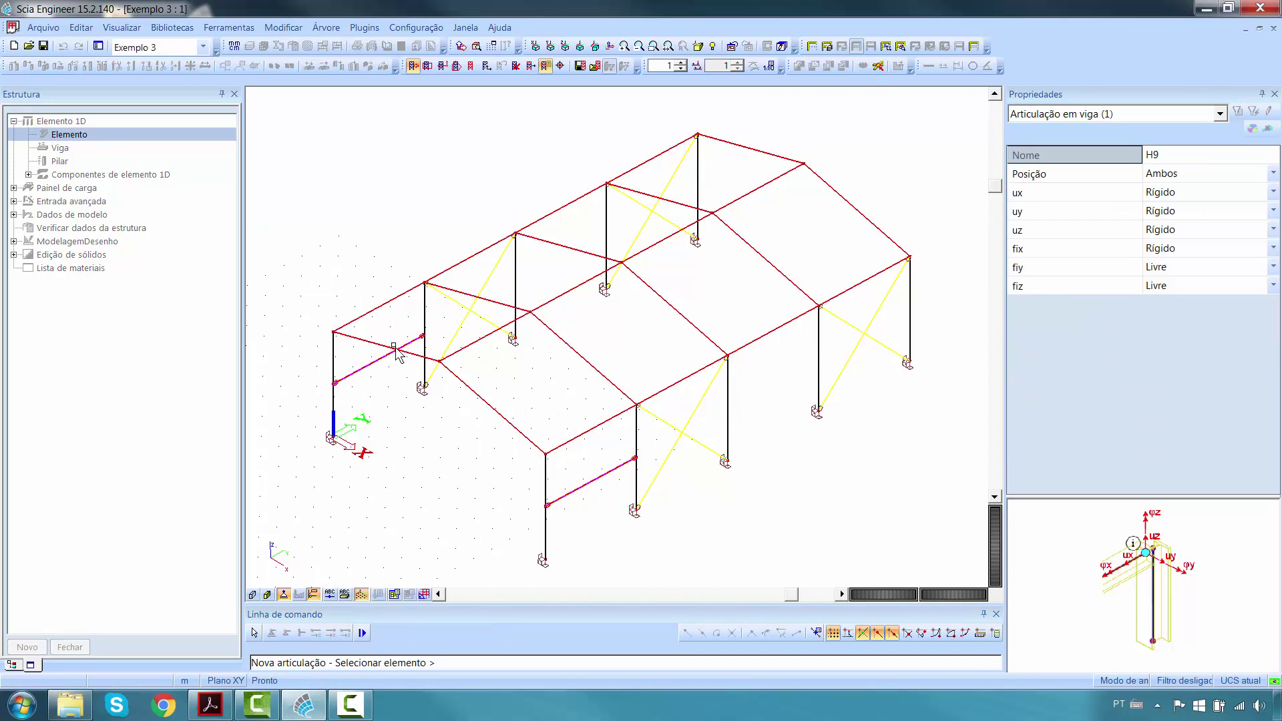
key("Escape")
key("Escape")
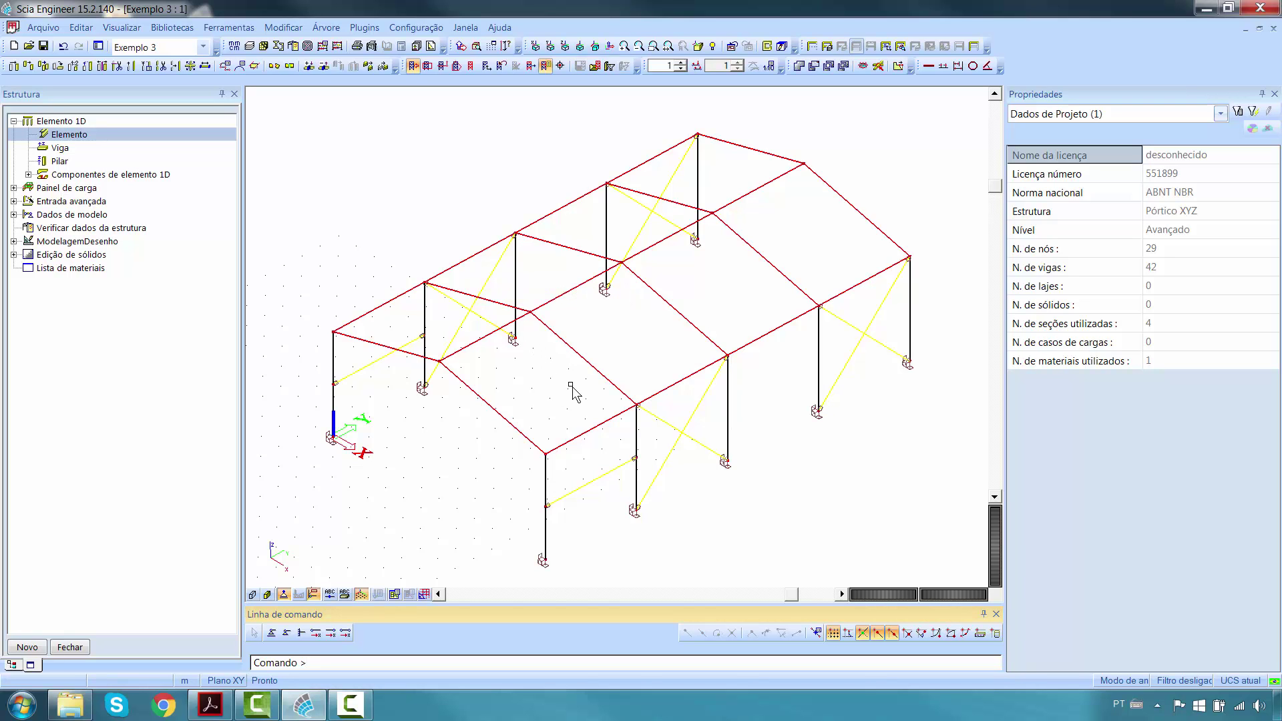
- Measure the coordinate offset from the front frame's eave node to its ridge node with Info Coordenadas
right_click_drag(572, 386, 602, 380, "ctrl")
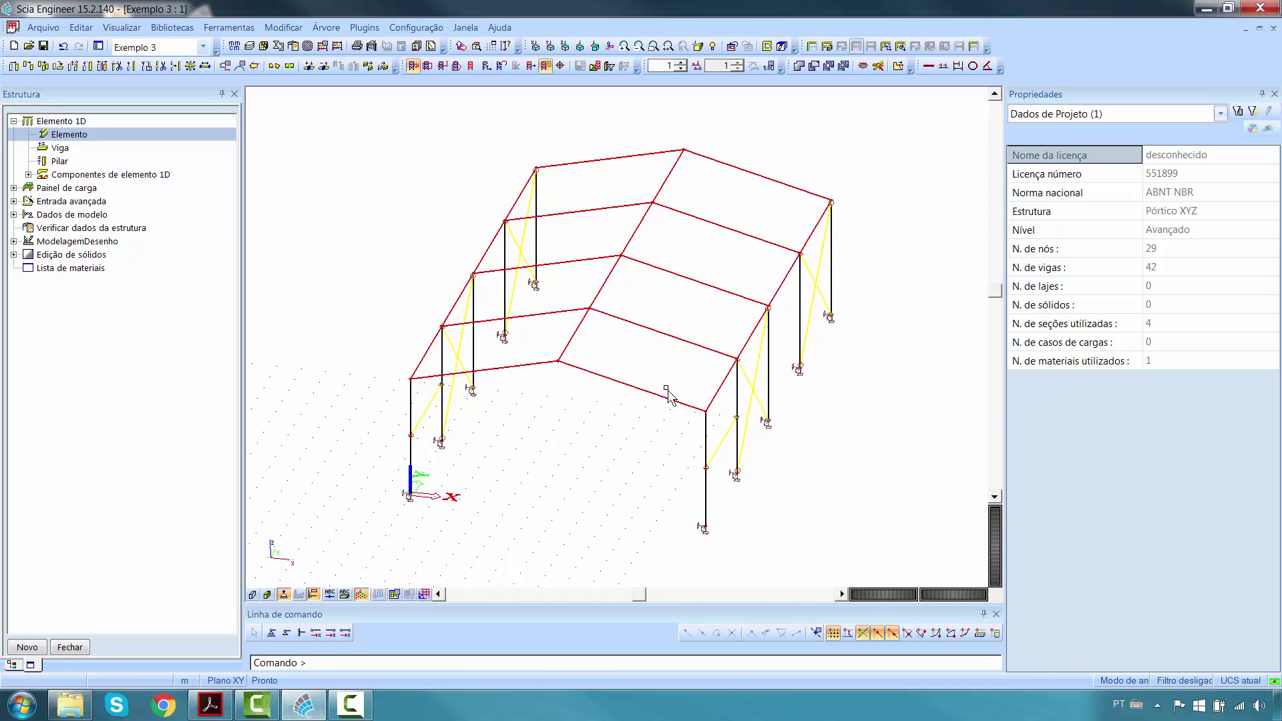
right_click(639, 360)
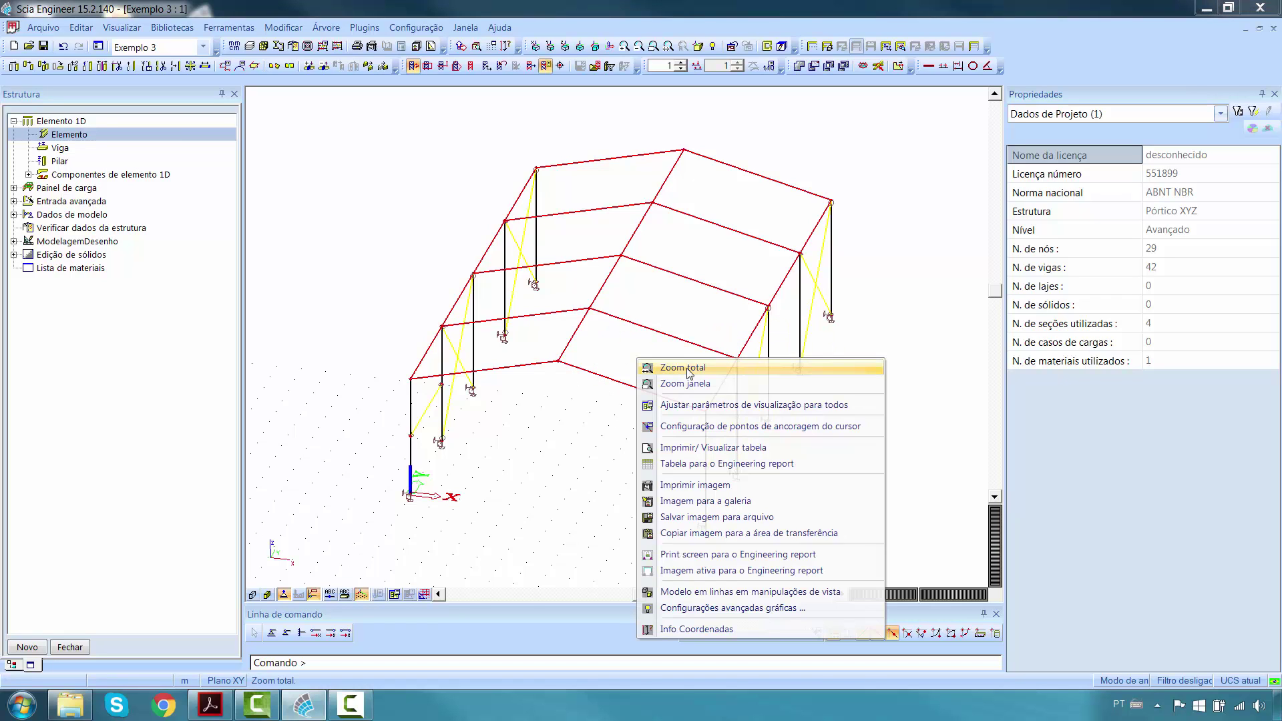
left_click(715, 632)
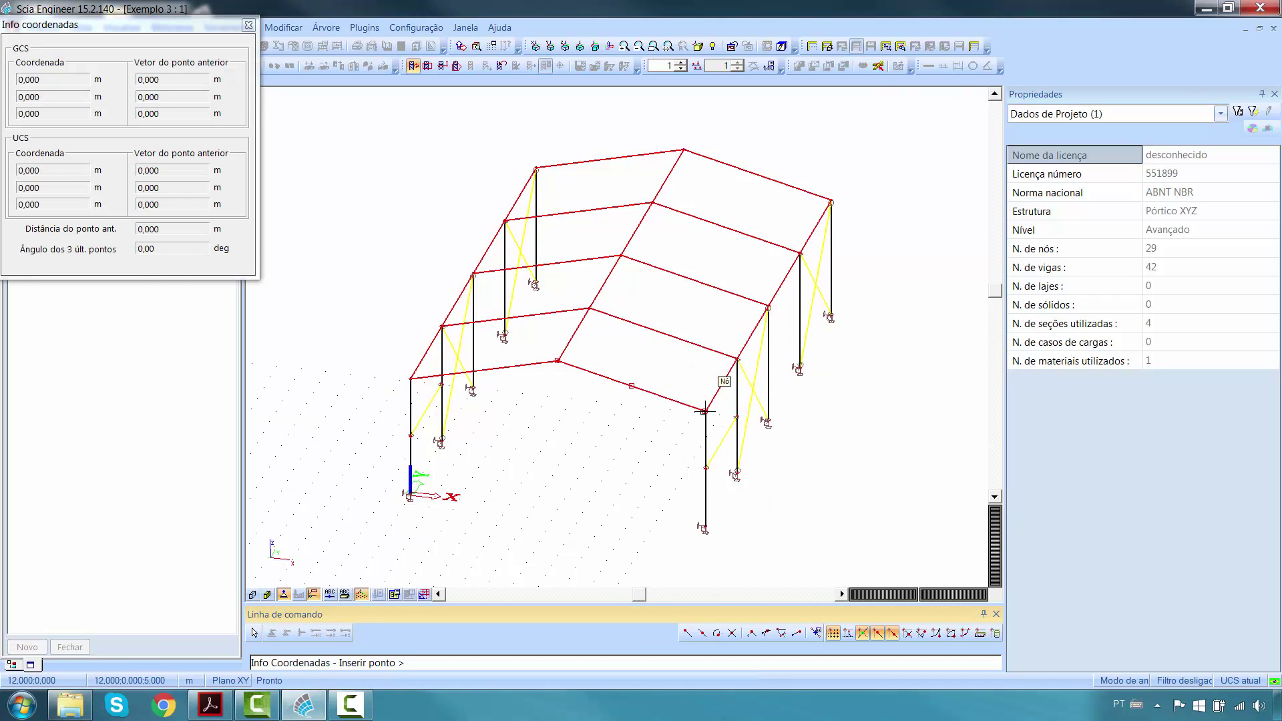
left_click(558, 361)
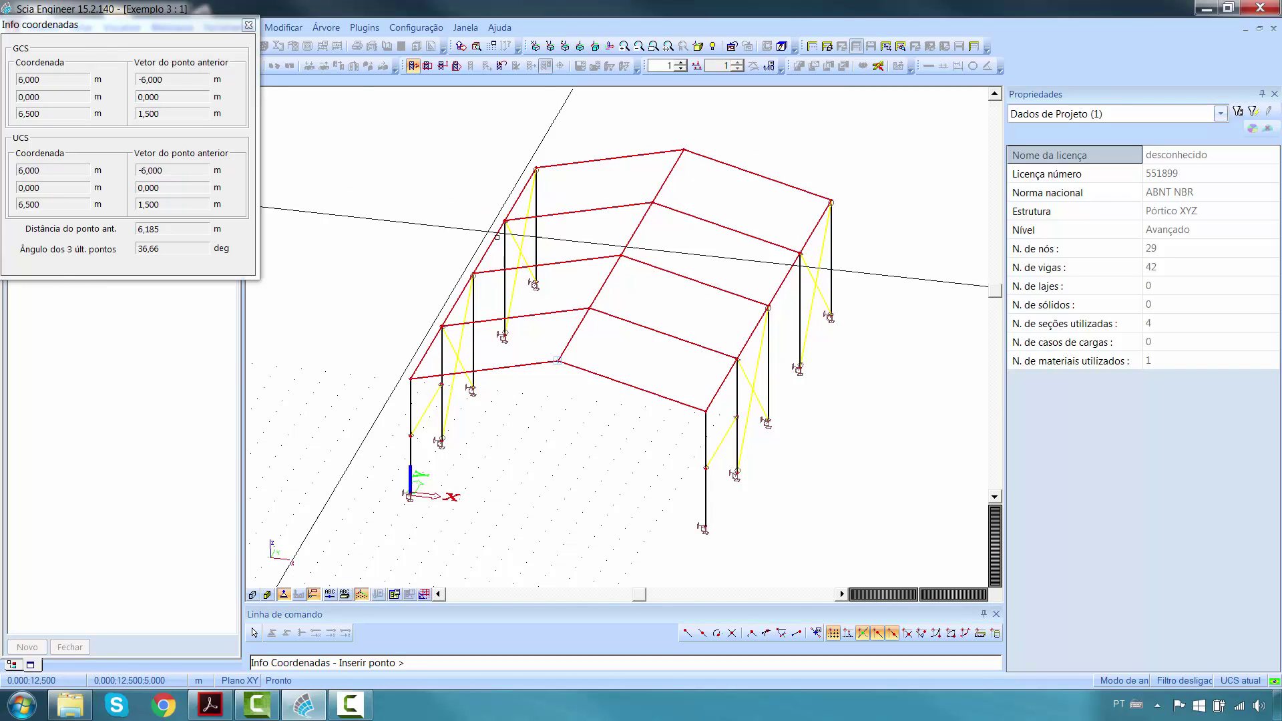
key("Escape")
- Set the Z coordinate of all five ridge nodes to 6 m
left_click(557, 361)
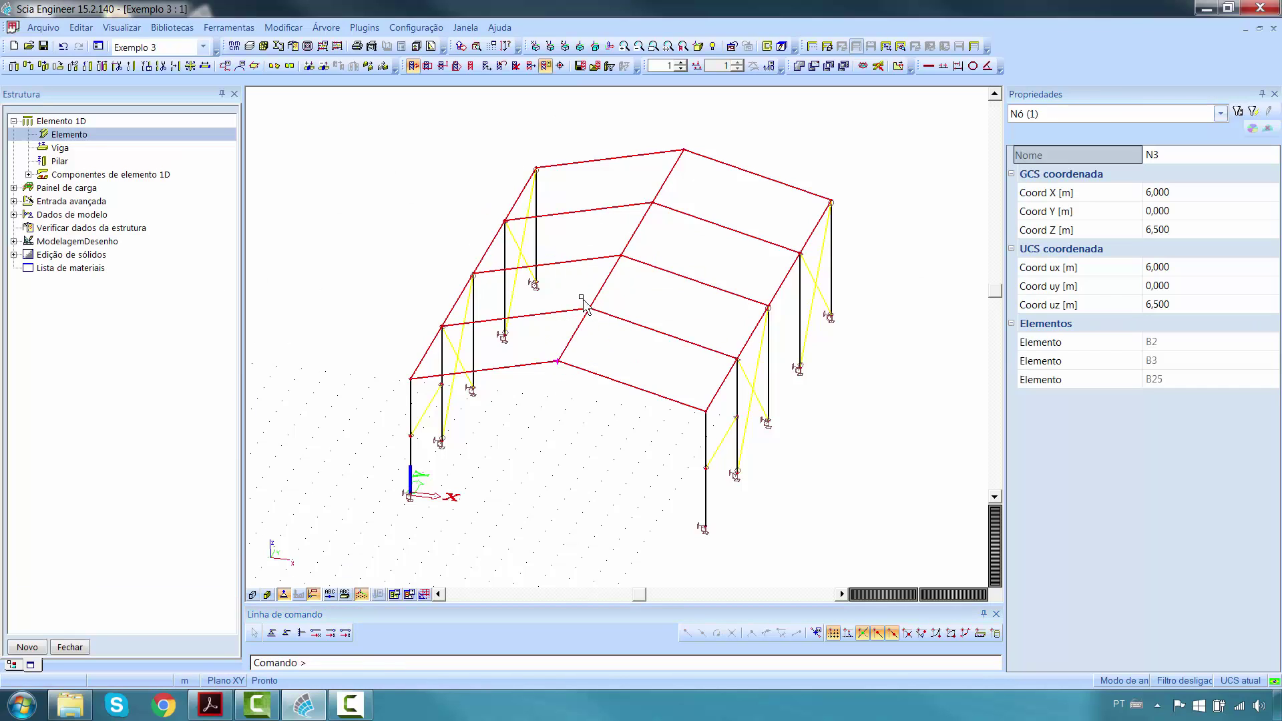
left_click(588, 309)
left_click(621, 256)
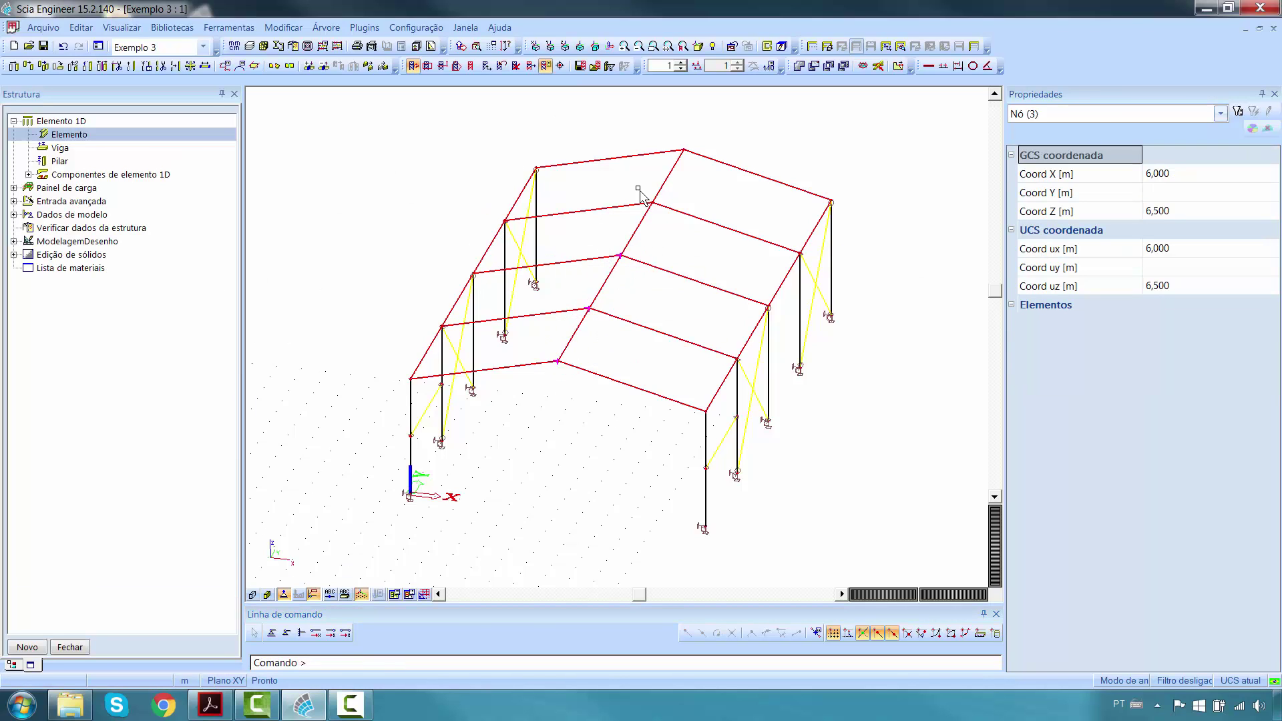
left_click(651, 203)
left_click(683, 149)
left_click(1175, 211)
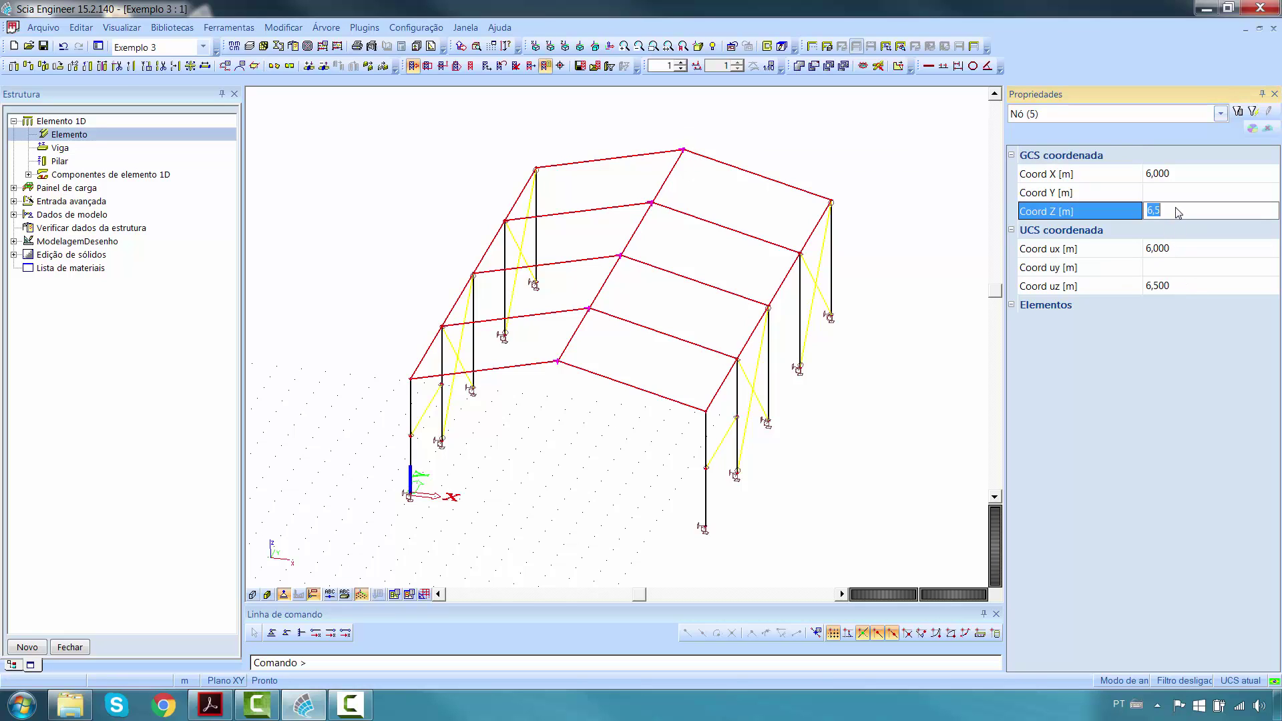
type("3")
key("Return")
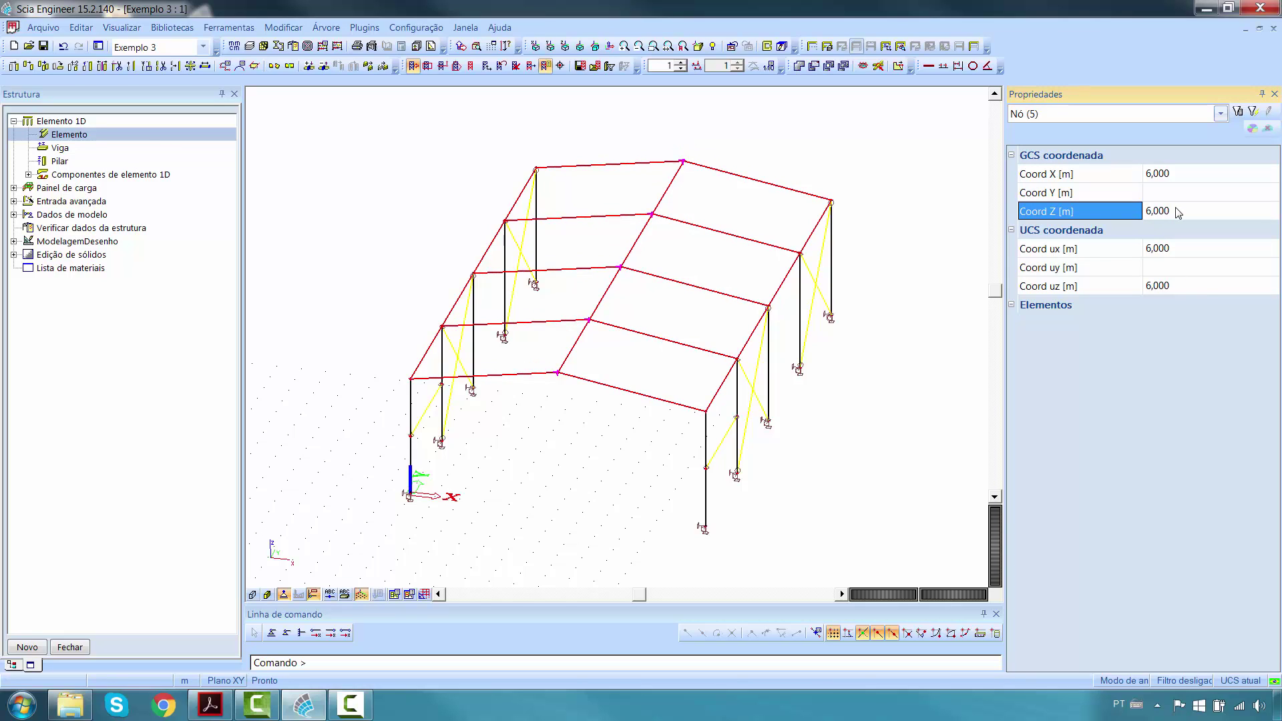
key("Escape")
- Measure the lowered roof's rise between the front frame's eave and ridge nodes with Info Coordenadas
right_click(624, 360)
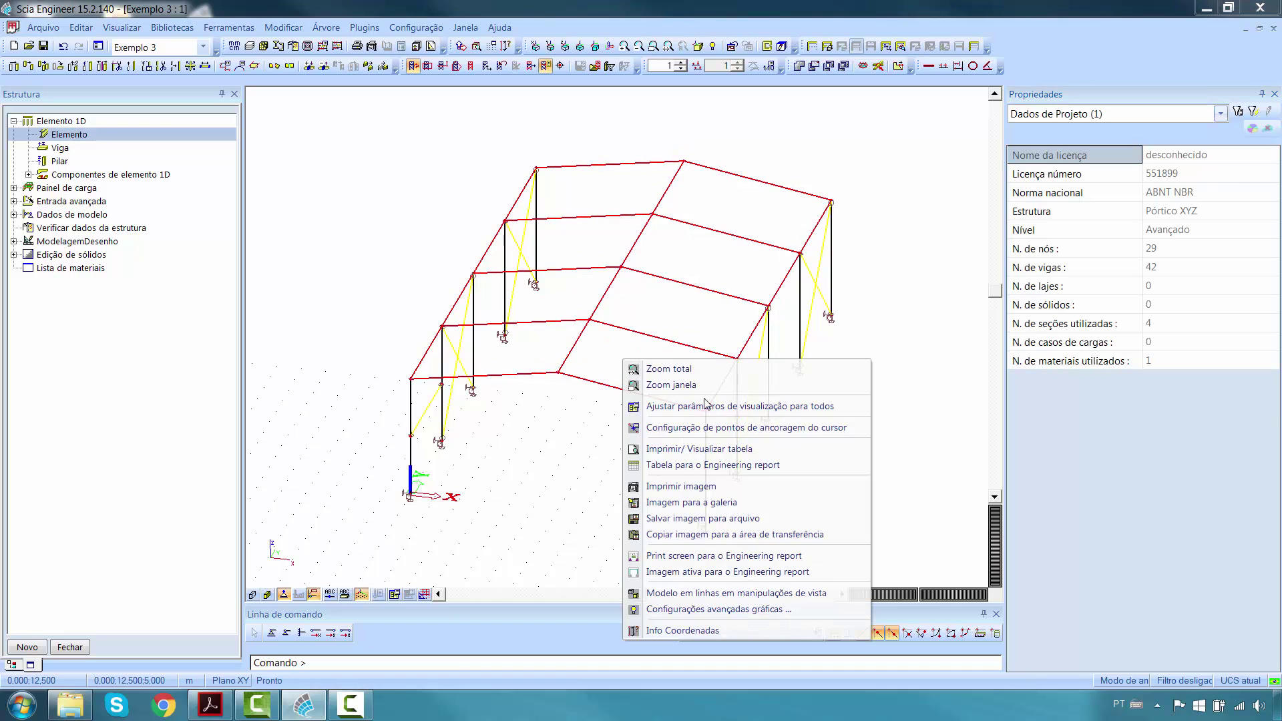
left_click(688, 631)
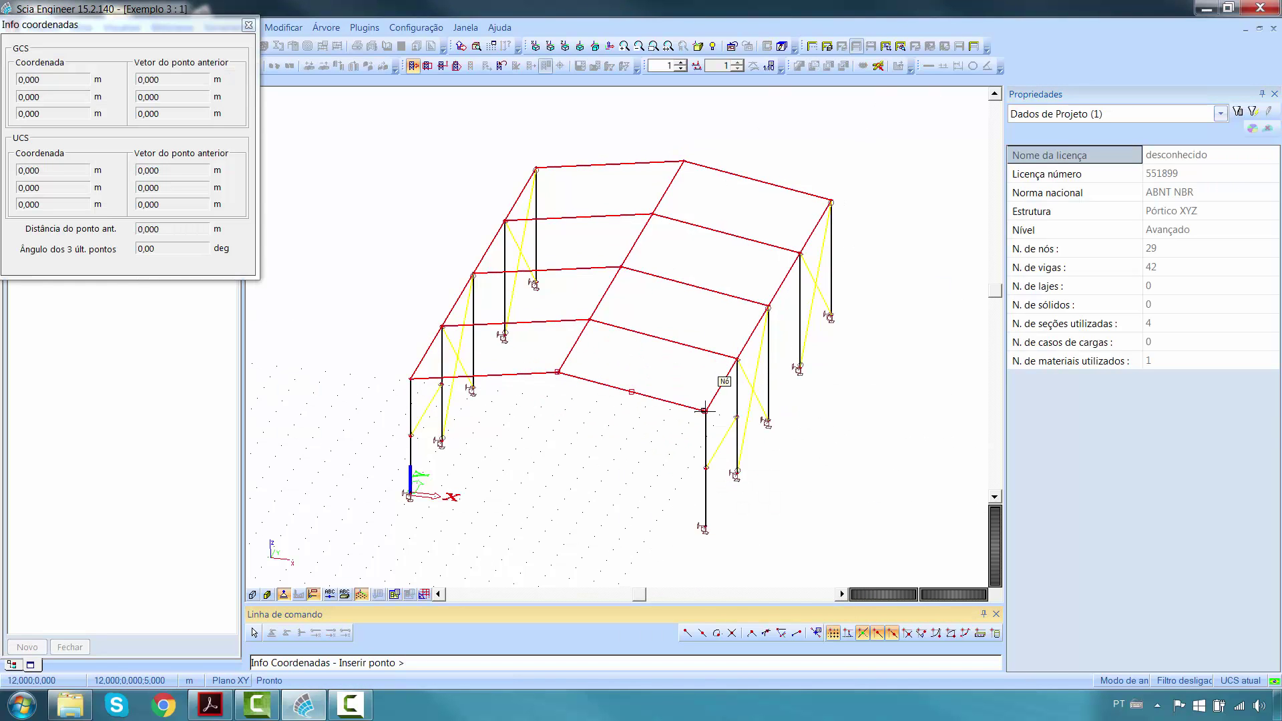
left_click(559, 372)
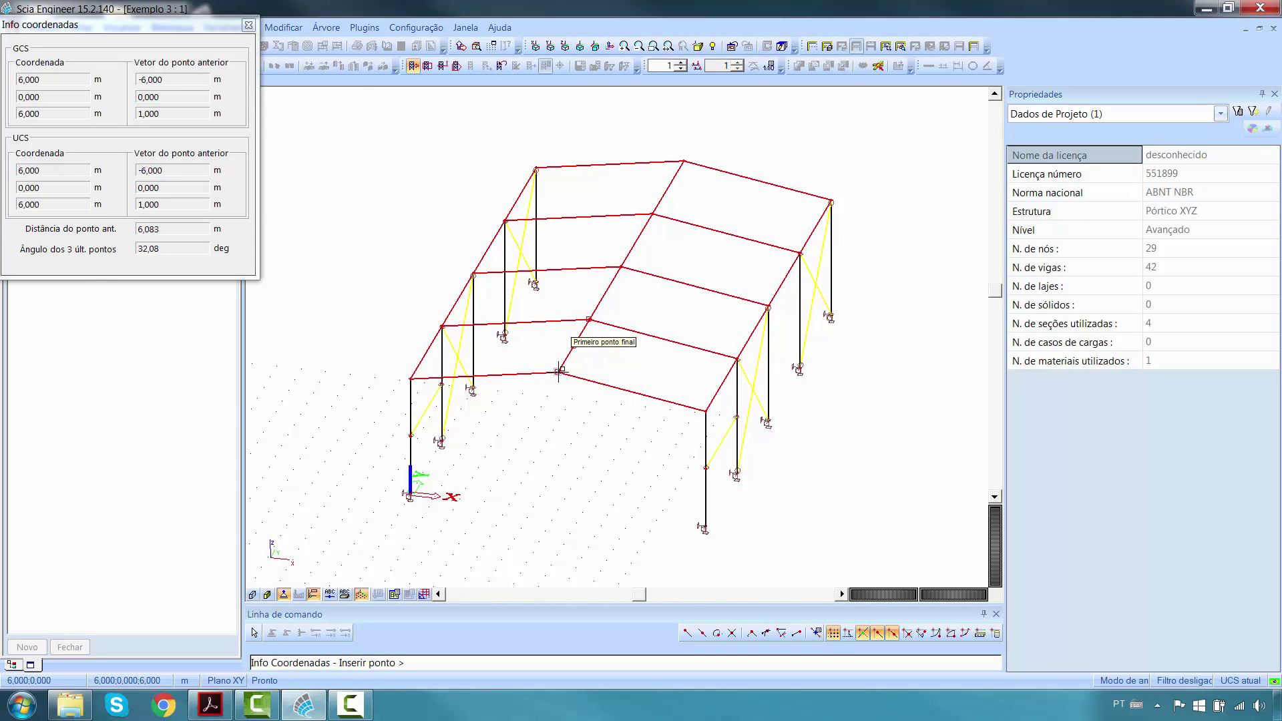
key("Escape")
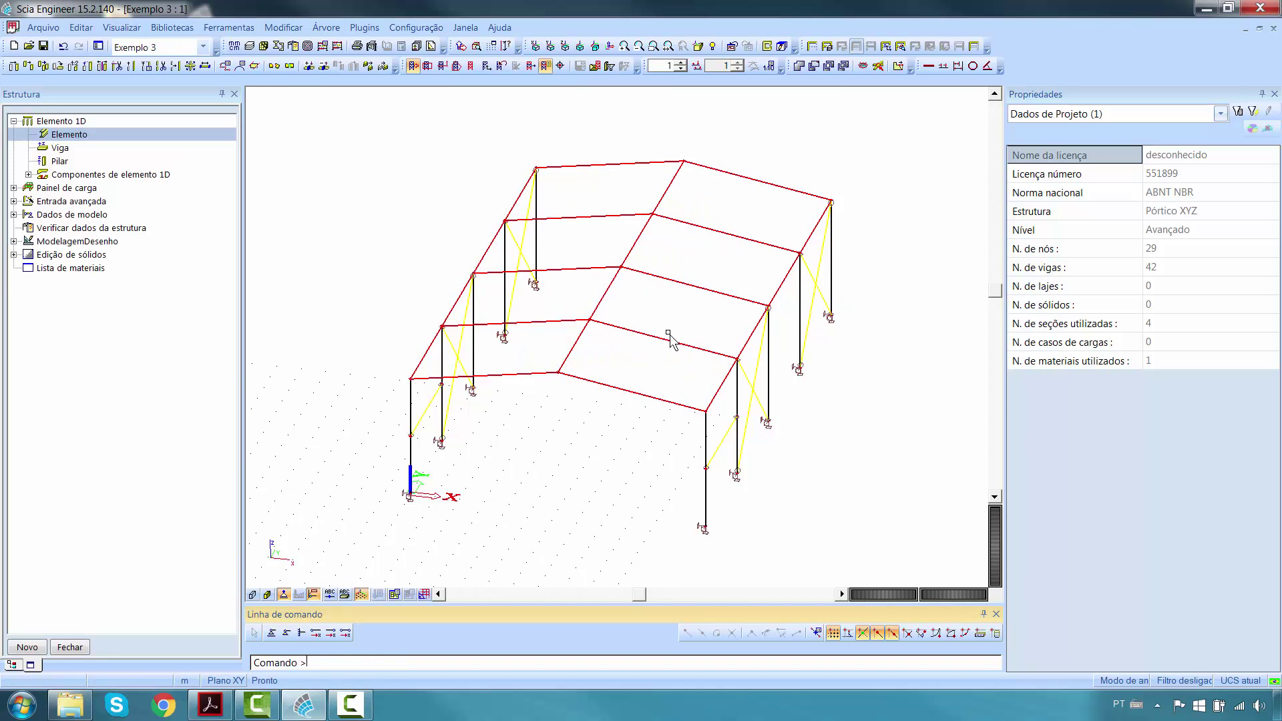
- Set up a new intersection link (União de interseções) of type Articulado for the crossing wall braces
middle_click_drag(635, 368, 613, 386)
right_click_drag(655, 393, 622, 394, "ctrl")
middle_click_drag(620, 393, 620, 402)
right_click_drag(646, 408, 653, 415, "ctrl")
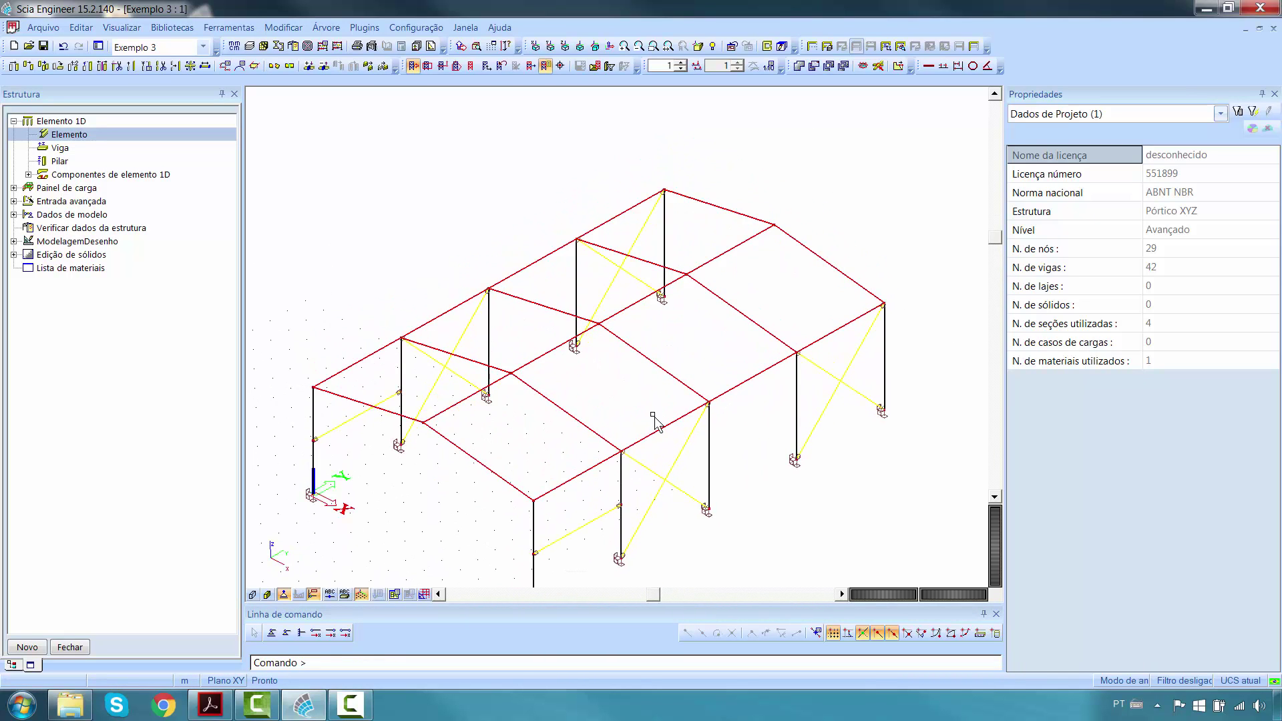
middle_click_drag(653, 415, 655, 378)
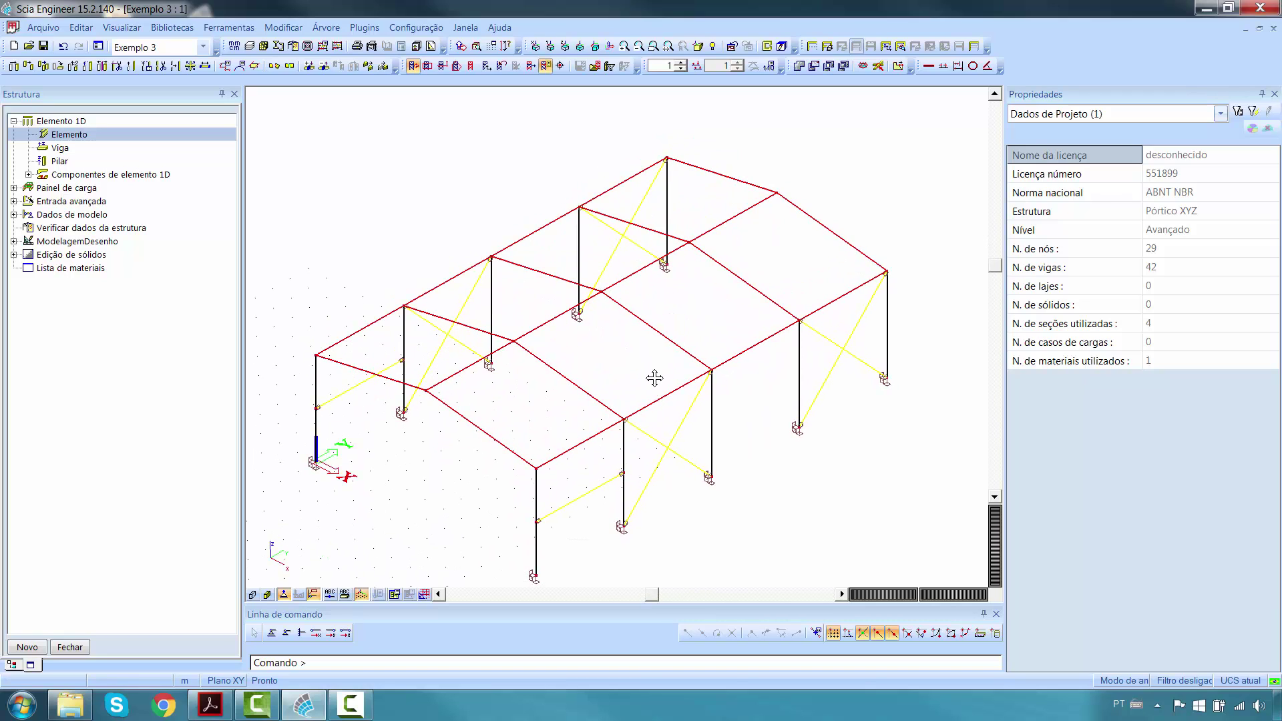
left_click(14, 215)
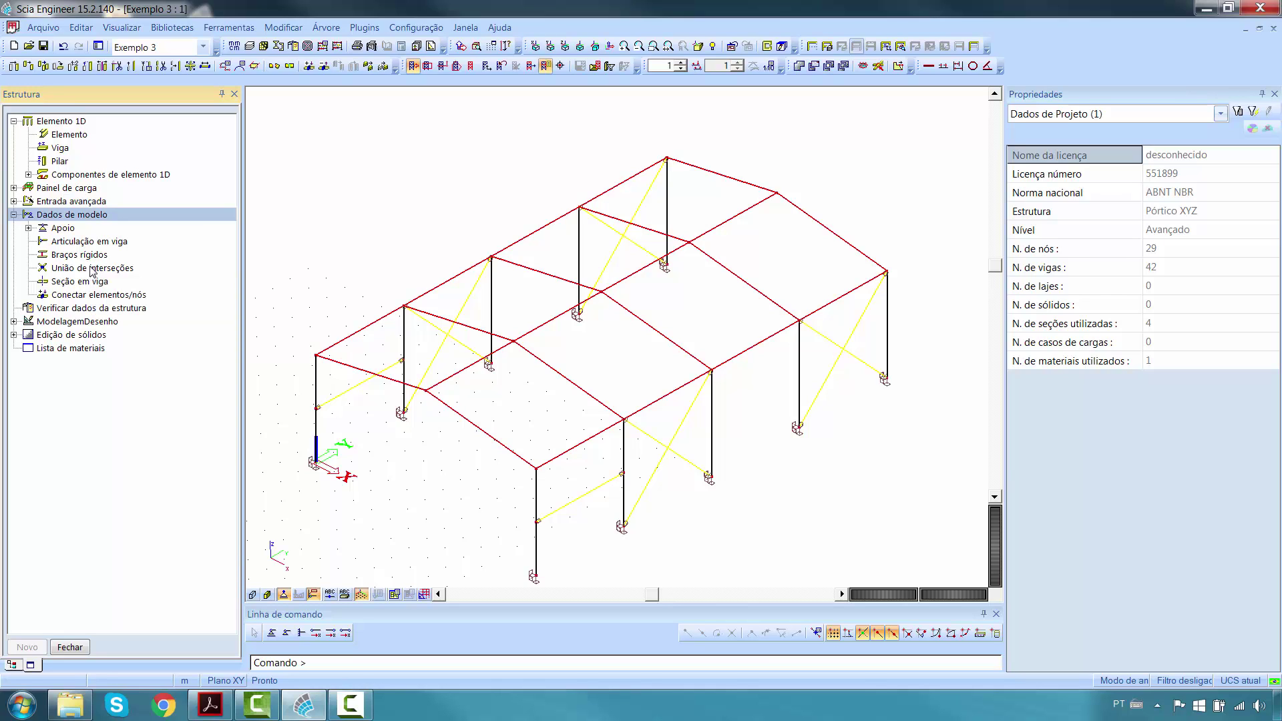
middle_click_drag(655, 486, 613, 484)
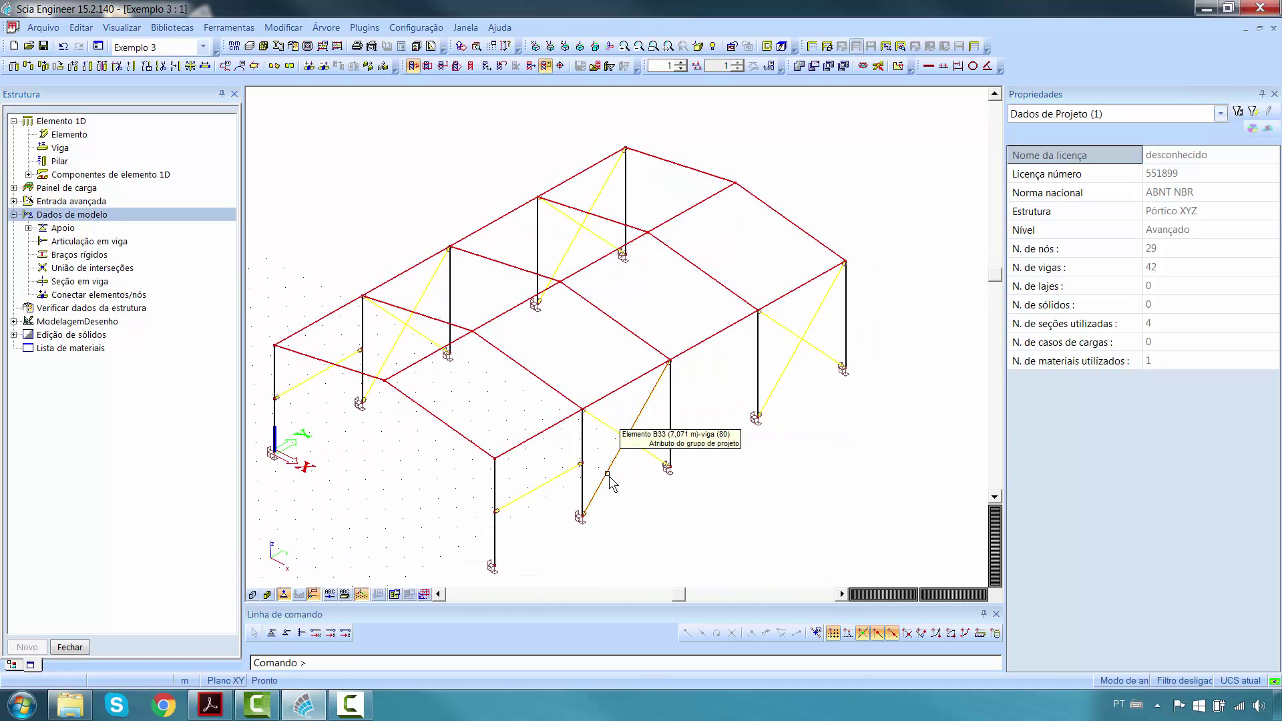
scroll(626, 421, "up", 1)
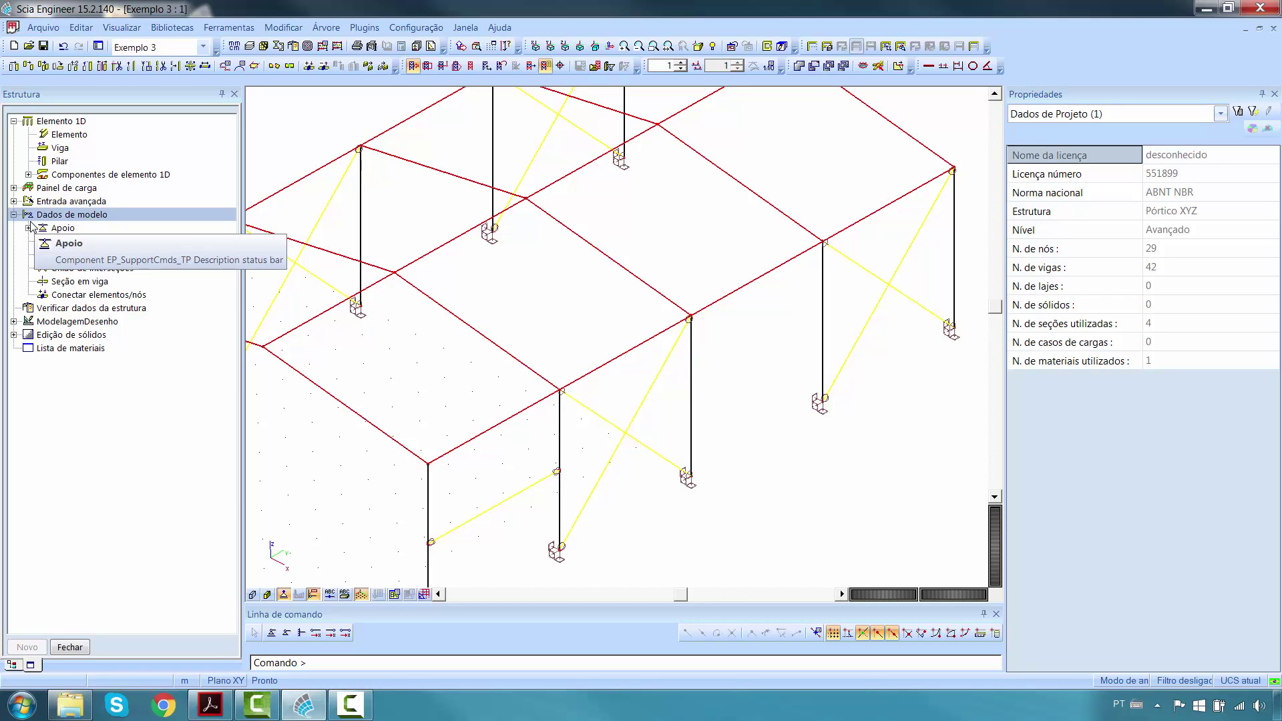
double_click(65, 270)
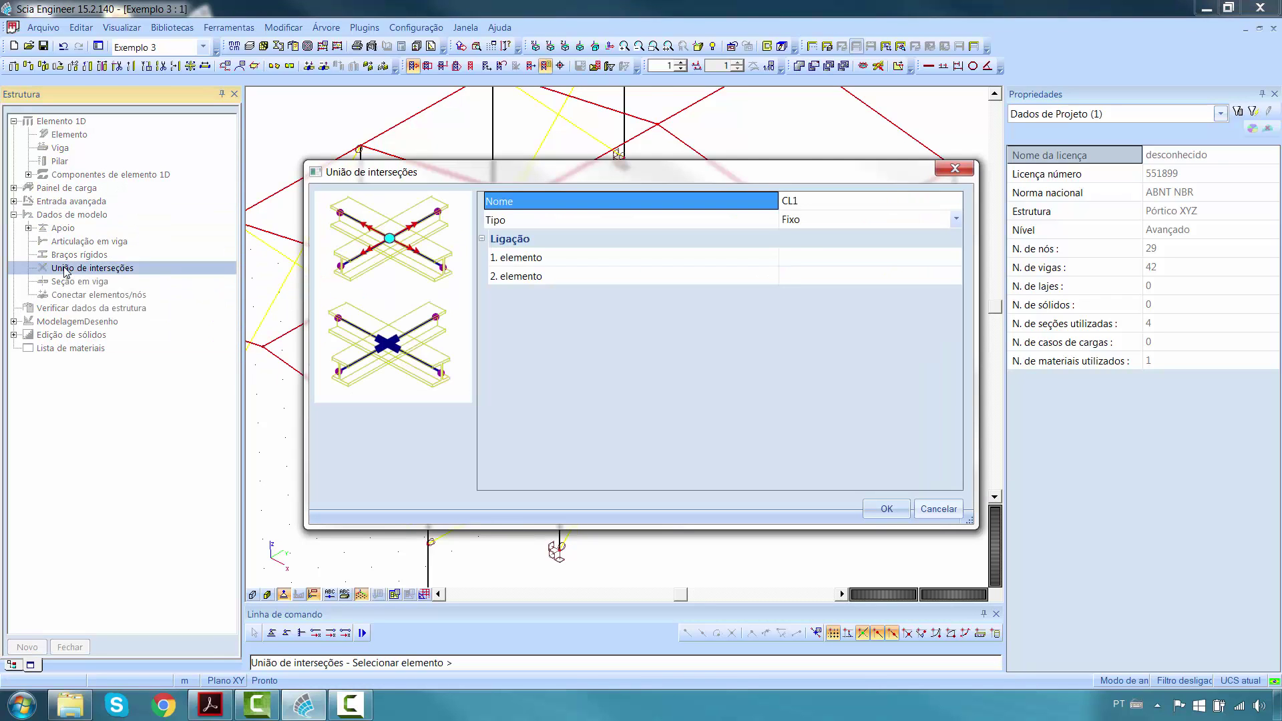
left_click(819, 224)
left_click(819, 225)
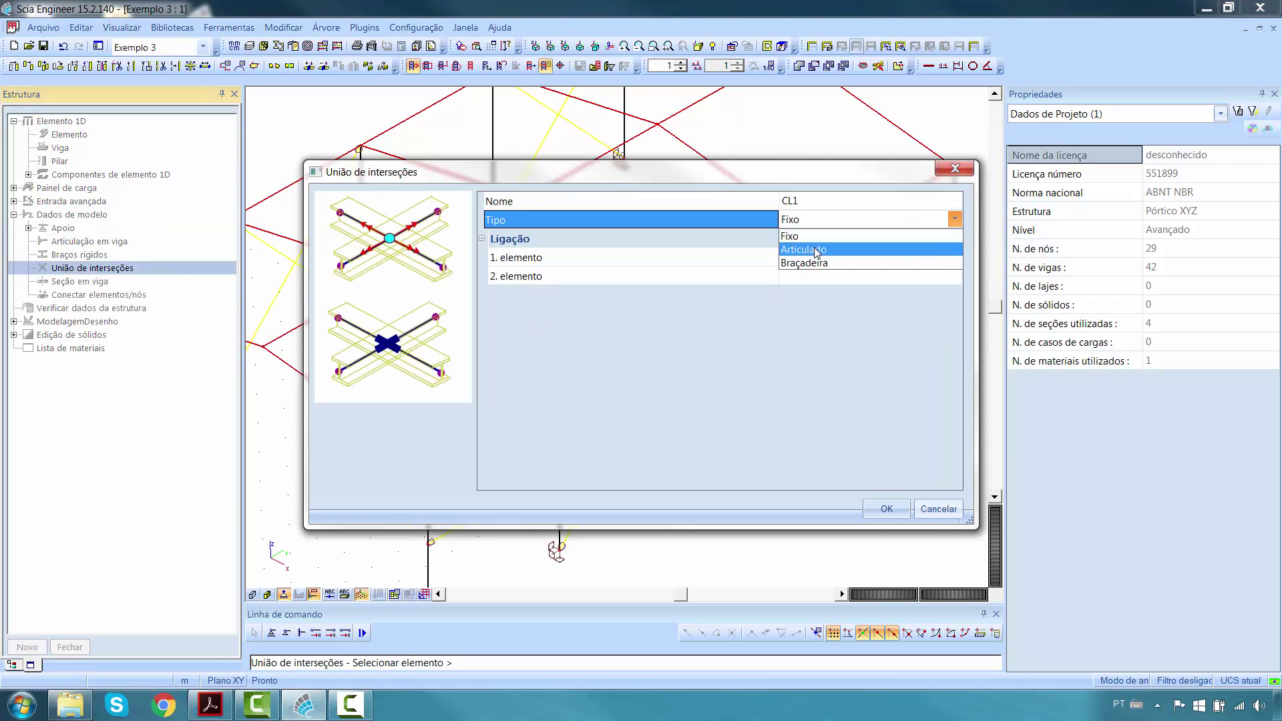
left_click(817, 252)
left_click(887, 510)
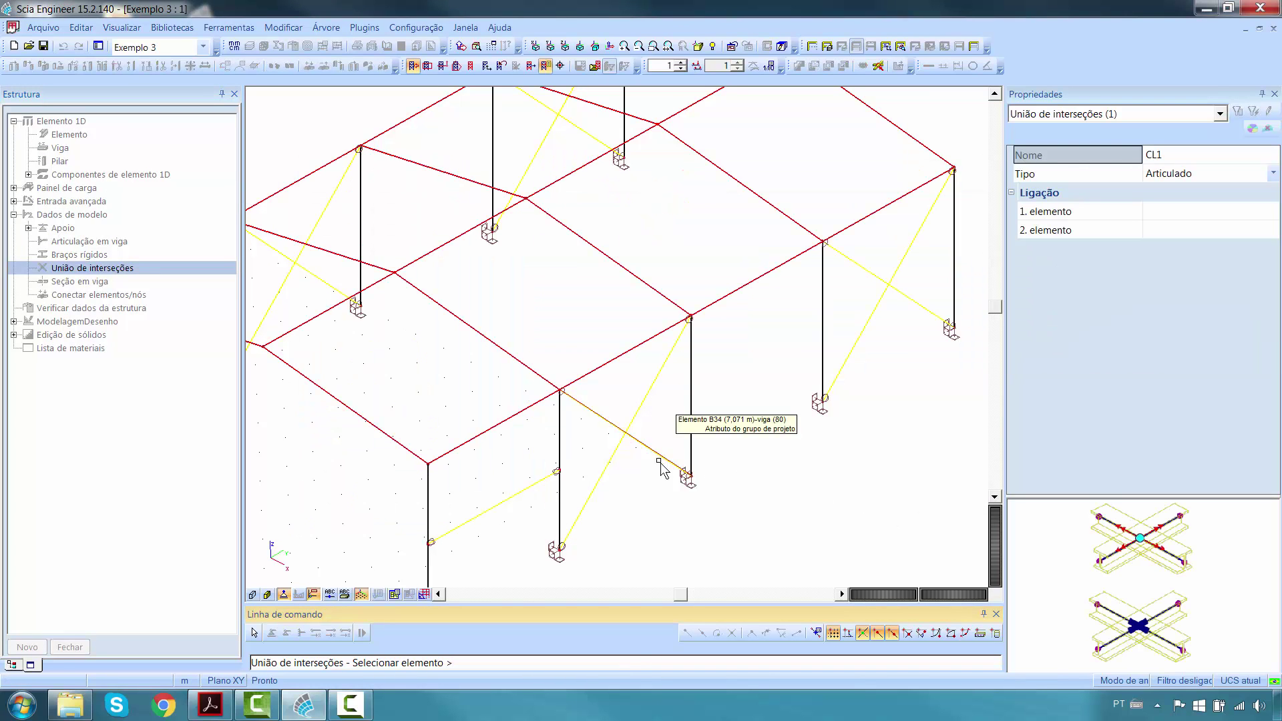
- Apply the articulated intersection link to the whole structure so every pair of crossing wall braces is joined
left_click(612, 419)
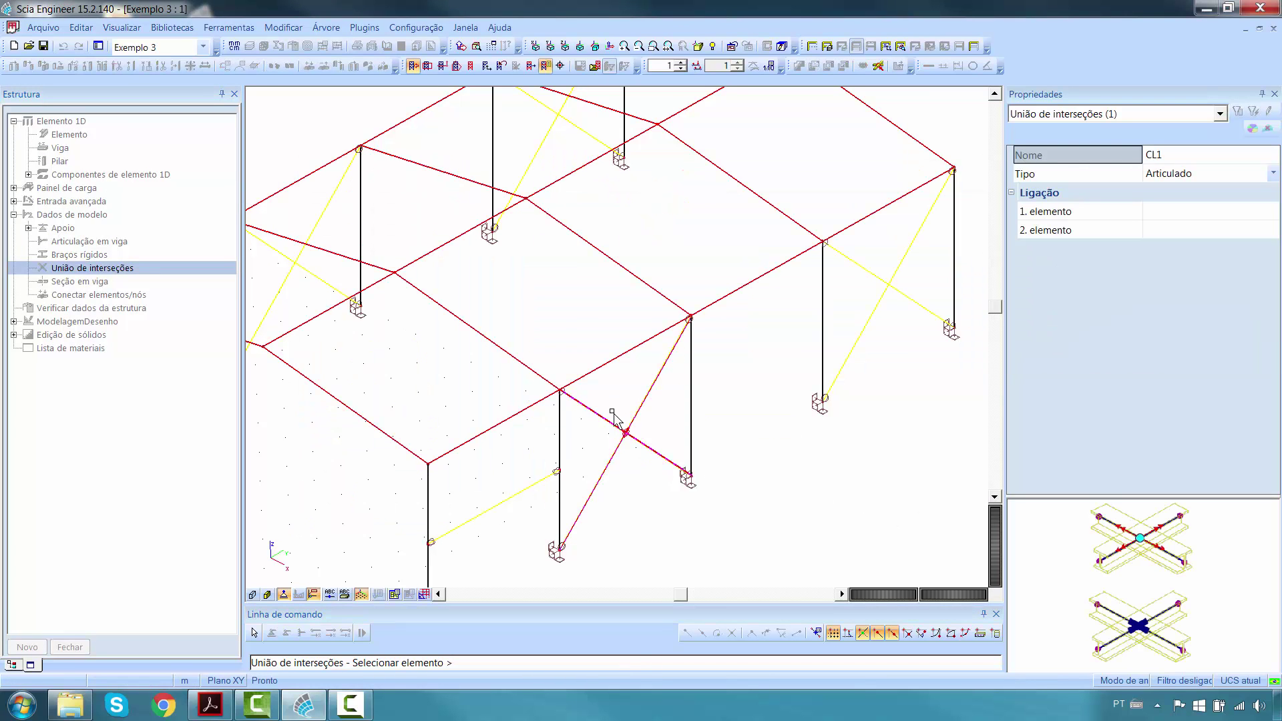
scroll(611, 409, "down", 5)
left_click_drag(761, 527, 438, 237)
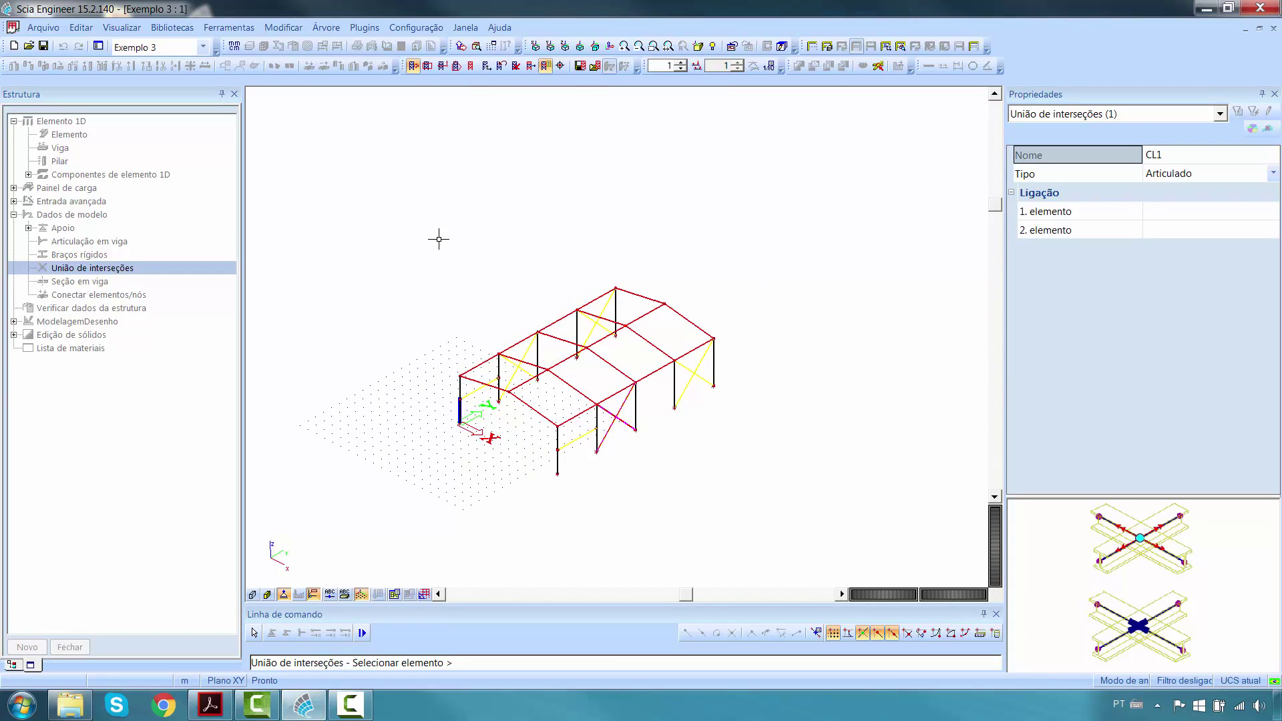
scroll(603, 366, "up", 4)
key("Return")
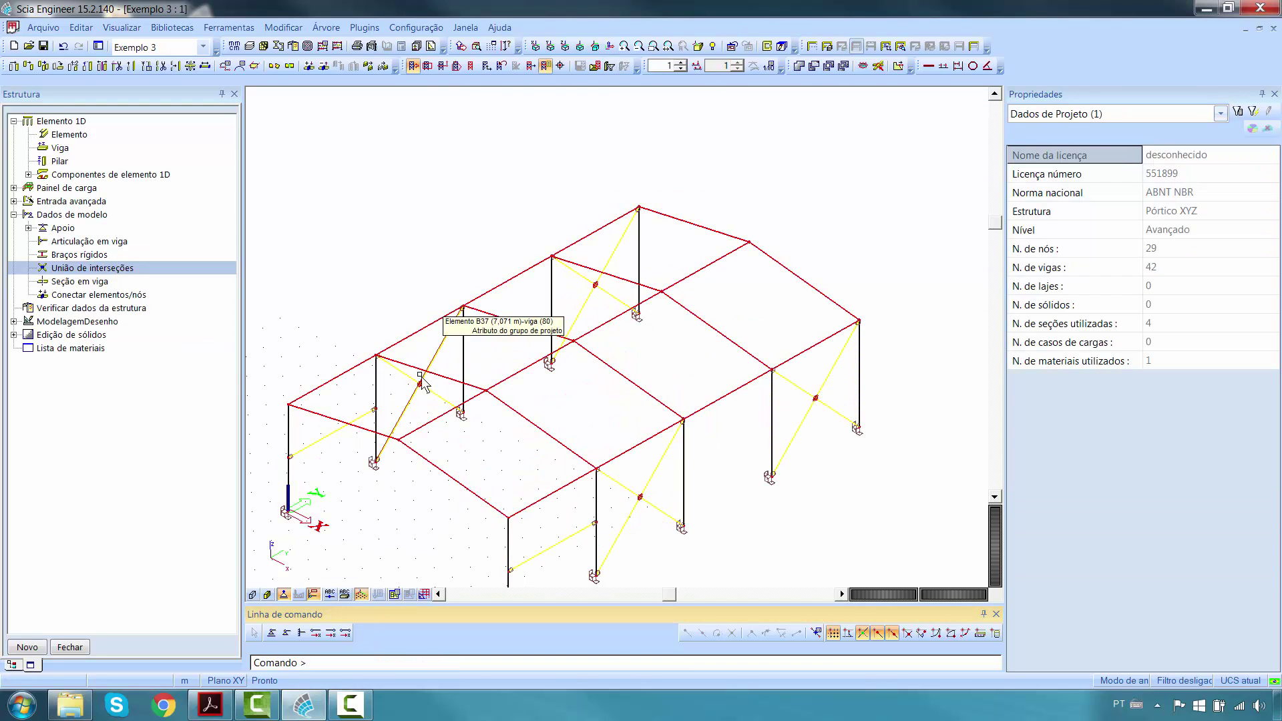
scroll(530, 399, "up", 4)
scroll(530, 399, "down", 4)
scroll(611, 467, "up", 8)
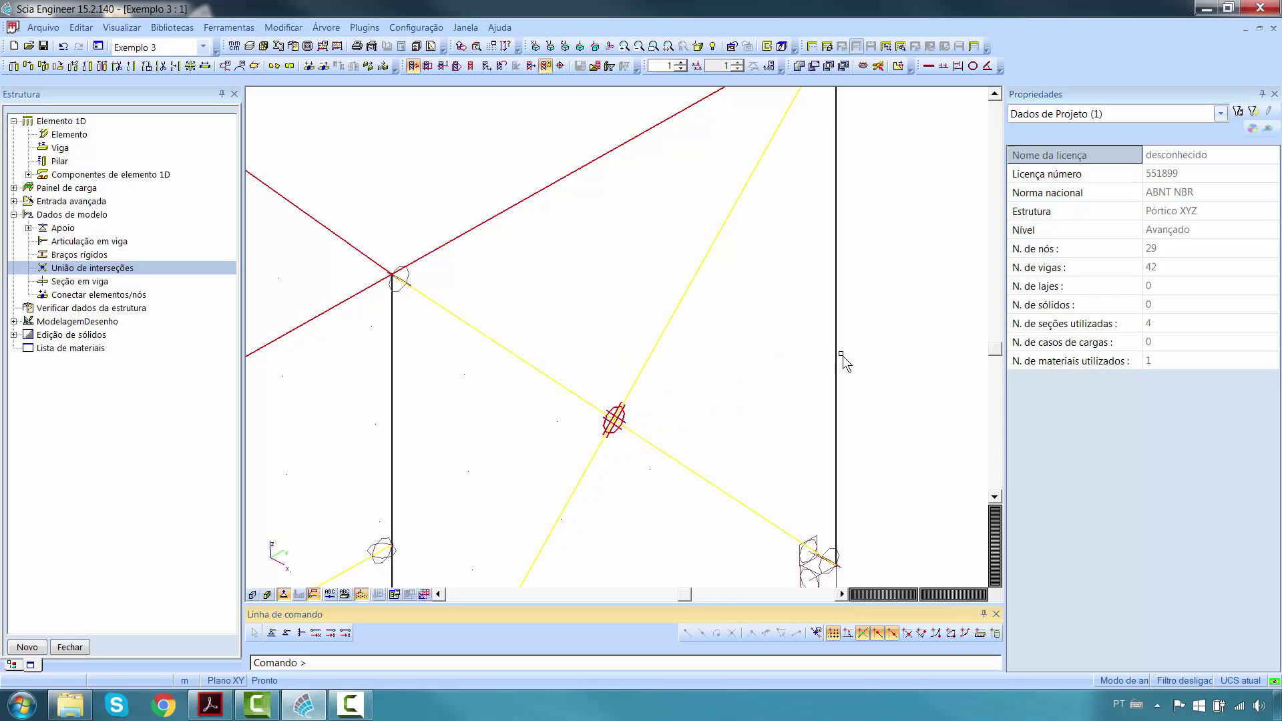
scroll(795, 359, "down", 4)
middle_click_drag(798, 327, 679, 384)
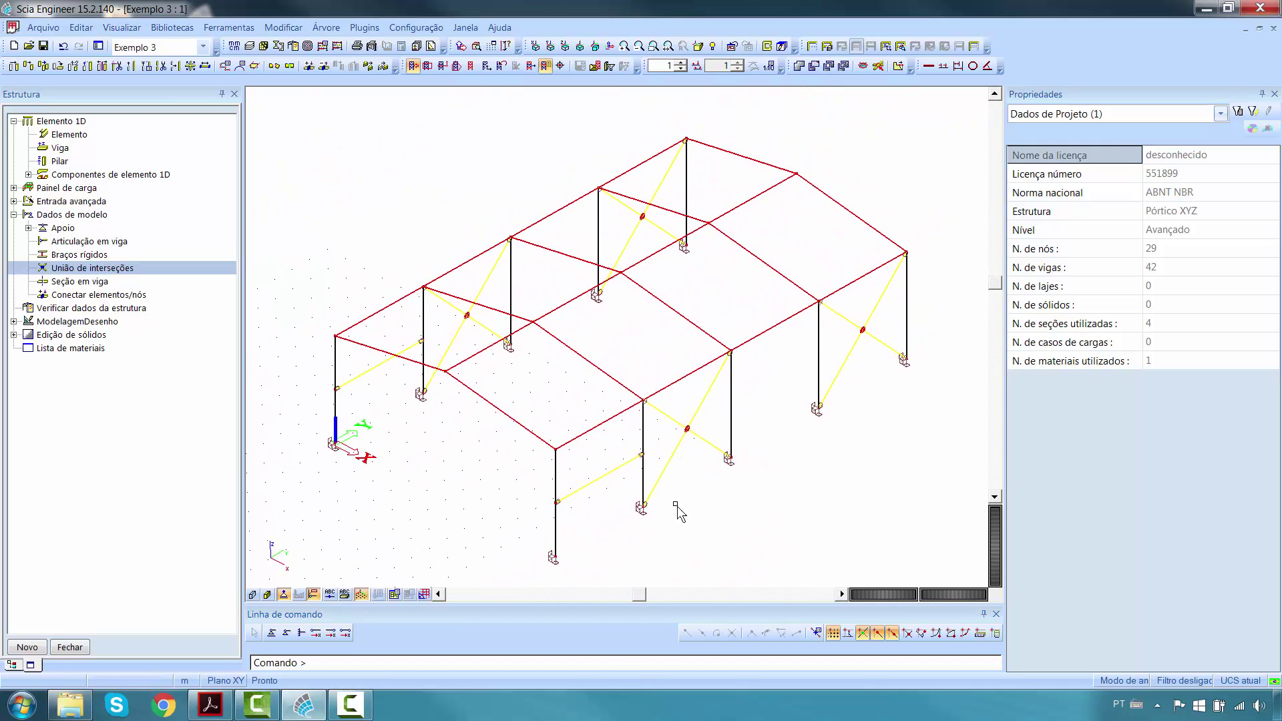
- Leave the structure tools, start load definition and describe load case LC1 as "Peso próprio"
left_click(85, 648)
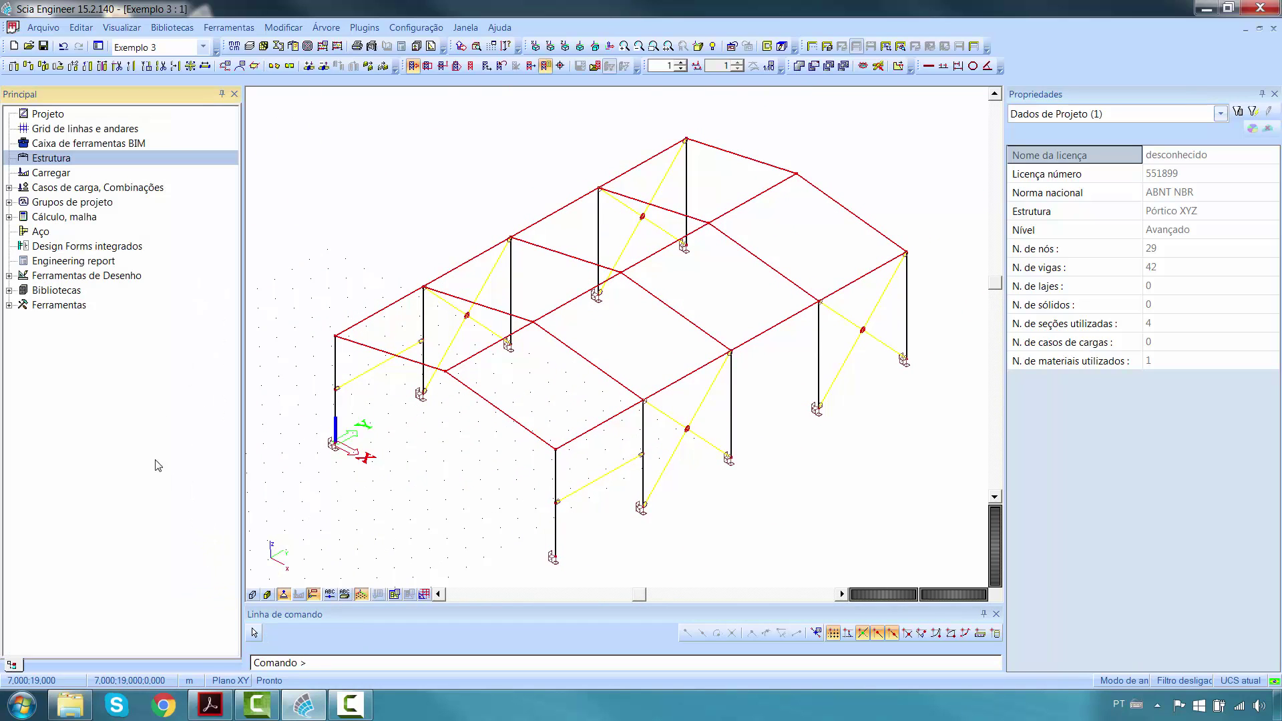
left_click(50, 172)
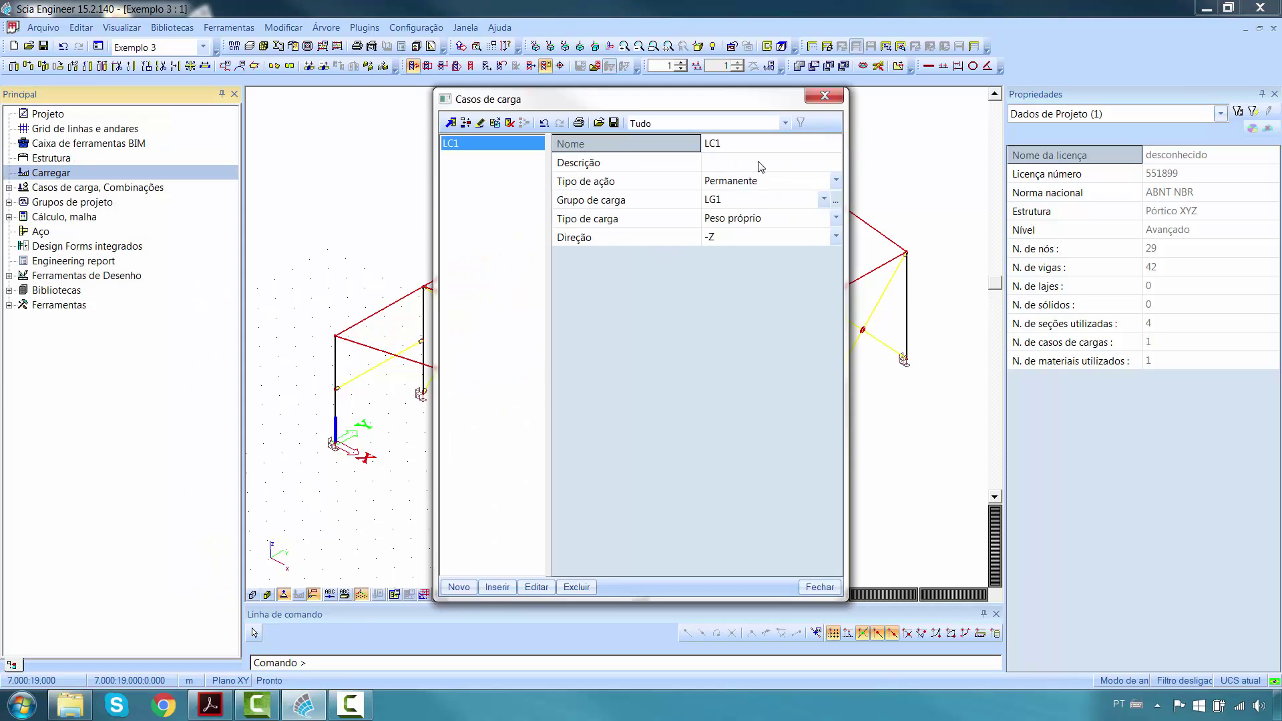
left_click(760, 166)
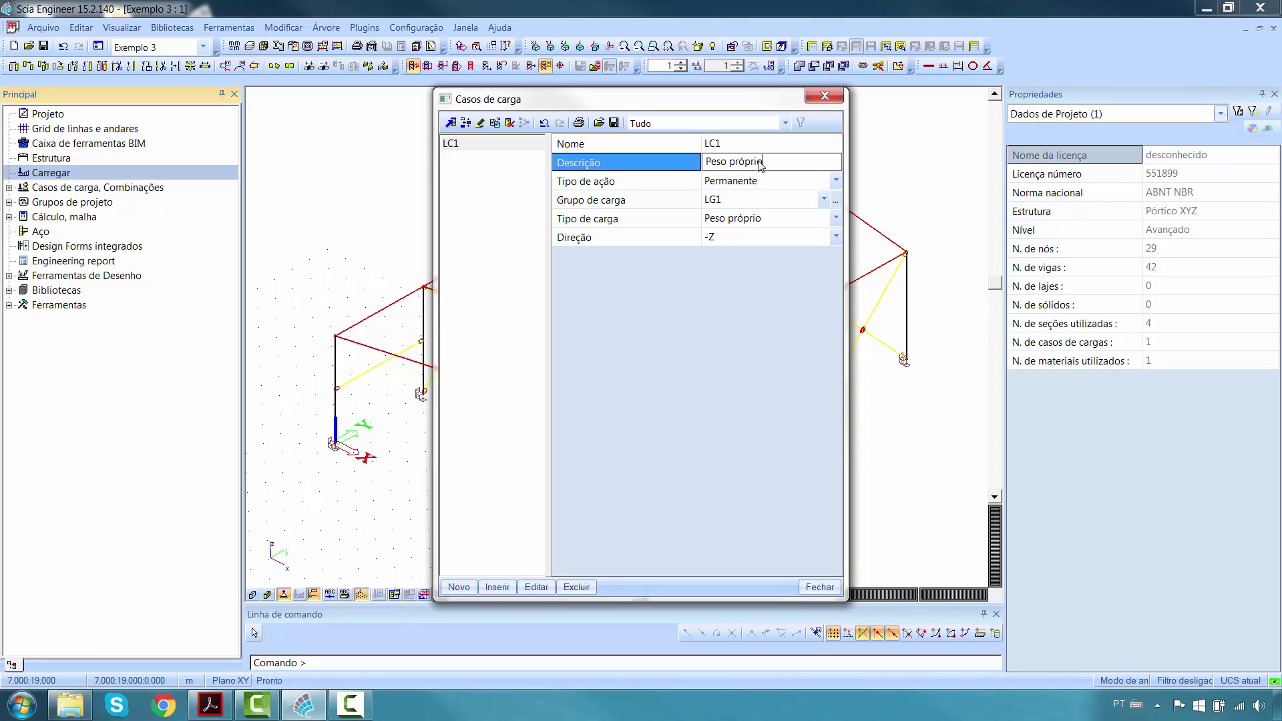
key("Return")
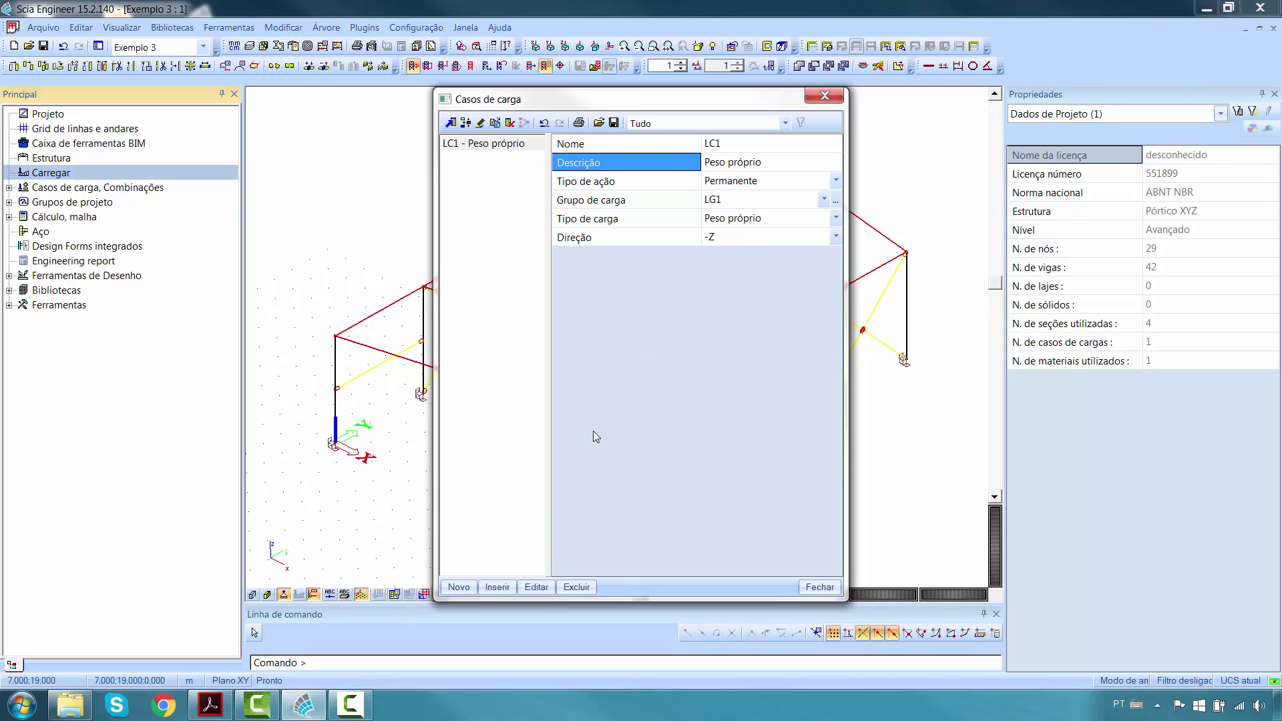
- Add load case LC2 with the description "Cobertura"
left_click(471, 587)
left_click(770, 163)
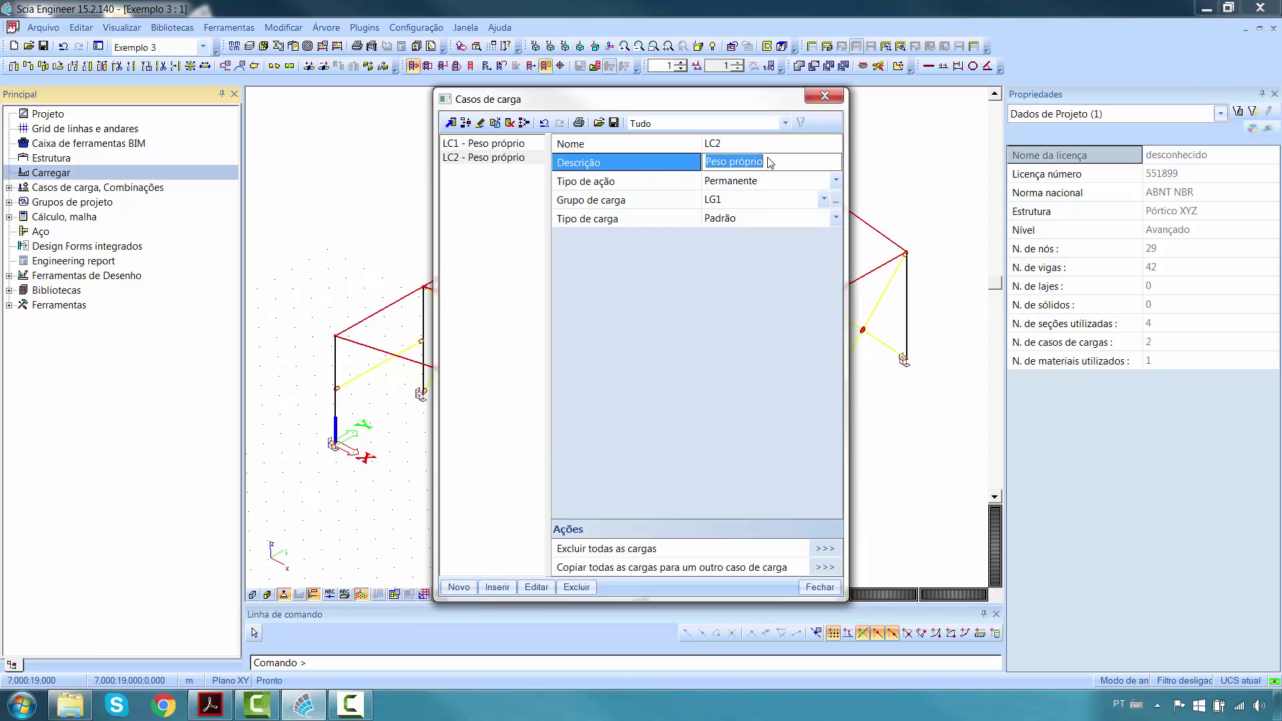
type("Cobertura")
key("Return")
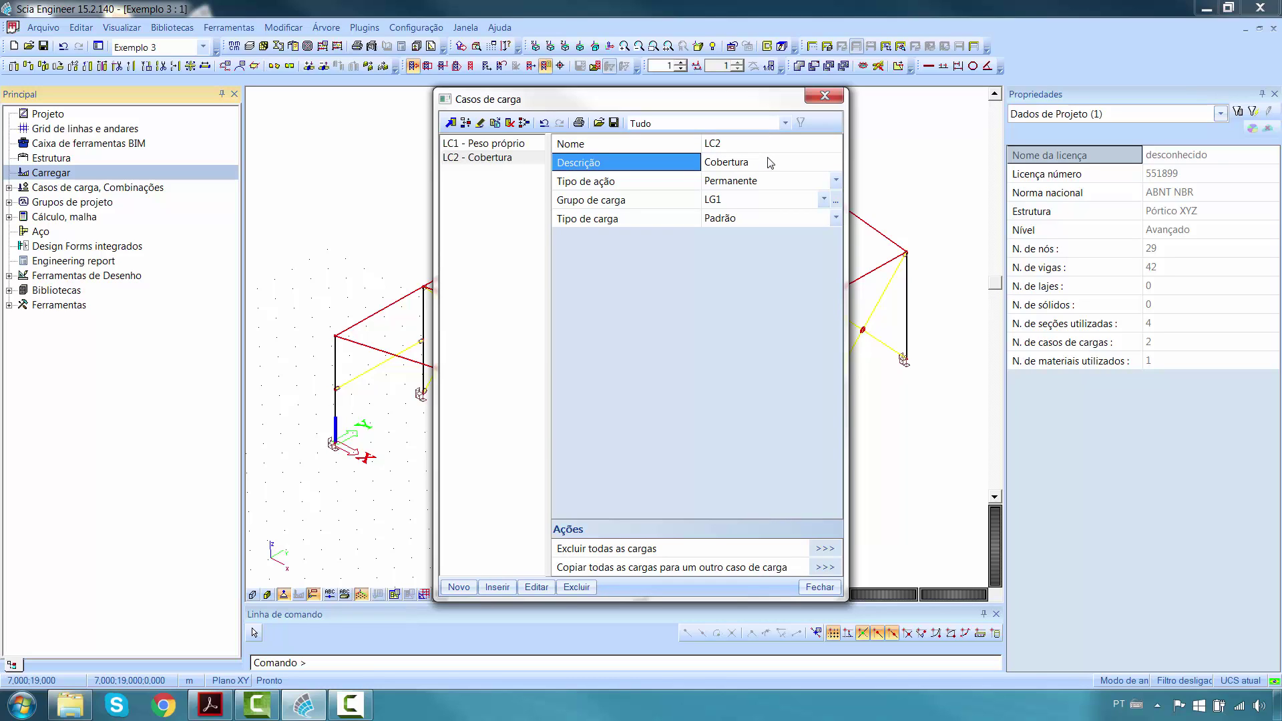
- Add load case LC3 described as "Vento X" and set its action type to Variável
left_click(459, 587)
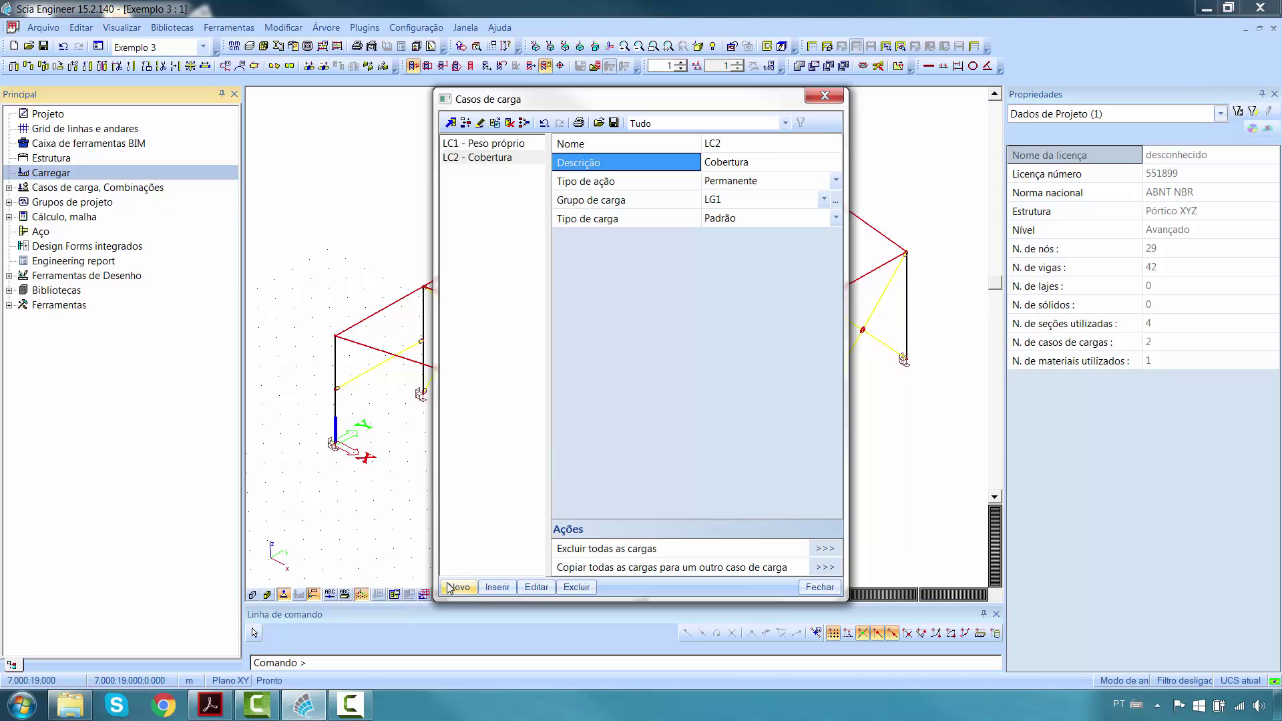
left_click(768, 162)
type("Vento X")
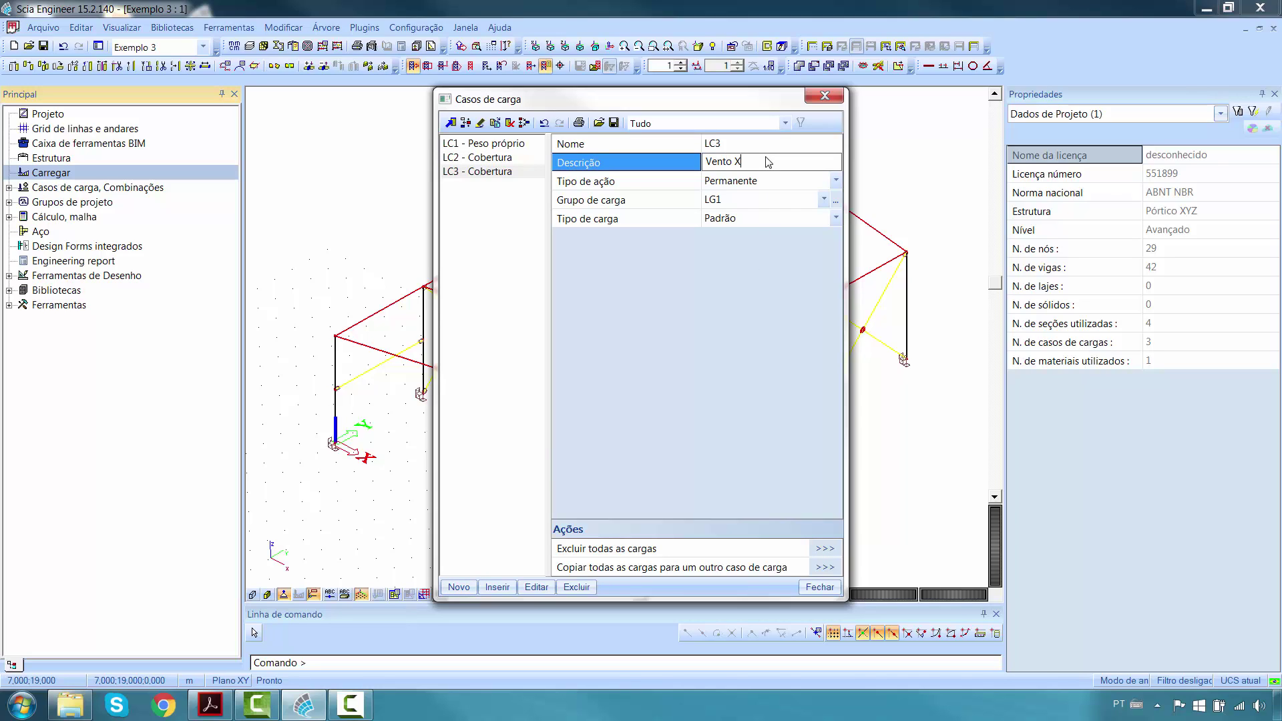
key("Return")
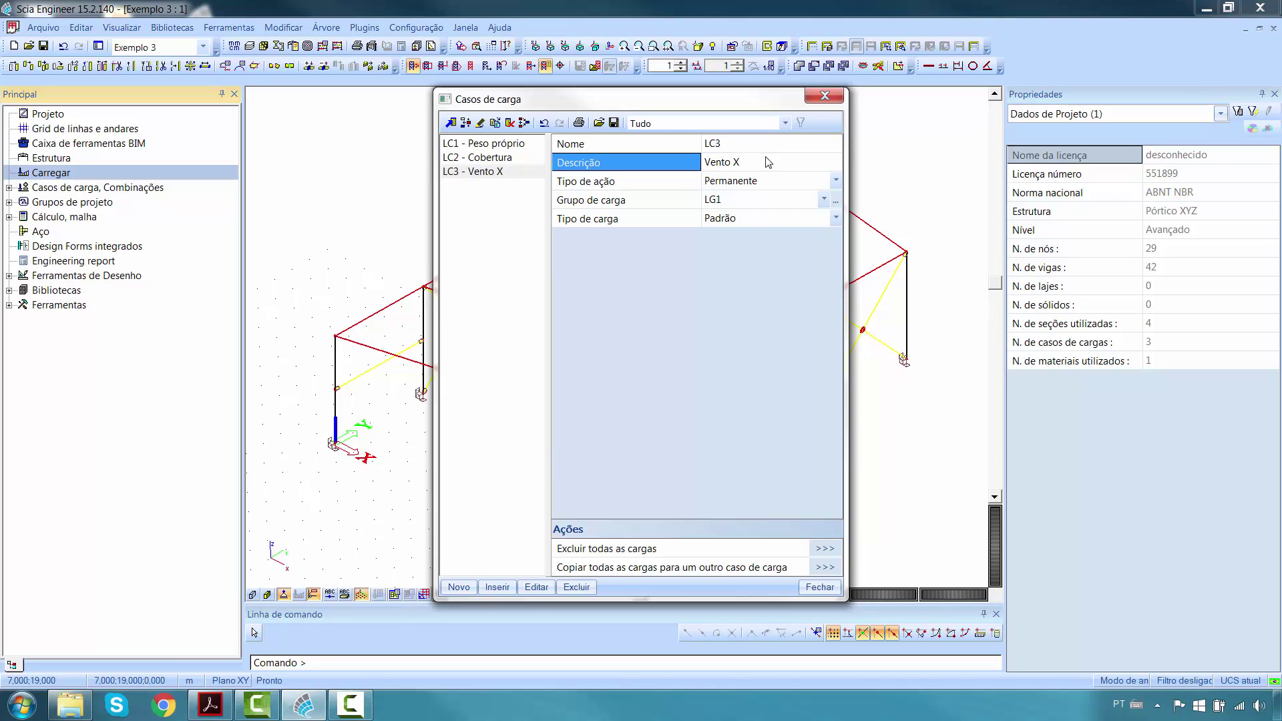
left_click(808, 183)
left_click(793, 205)
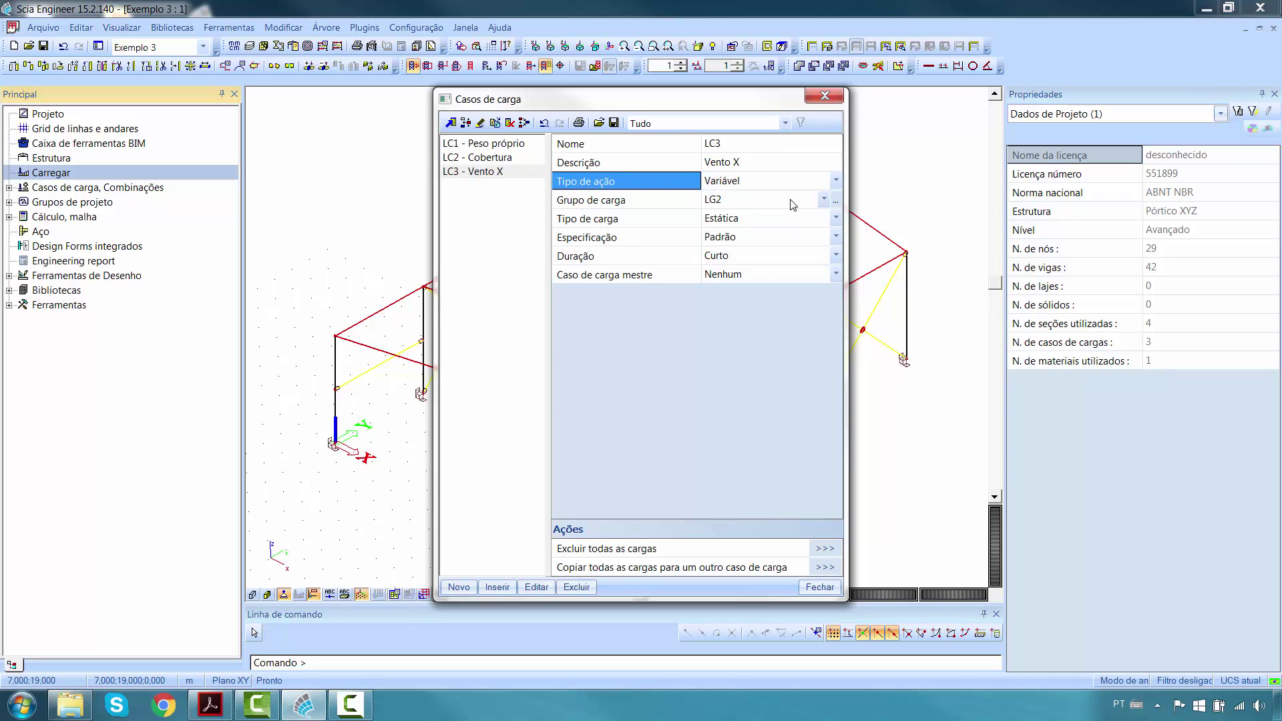
- Set the relation of the Vento X load group LG2 to Exclusivo
left_click(837, 200)
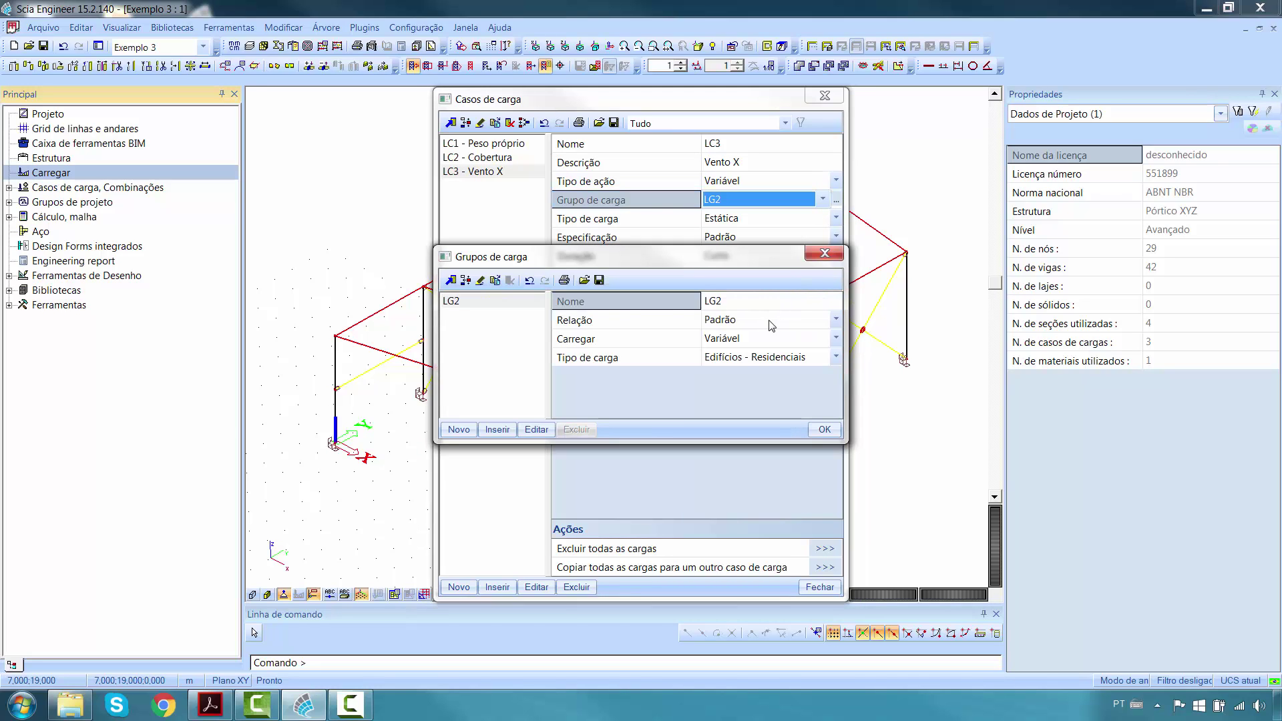
left_click(752, 322)
left_click(725, 349)
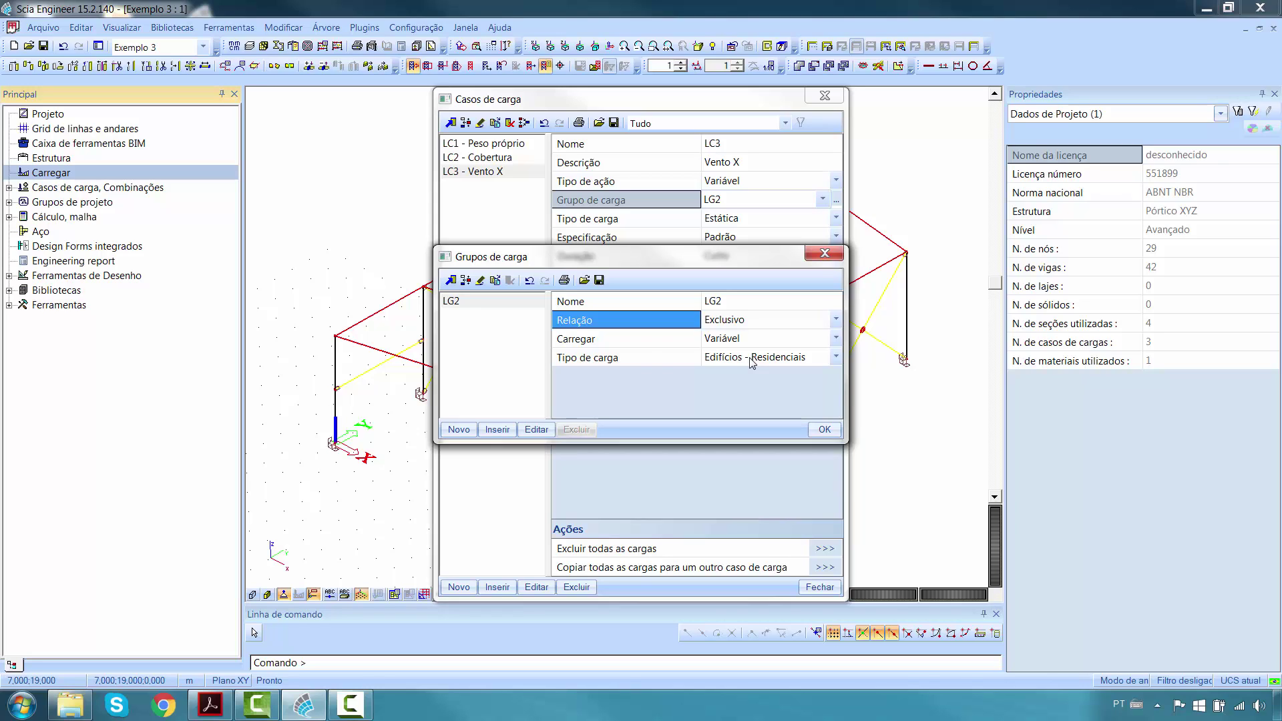
left_click(810, 429)
- Add load case LC4 with the description "Vento -X" and close the load case manager
left_click(459, 587)
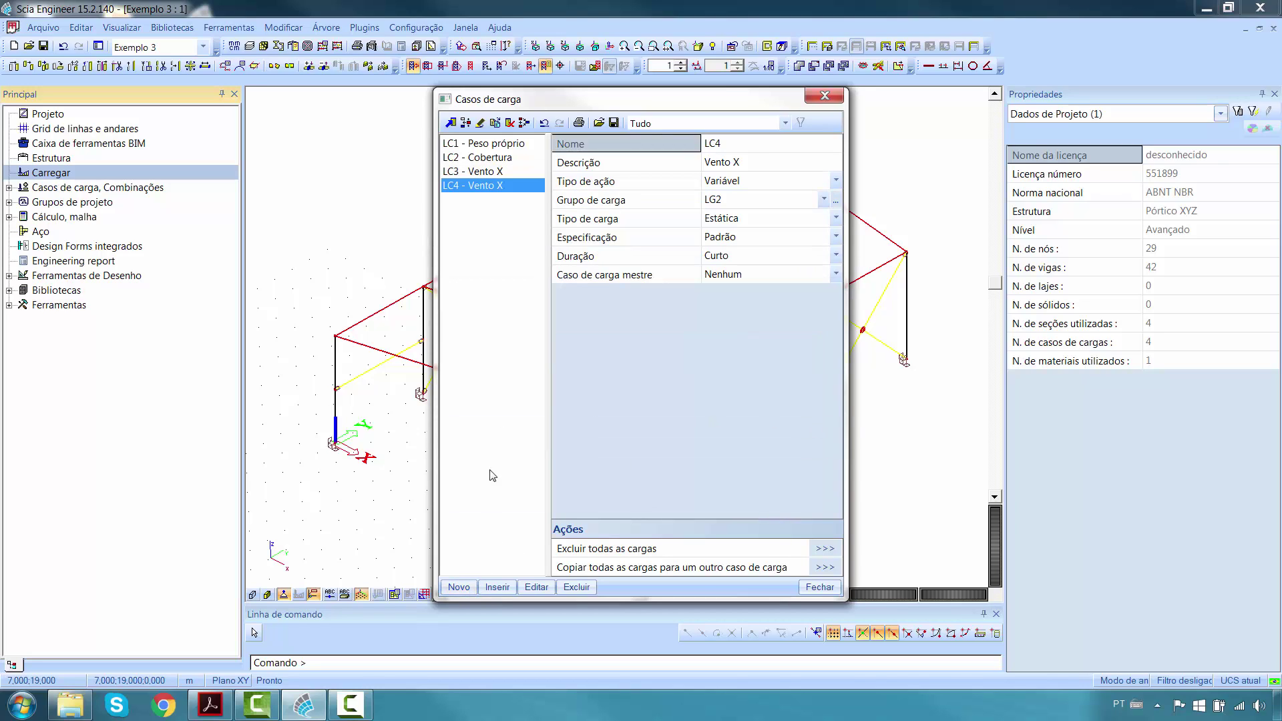
left_click(735, 167)
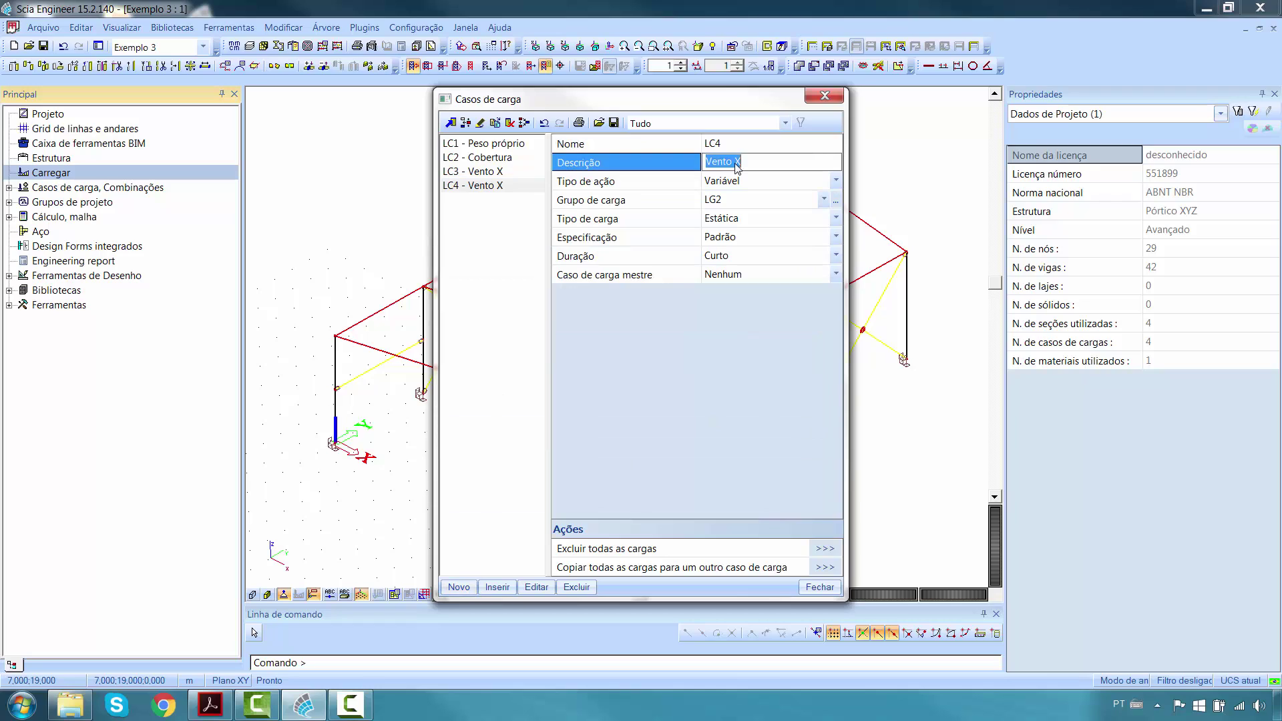
left_click(735, 165)
type("-")
key("Return")
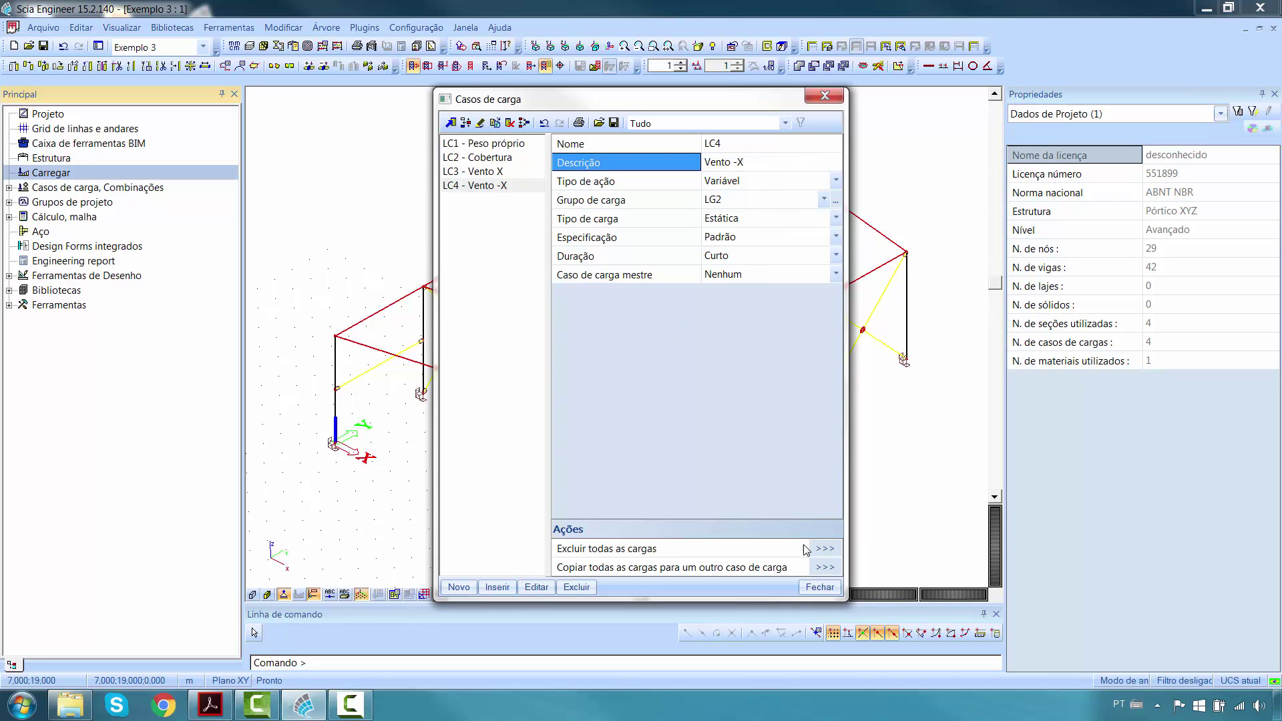
left_click(826, 588)
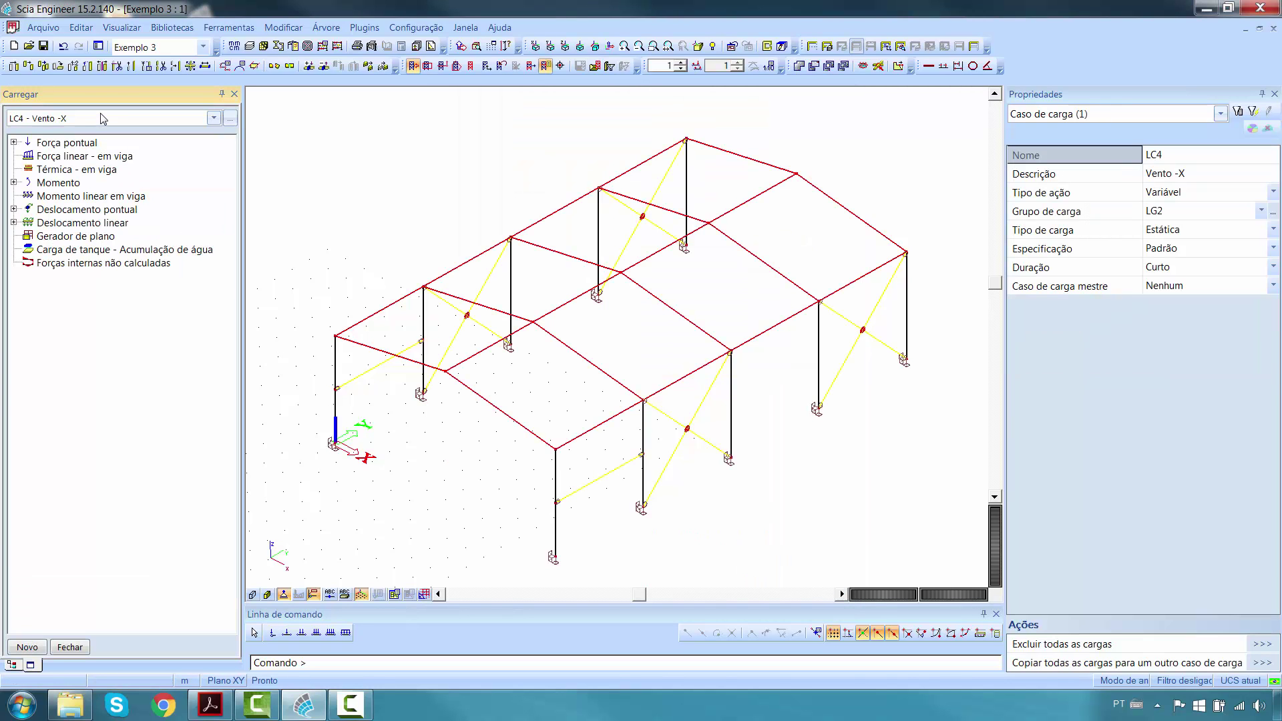
- Make LC2 - Cobertura the current load case and define a plane-generator load of -1 kN/m² in global Z
left_click(49, 119)
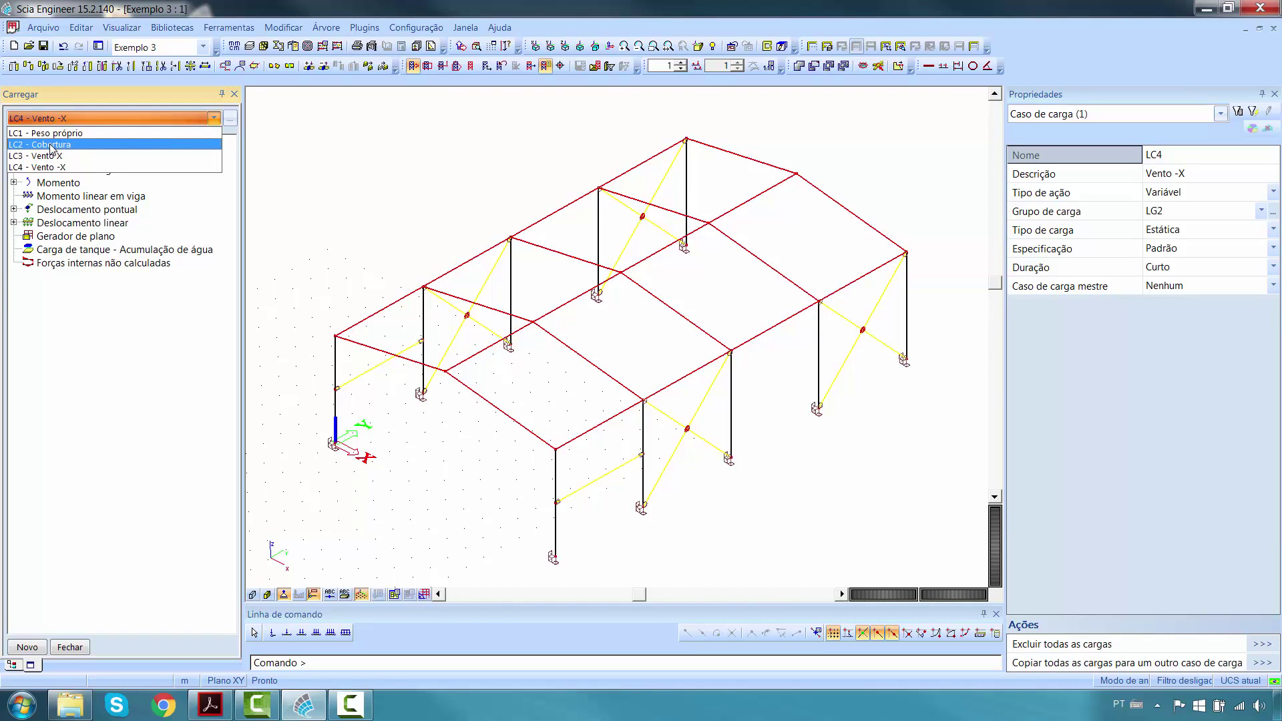
left_click(51, 146)
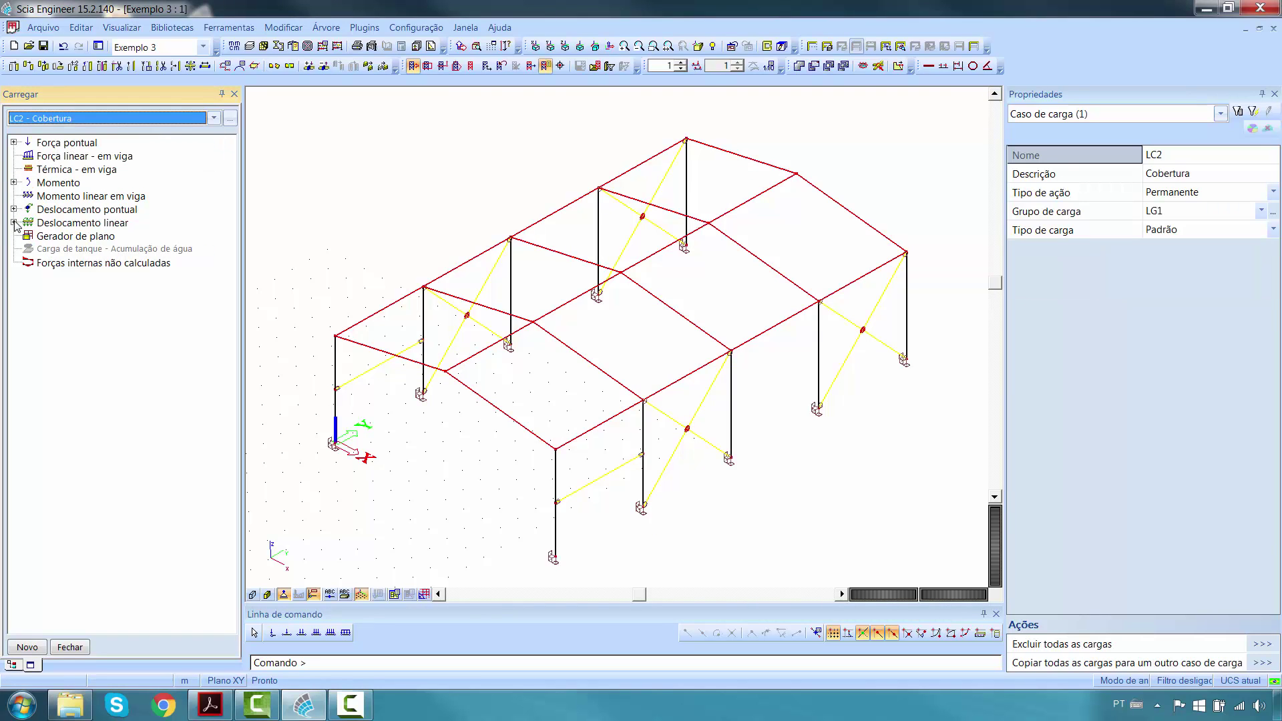
double_click(62, 237)
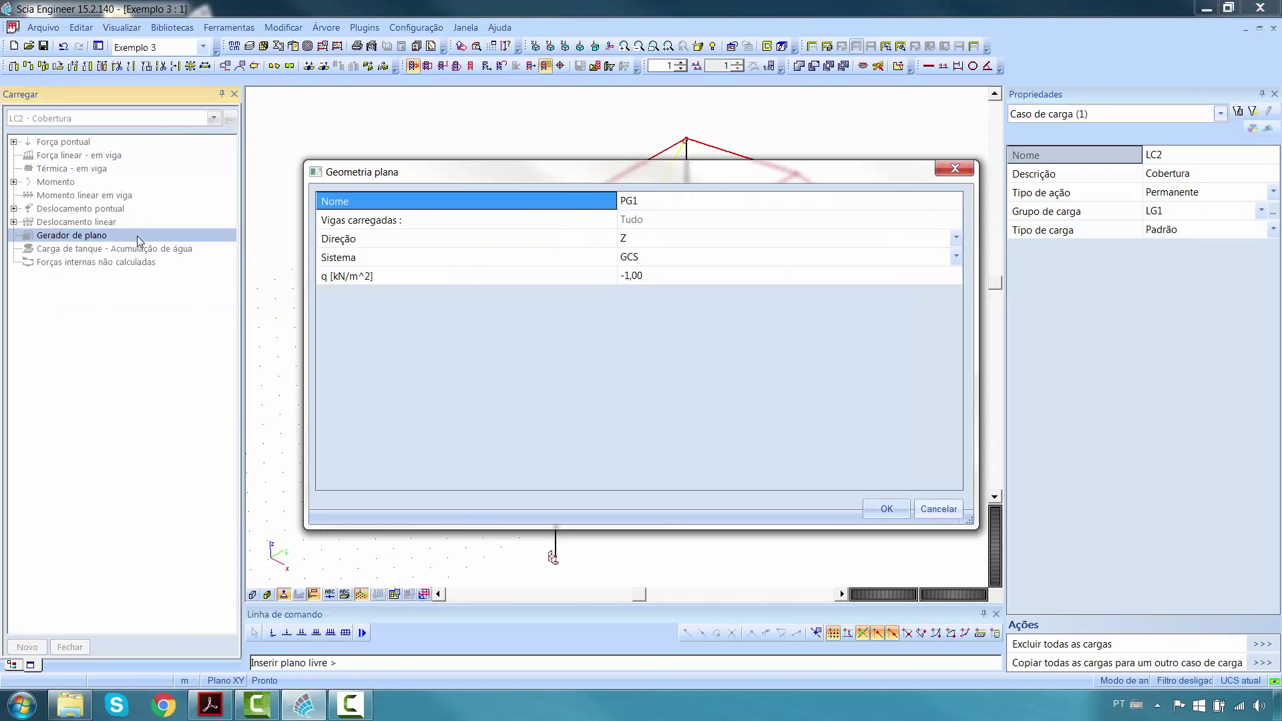
left_click(665, 280)
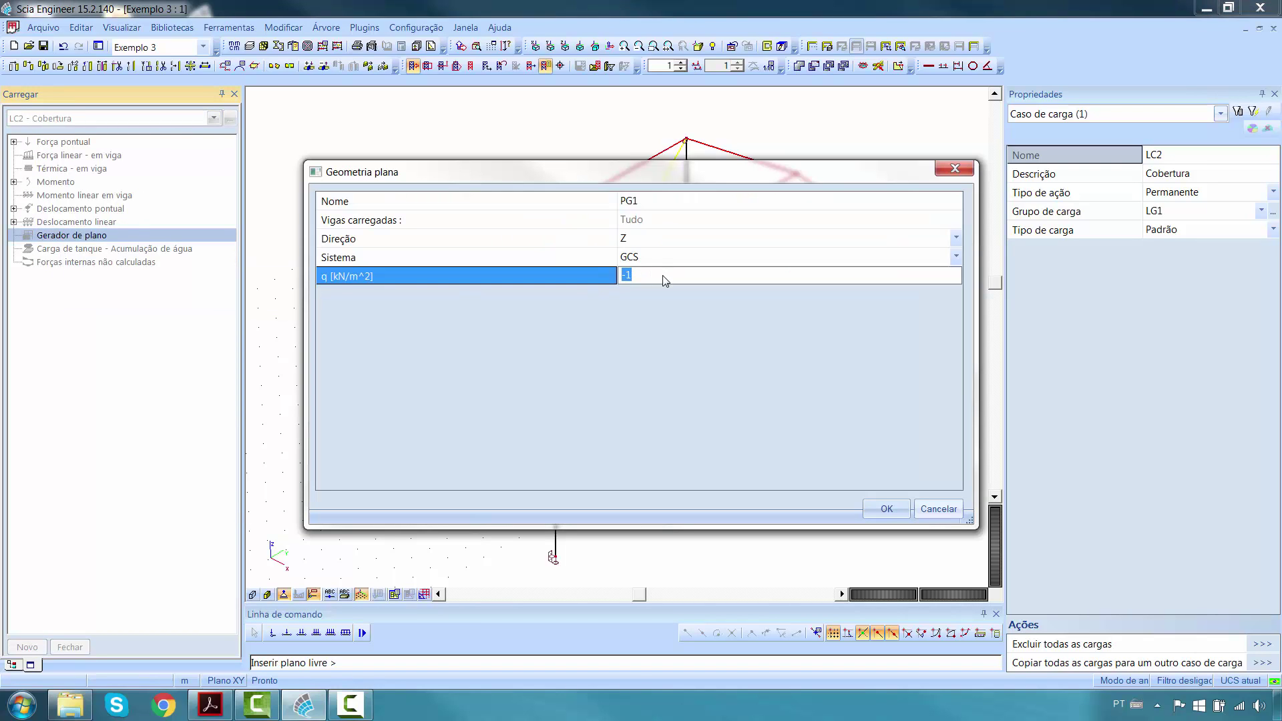
left_click(887, 509)
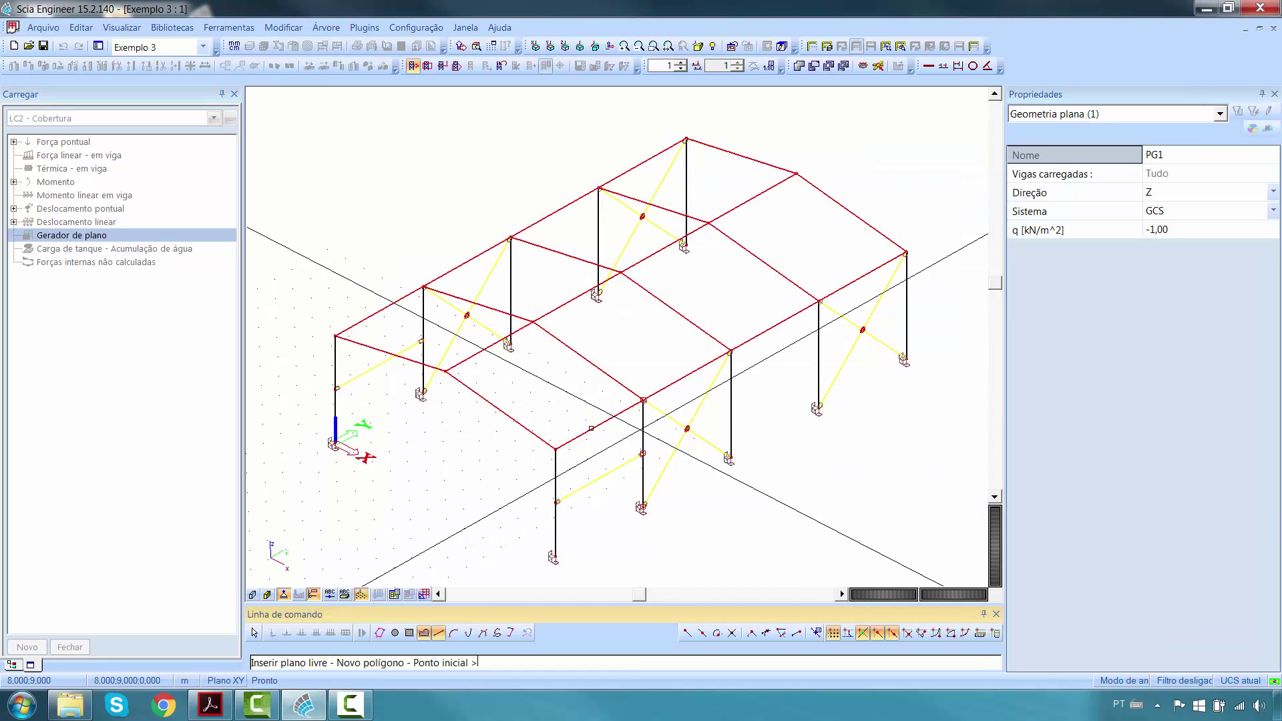
- Outline the plane load over the full roof slope between the ridge and the eave at X = 12 m
left_click(796, 174)
left_click(906, 252)
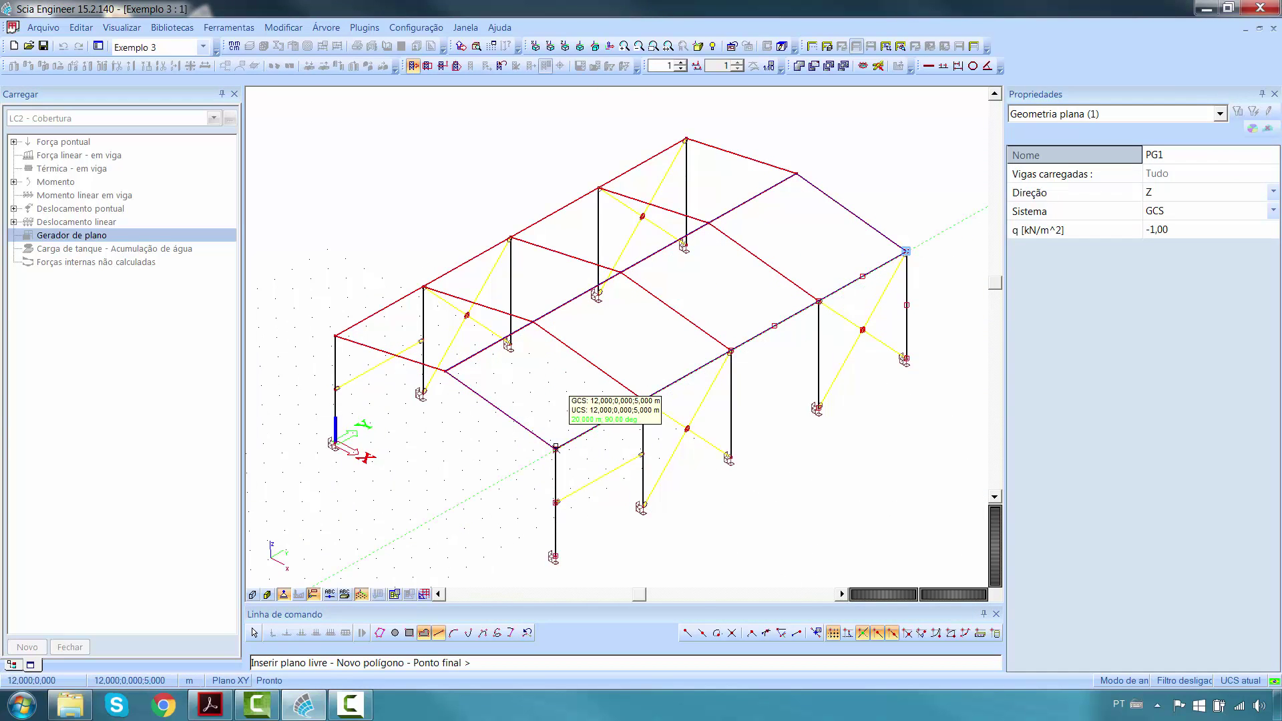
left_click(555, 449)
key("Escape")
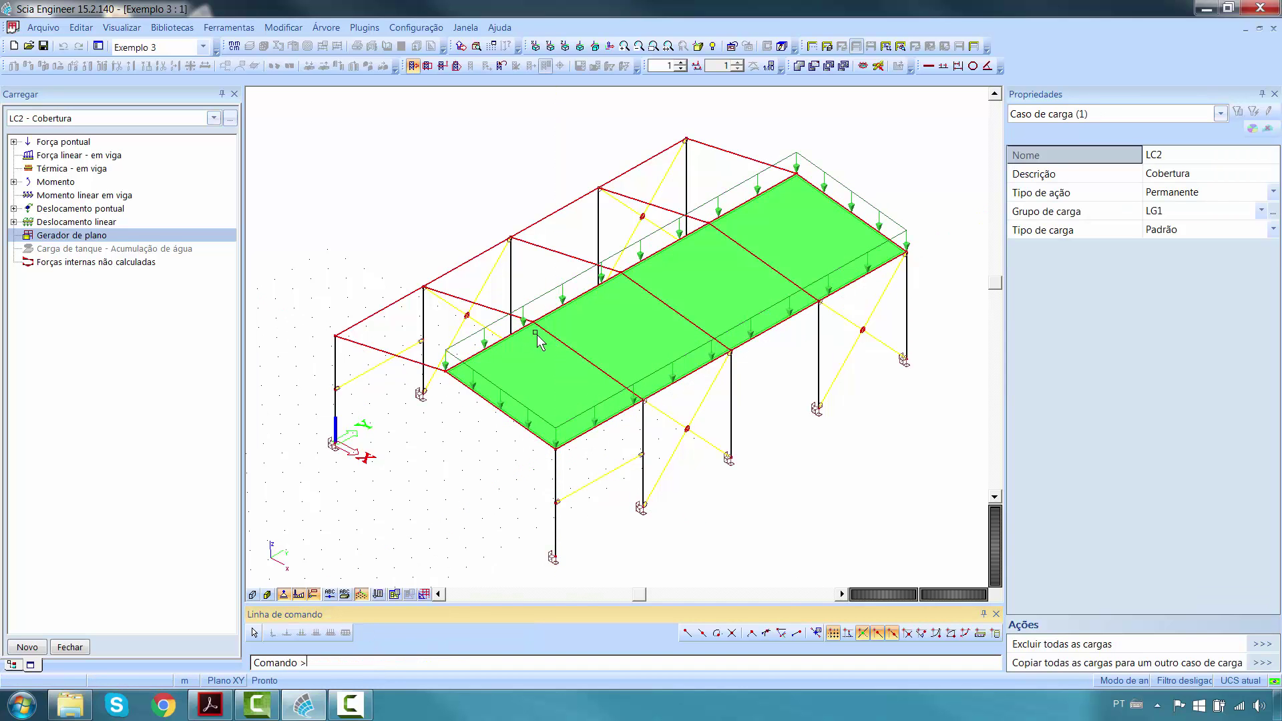
- Mirror the roof plane load about the ridge line onto the opposite roof slope
middle_click_drag(577, 356, 592, 373)
right_click_drag(671, 350, 691, 340, "ctrl")
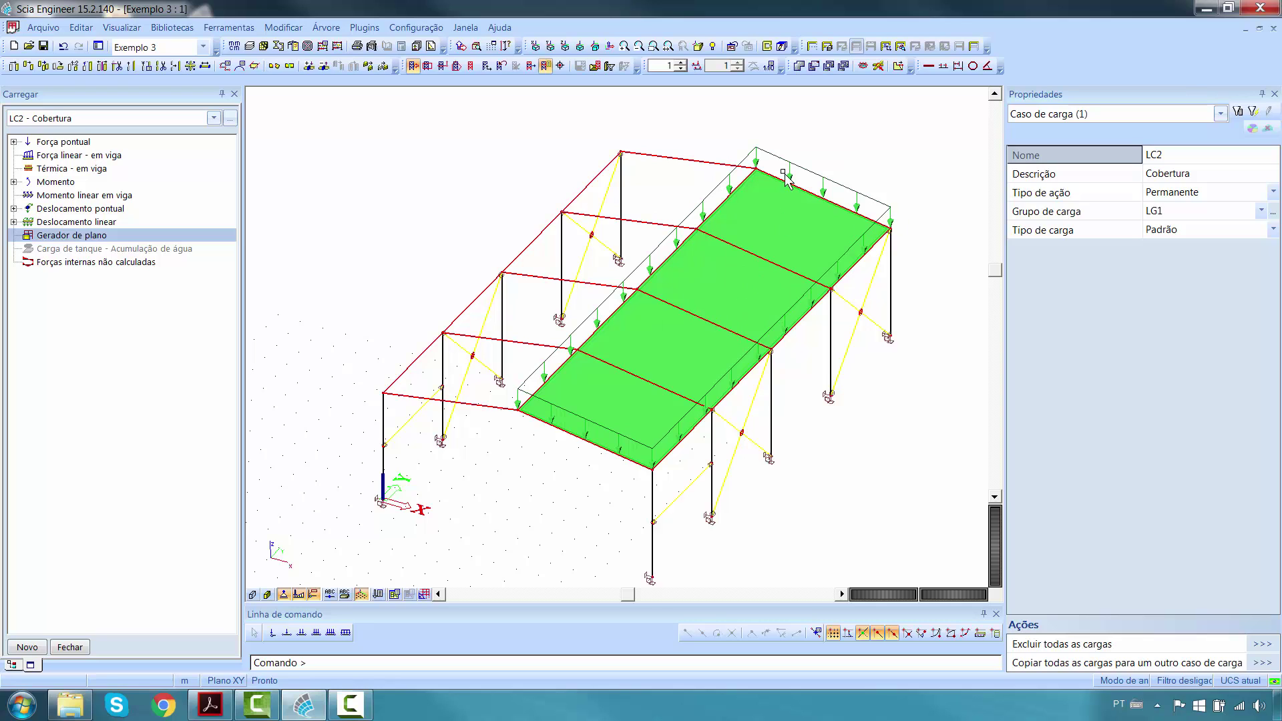
left_click(746, 151)
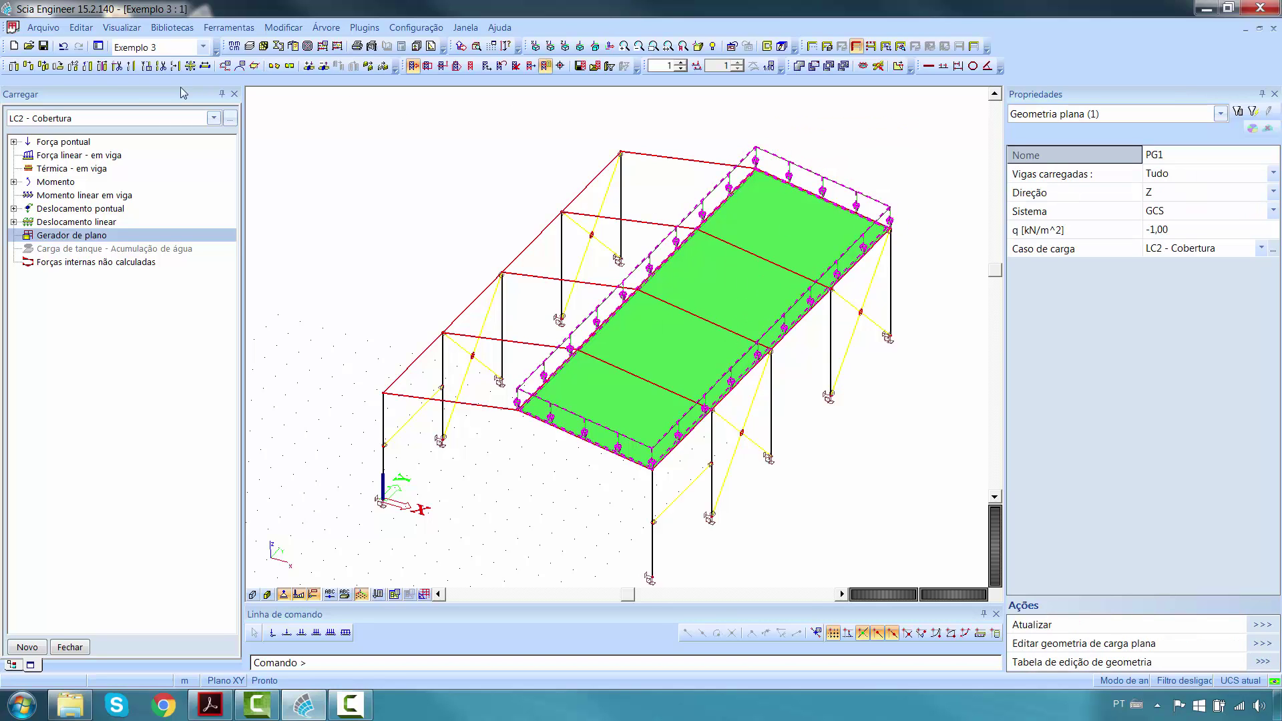
left_click(101, 65)
left_click(518, 409)
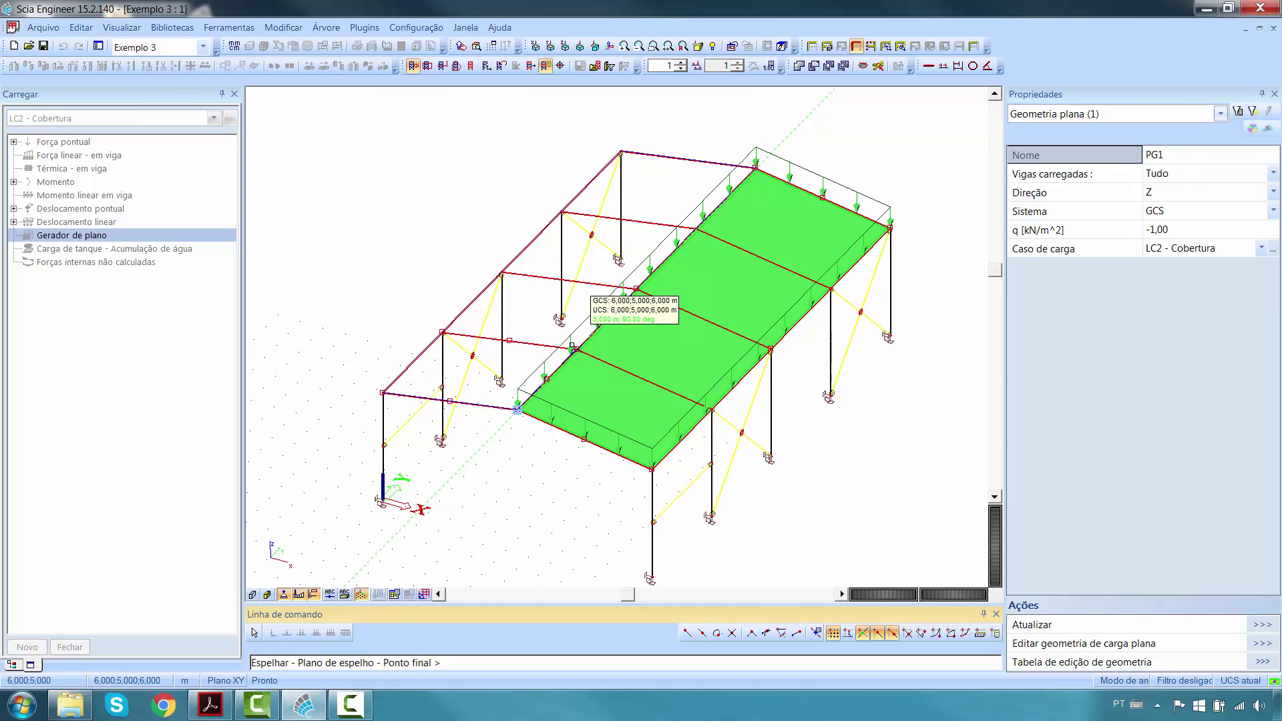
left_click(572, 346)
left_click(672, 410)
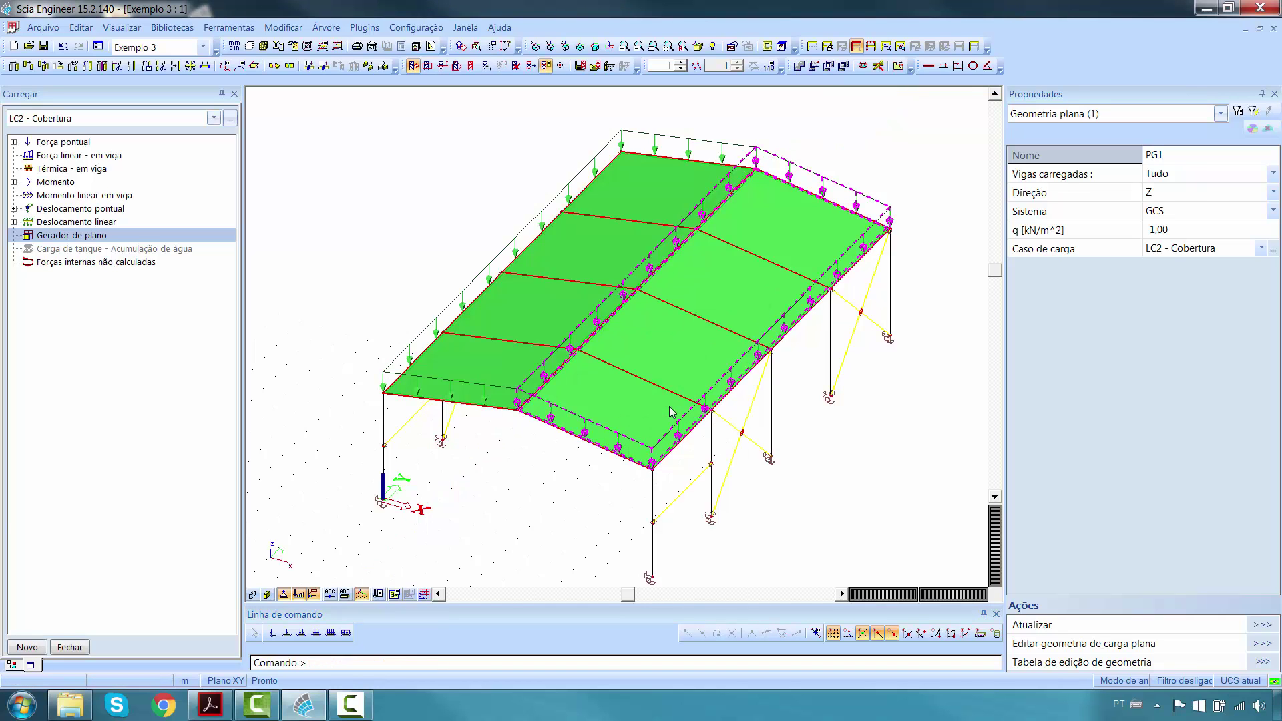
key("Escape")
middle_click_drag(755, 286, 723, 318)
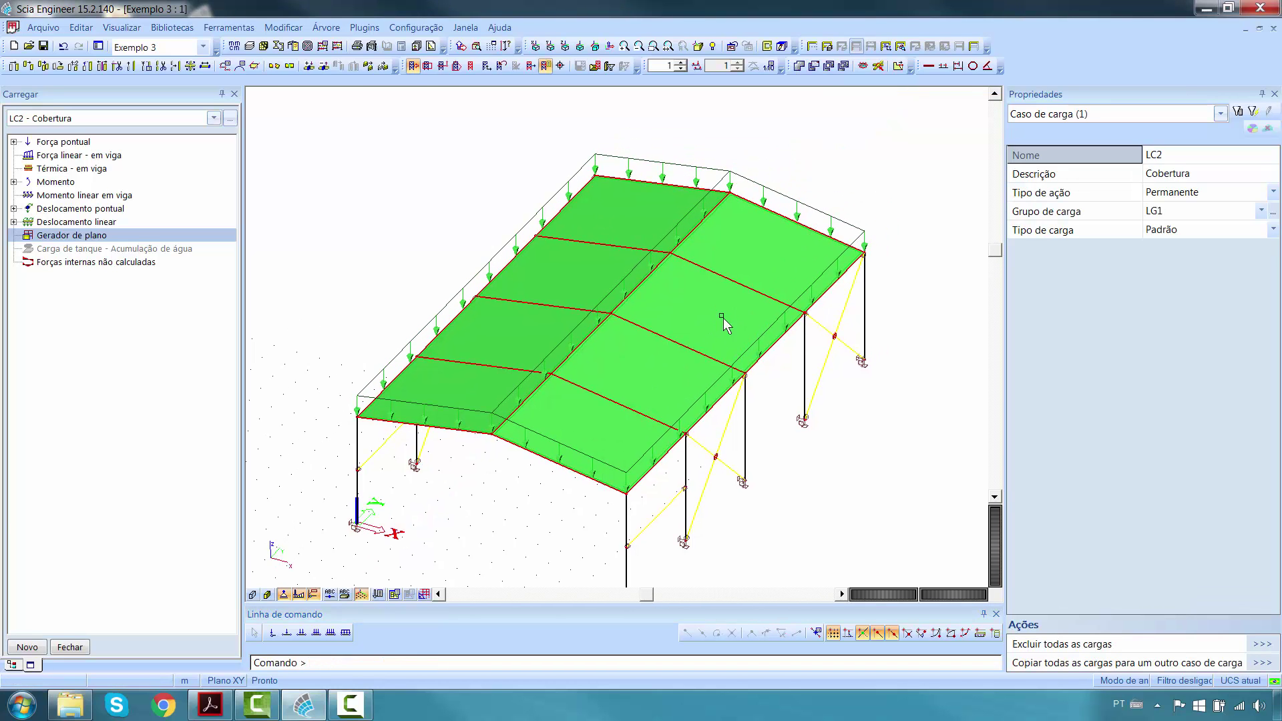
- Preview how the plane load on the roof slope toward X = 12 m distributes to all beams, without applying it
left_click(797, 211)
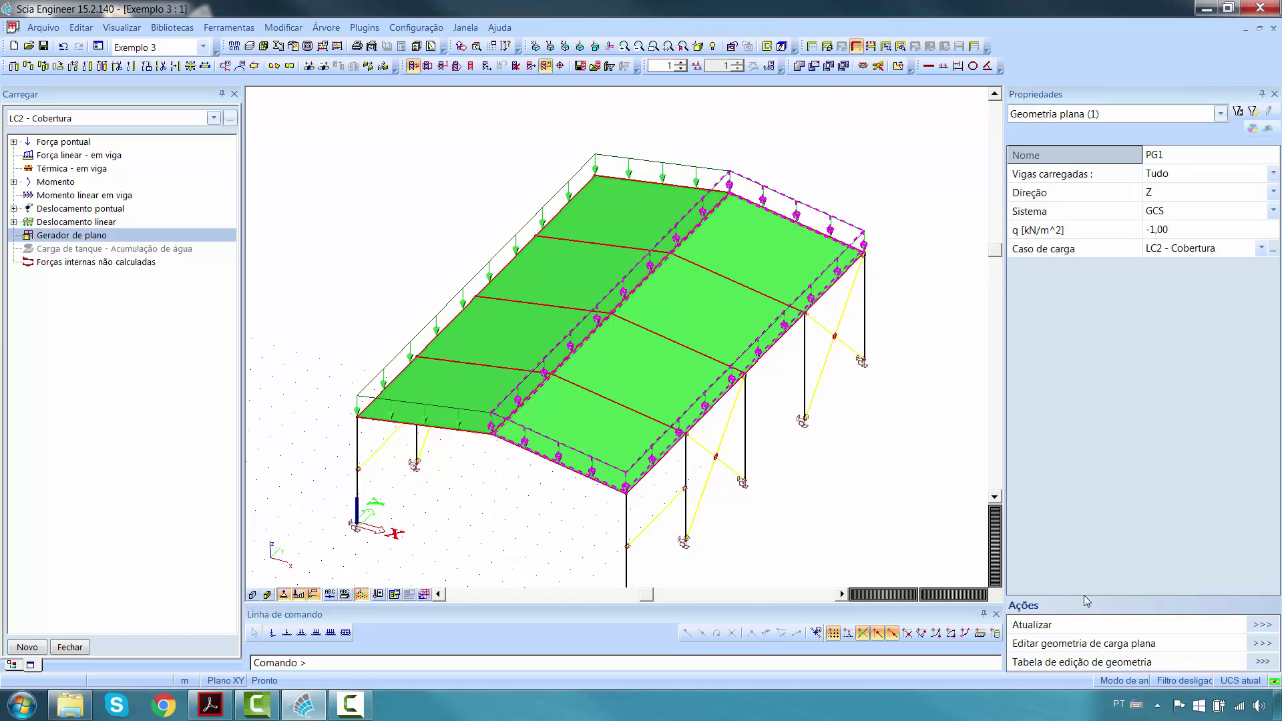
left_click(1259, 626)
left_click(415, 554)
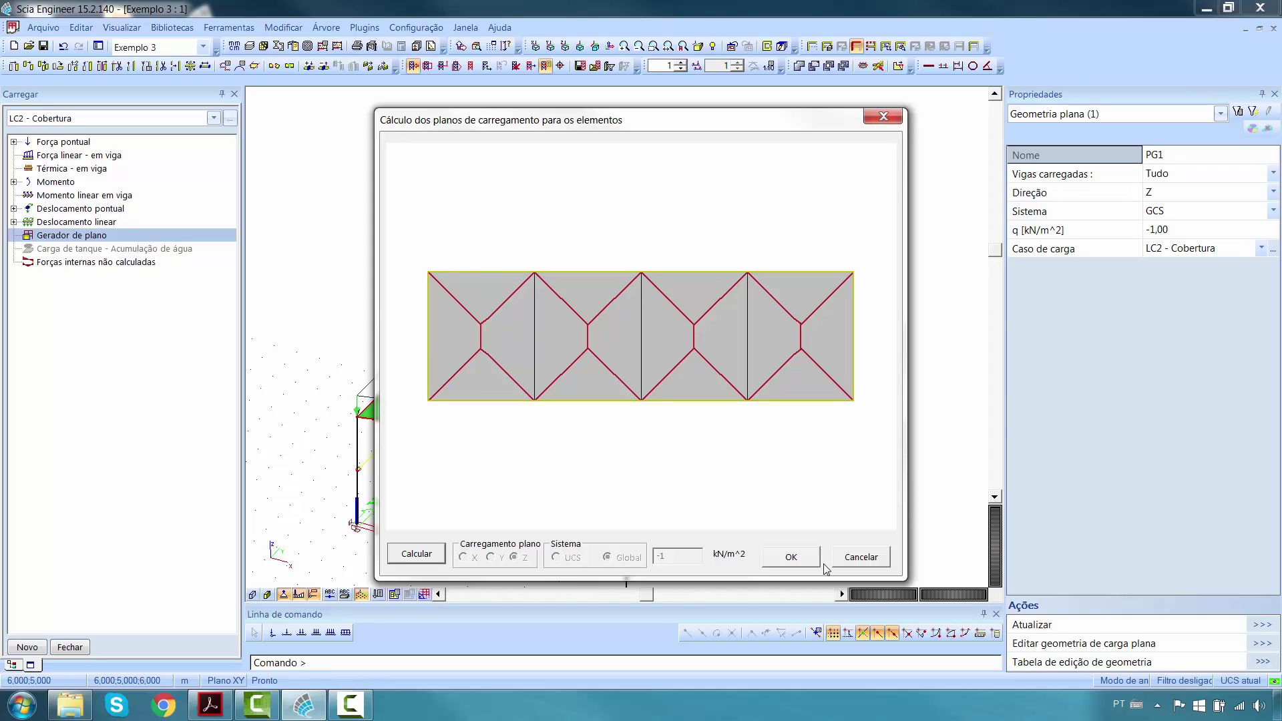
left_click(861, 559)
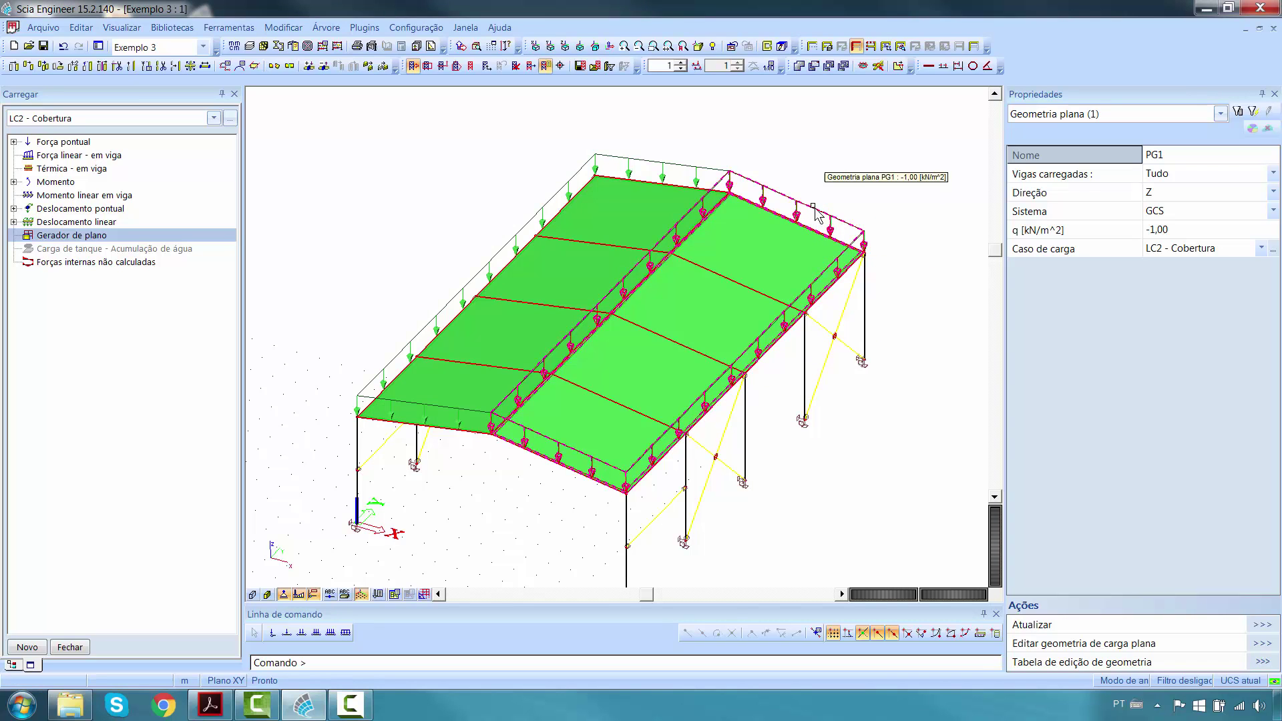
- Set the loaded beams option of the plane load on the slope toward X = 12 m to Avançado
left_click(1220, 174)
left_click(1220, 173)
left_click(1162, 201)
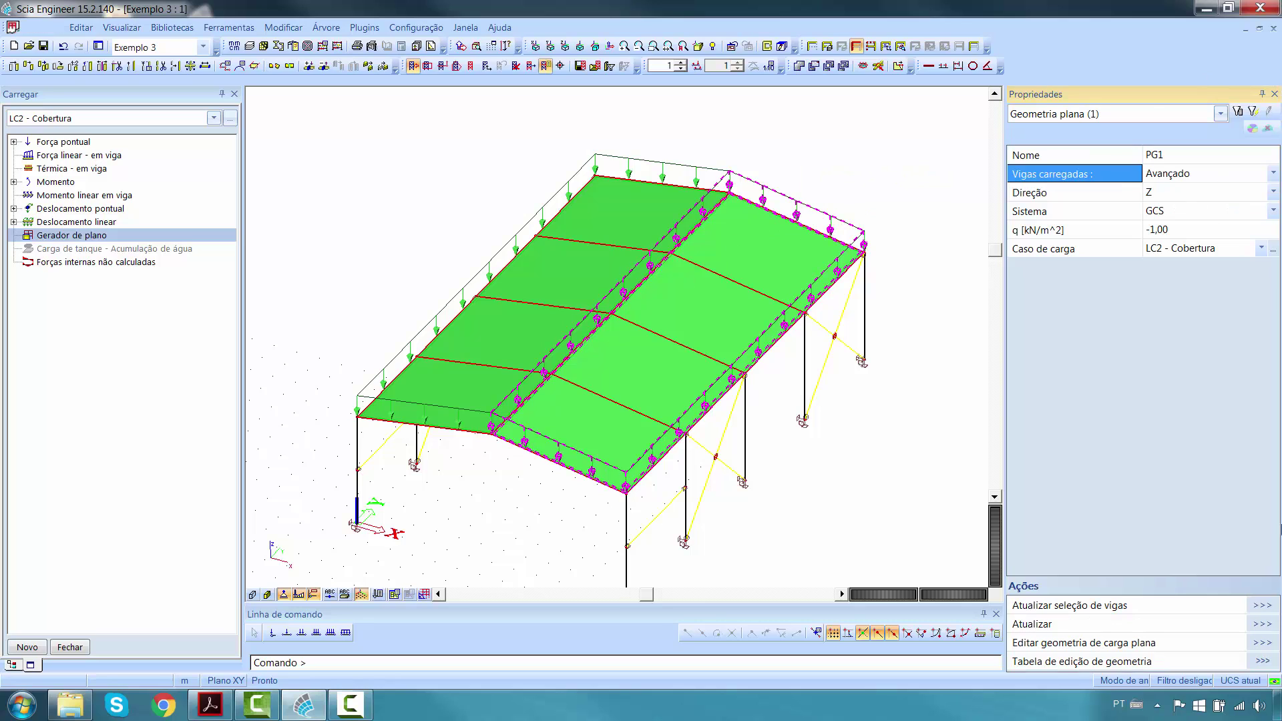
- Limit the loaded beams of this plane load to its slope's rafters, then calculate and accept the resulting line loads
left_click(1262, 606)
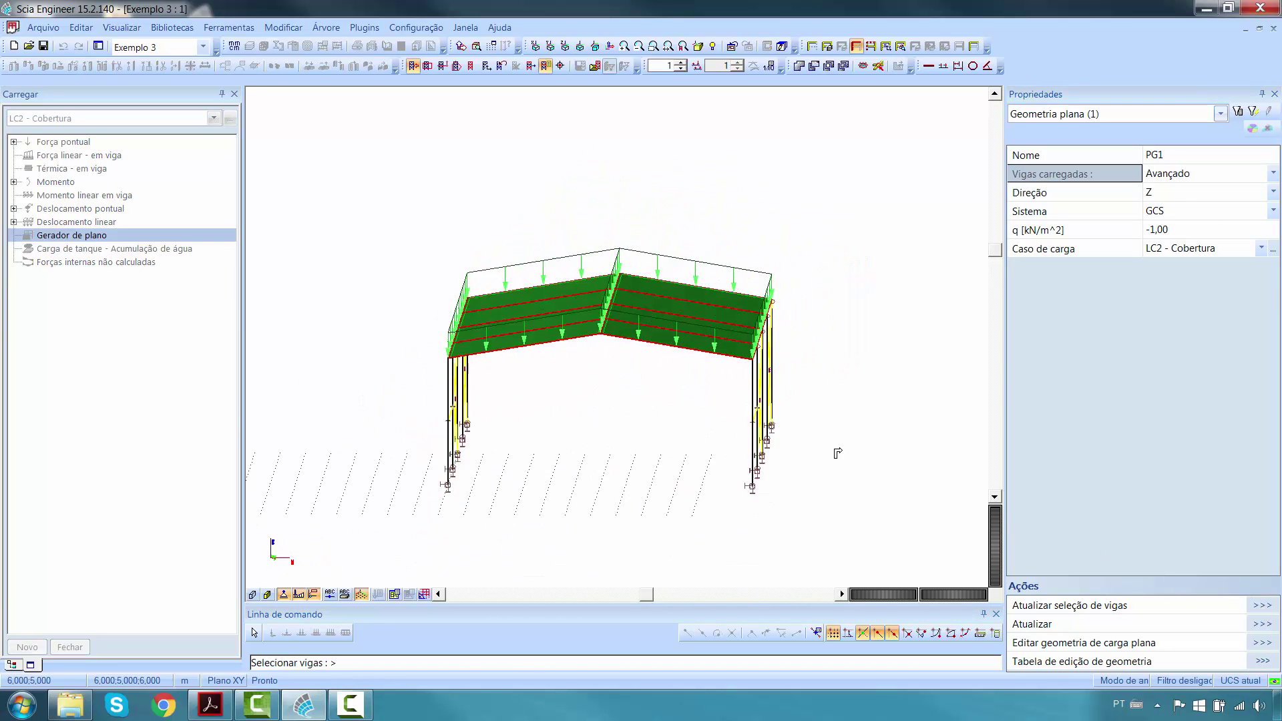
left_click_drag(718, 364, 670, 257)
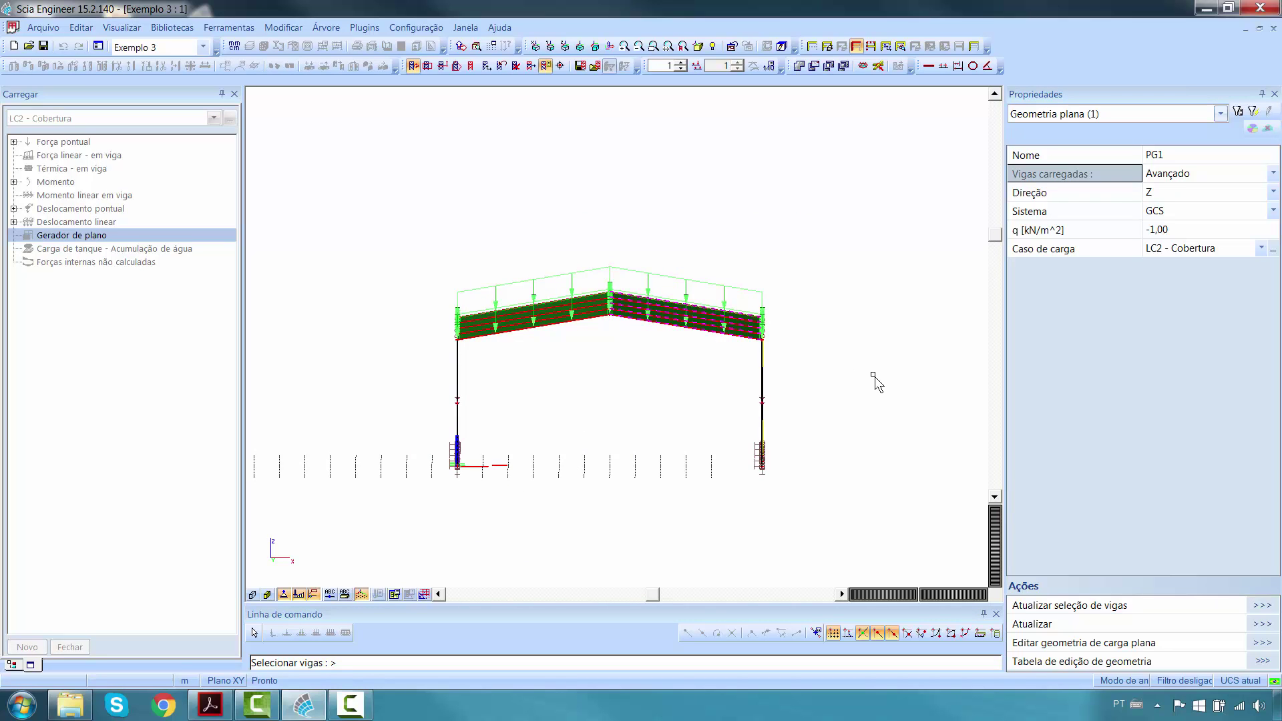
right_click_drag(872, 374, 850, 402, "ctrl")
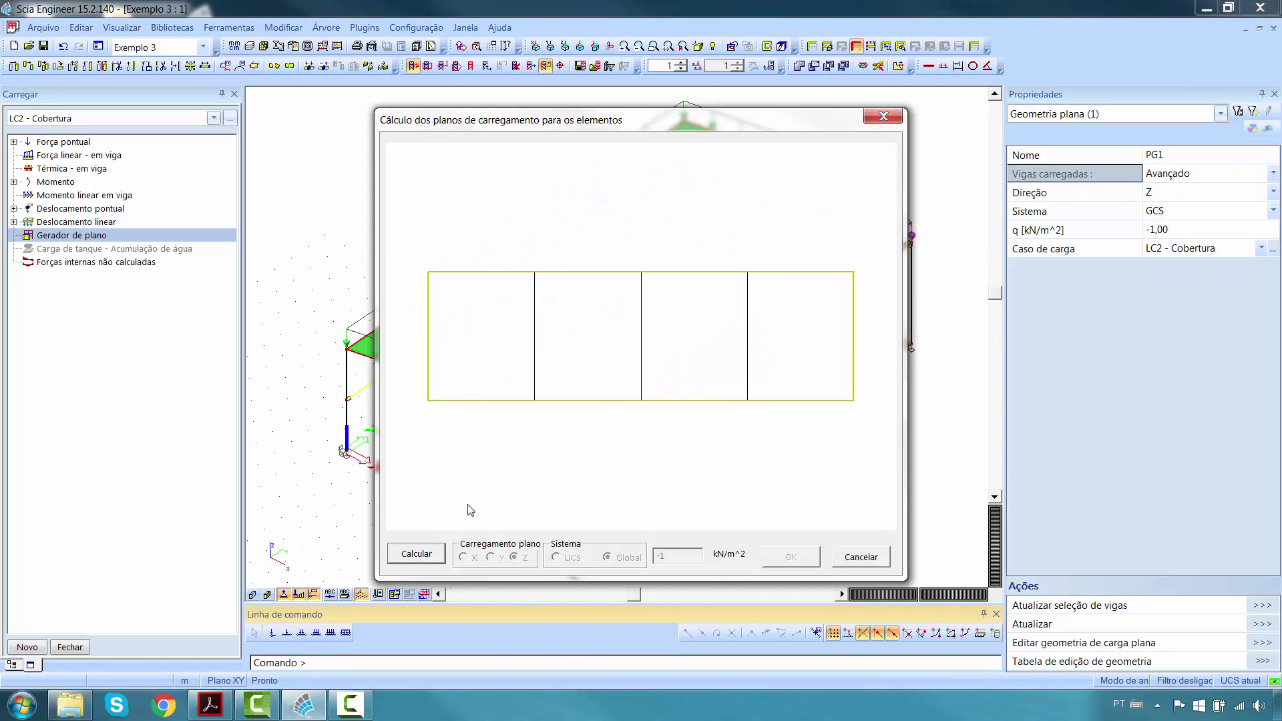
left_click(416, 552)
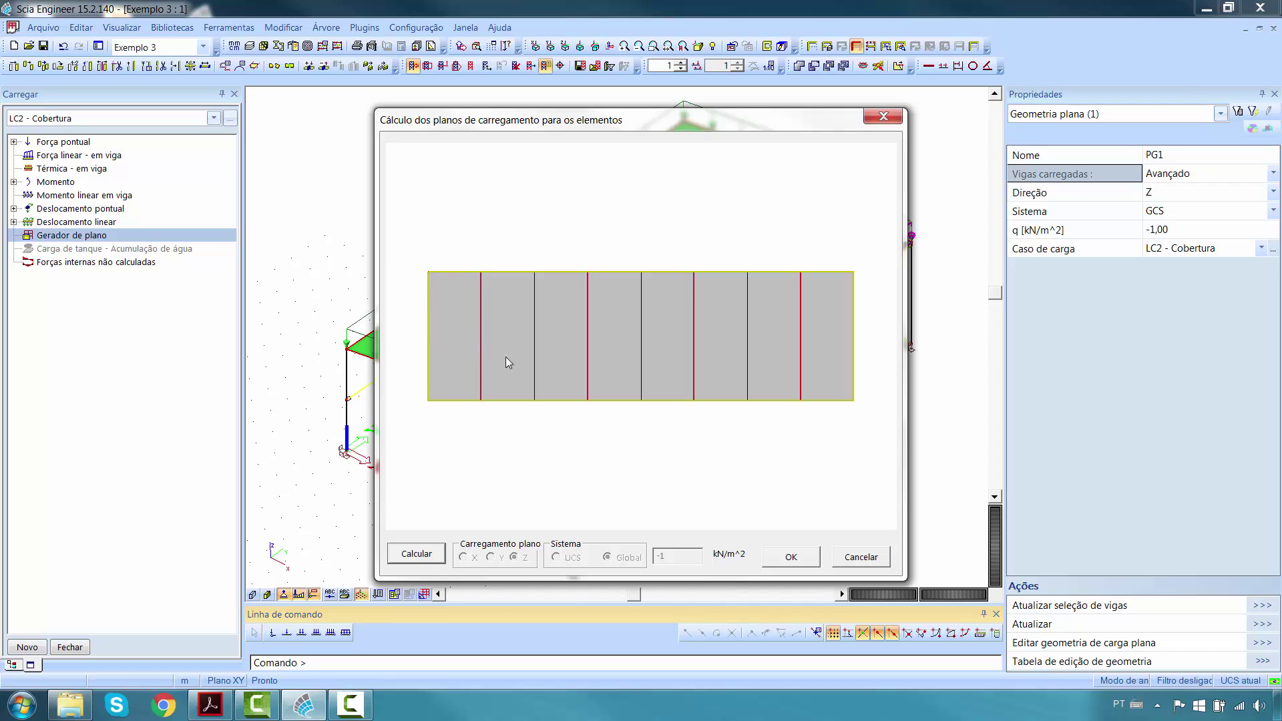
left_click(790, 557)
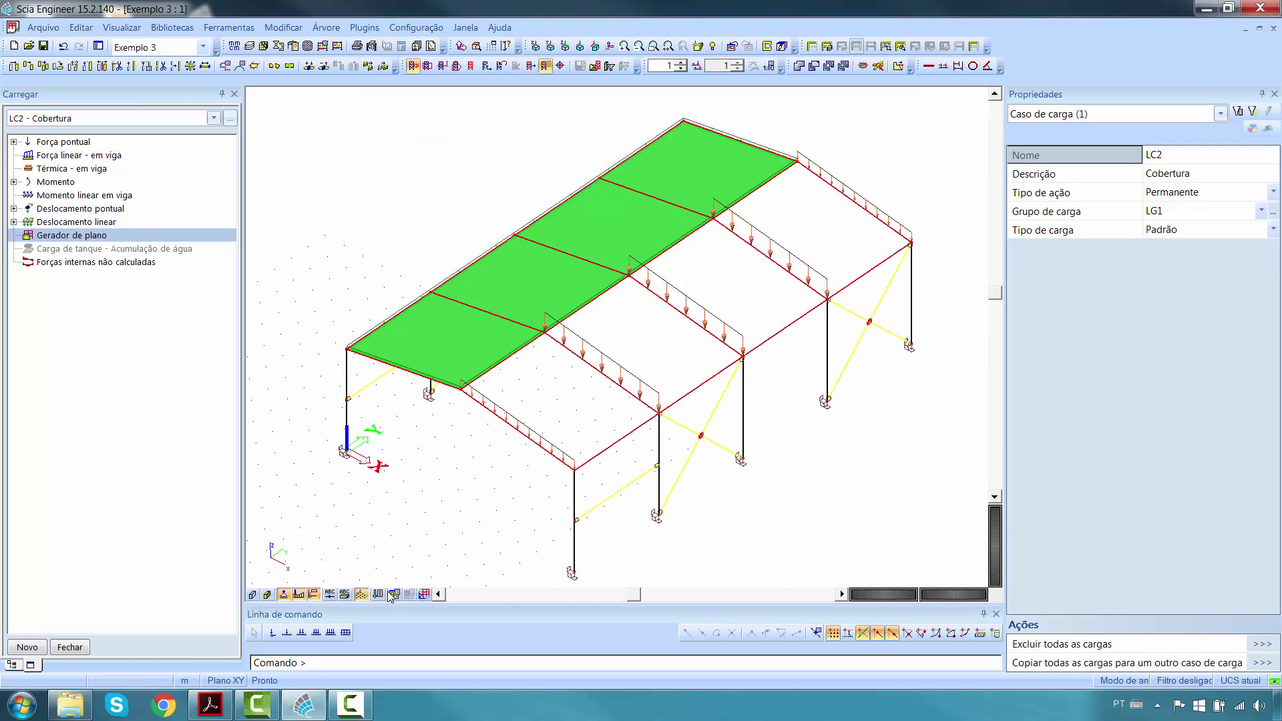
- Turn on the load labels (Indicações de carga) in the model view
left_click(393, 595)
mouse_move(520, 508)
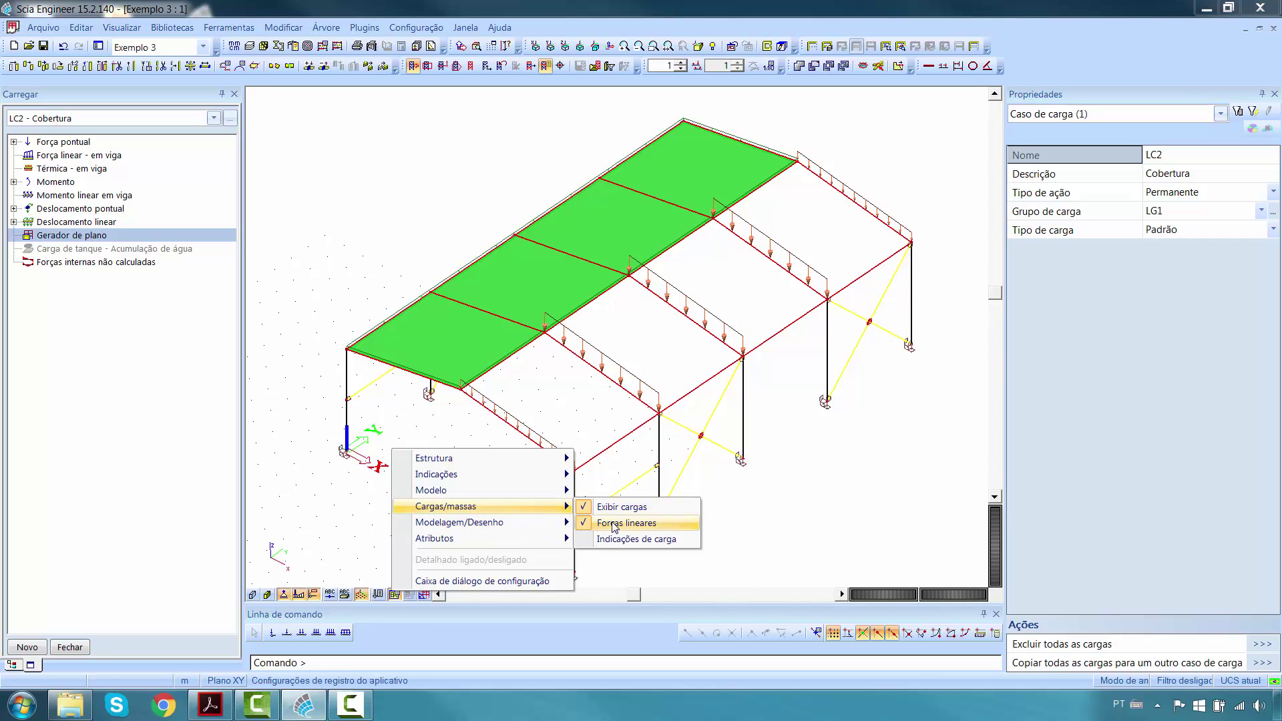
left_click(621, 539)
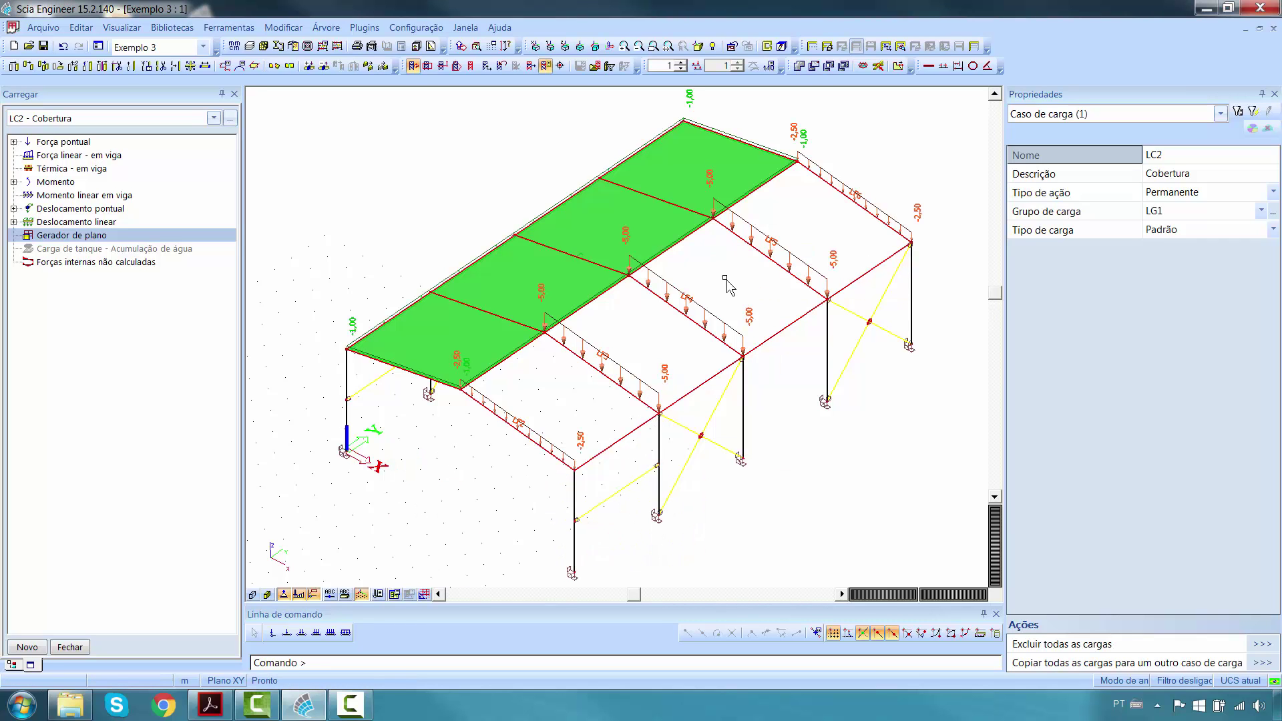
- Set the loaded beams option of the remaining plane load on the opposite roof slope to Avançado
right_click_drag(725, 278, 757, 277, "ctrl")
right_click_drag(580, 281, 732, 371, "ctrl")
scroll(758, 381, "up", 10)
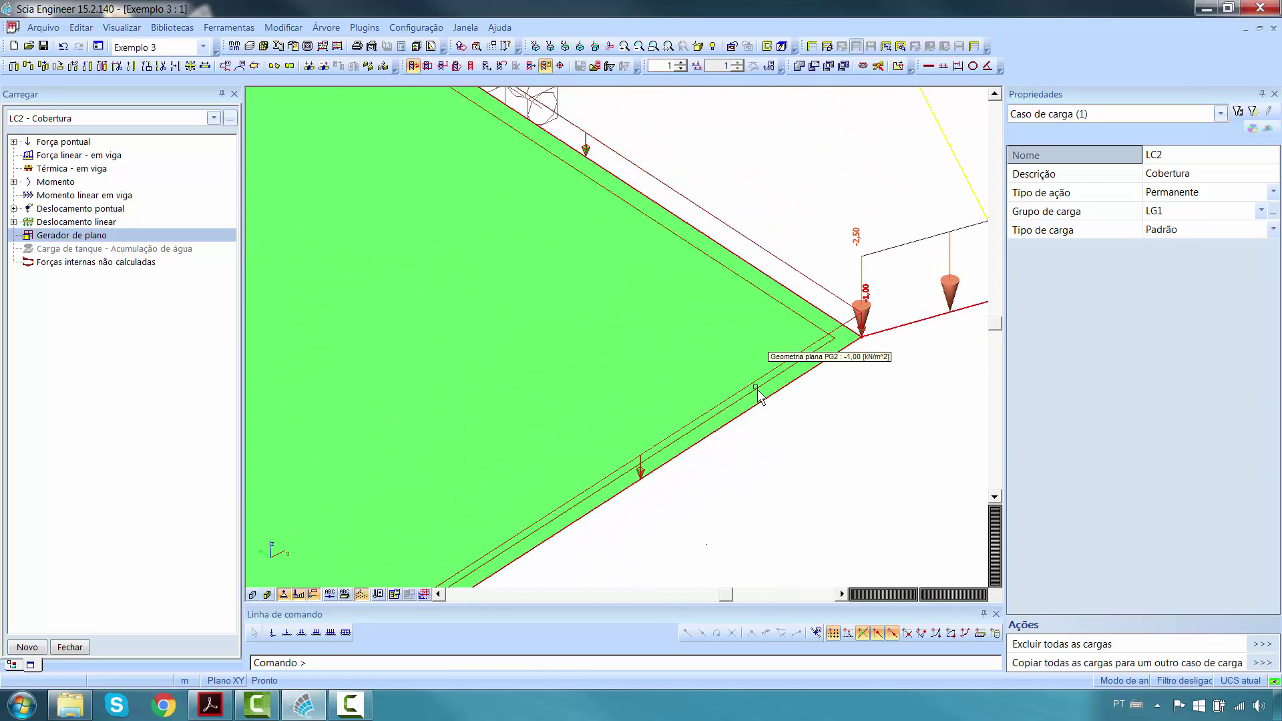
left_click(757, 392)
scroll(876, 410, "down", 5)
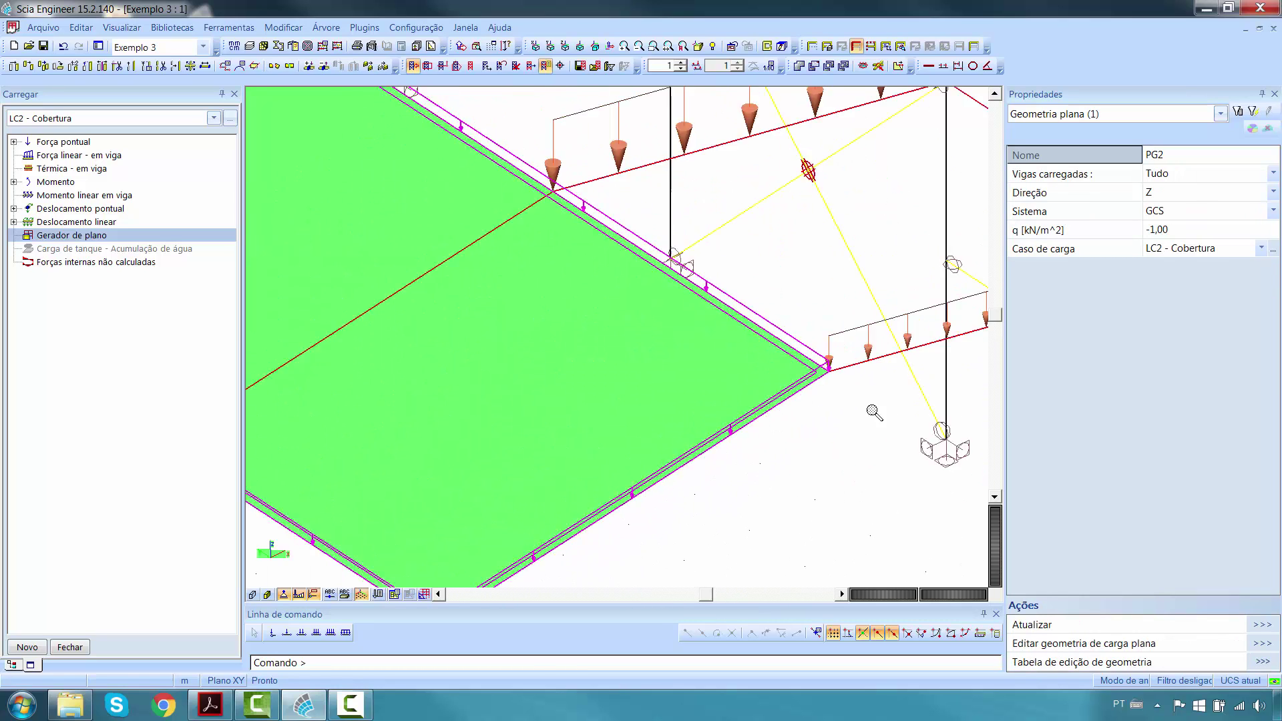
left_click(1239, 174)
left_click(1186, 204)
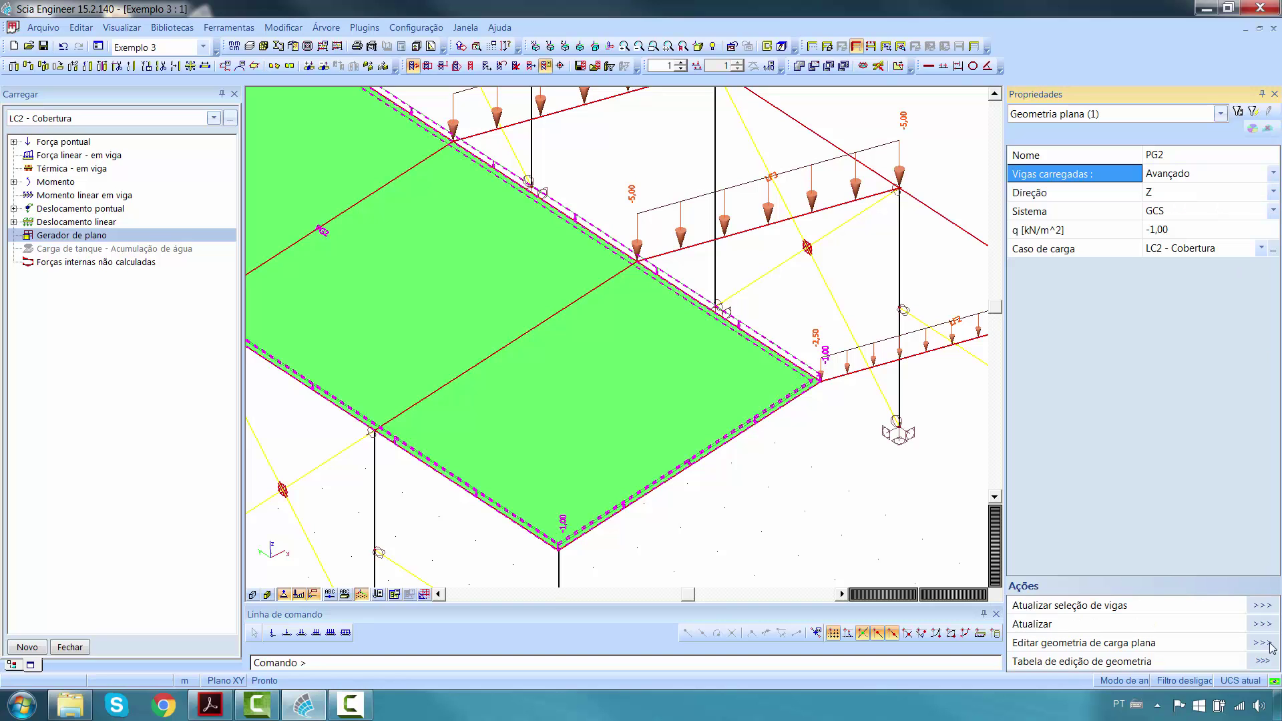
- Restrict the opposite slope's plane load to that slope's rafters, then calculate and accept its line loads
left_click(1264, 609)
scroll(684, 486, "down", 5)
right_click_drag(705, 515, 657, 488, "ctrl")
left_click_drag(555, 396, 502, 286)
key("Escape")
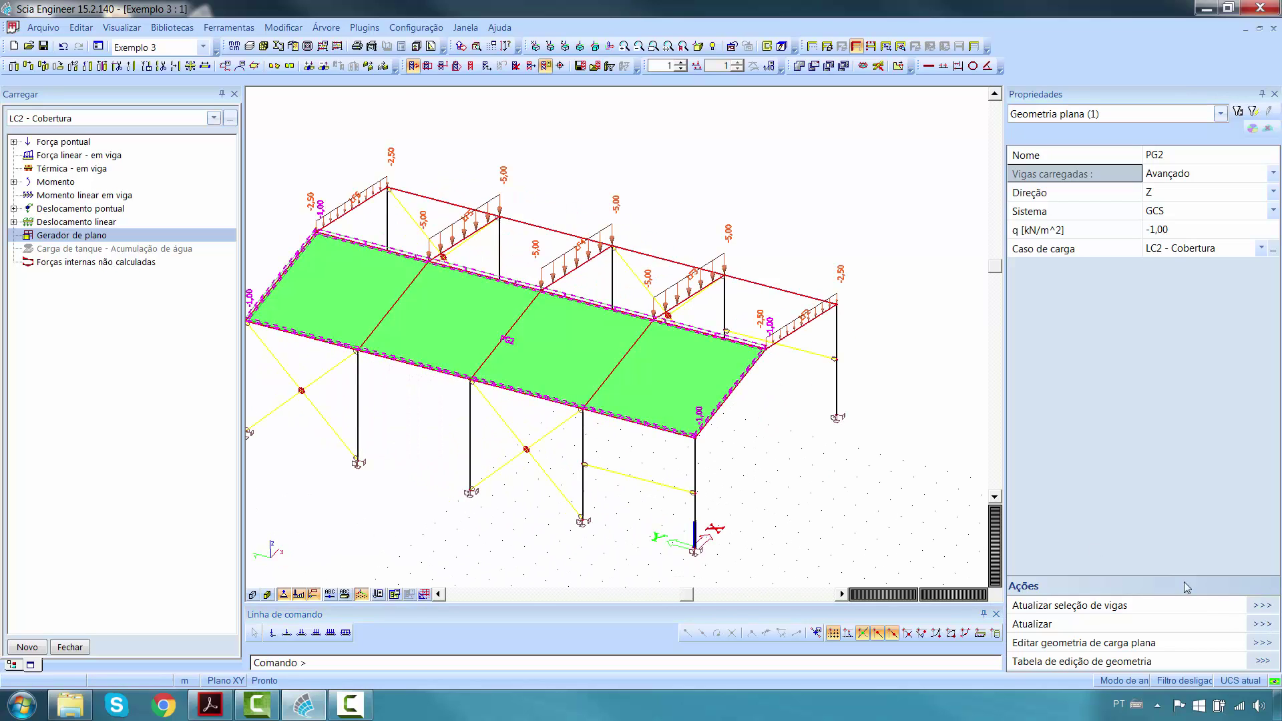
left_click(427, 560)
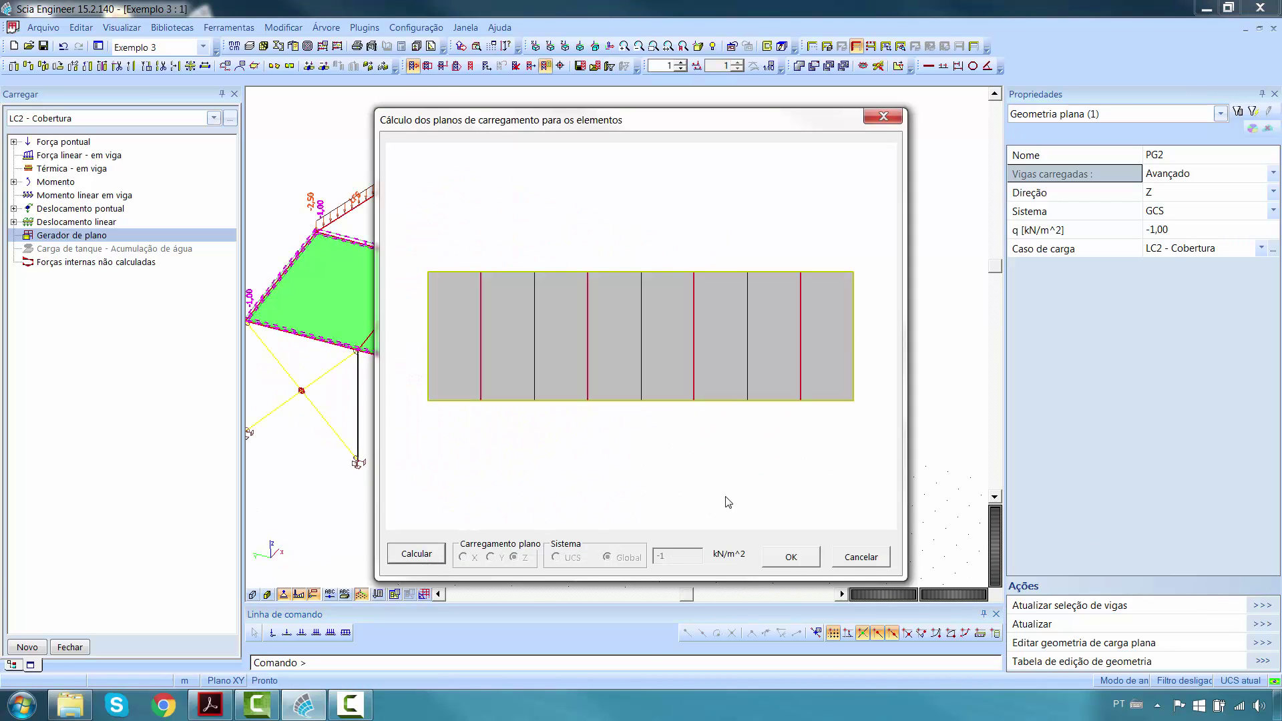
left_click(806, 552)
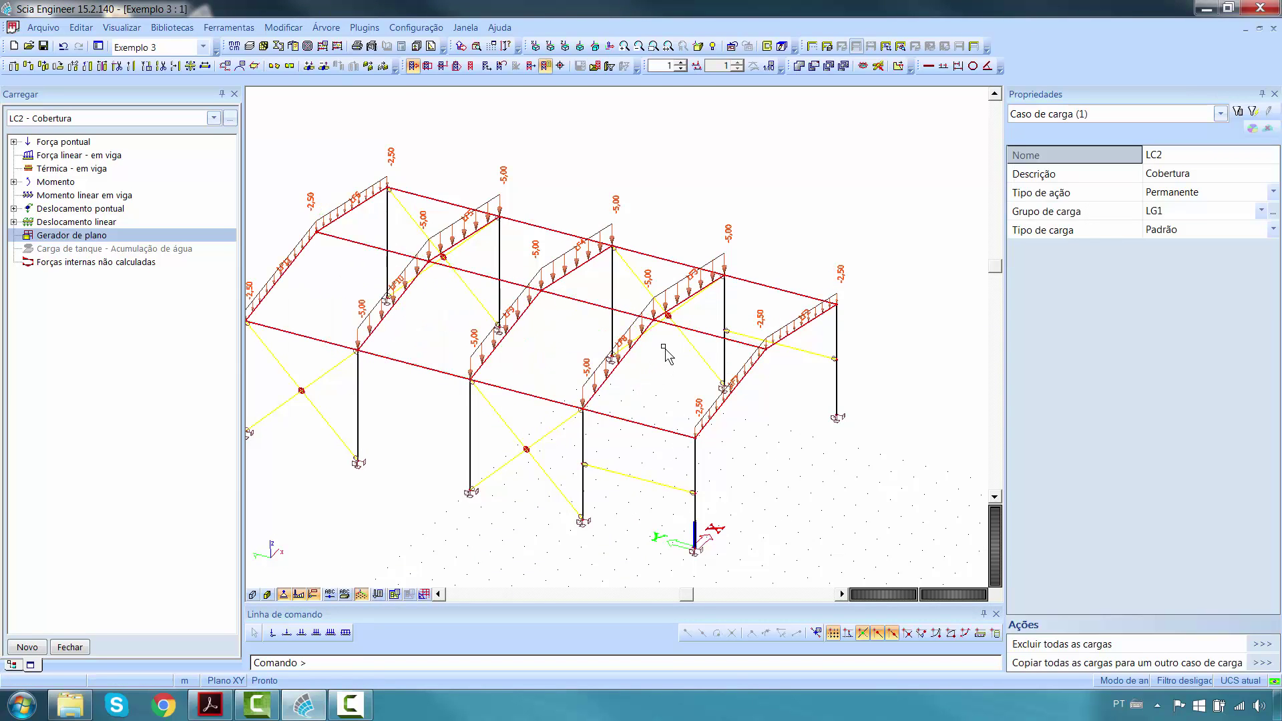
- Make LC3 - Vento X the current load case
mouse_move(801, 389)
right_mouse_down("ctrl")
mouse_move(704, 394)
mouse_move(778, 383)
right_mouse_up("ctrl")
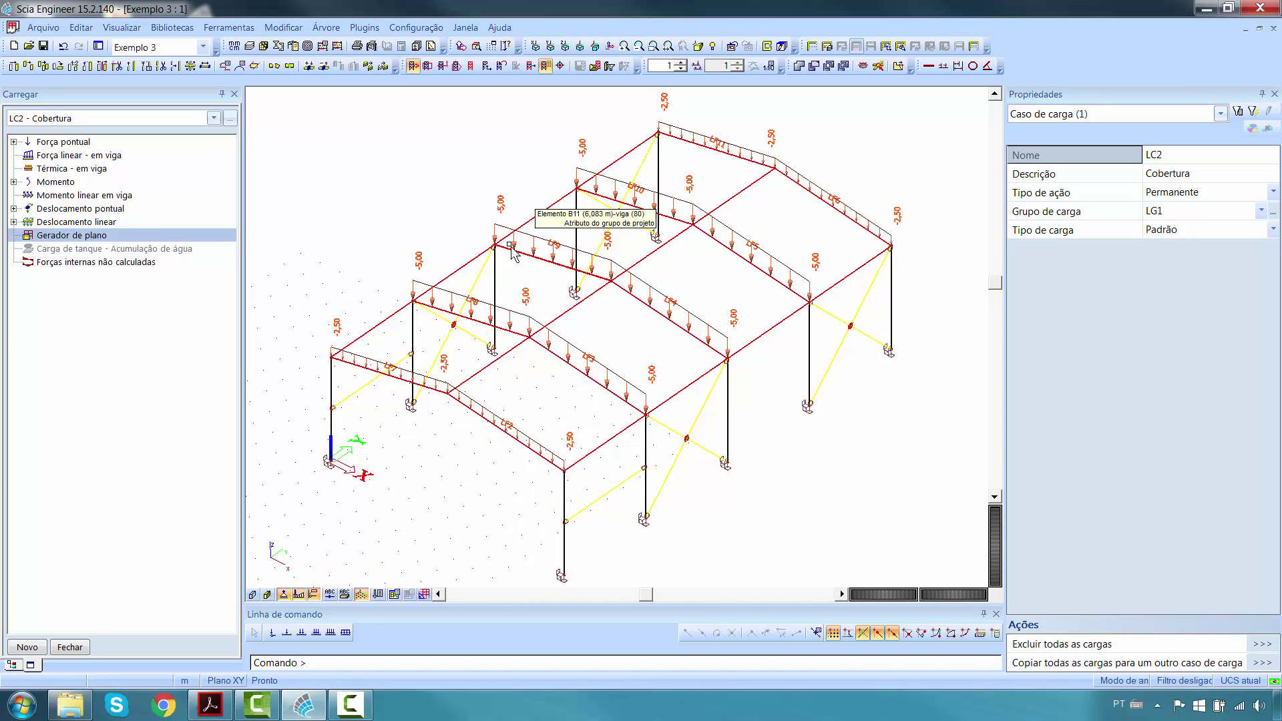
left_click(213, 118)
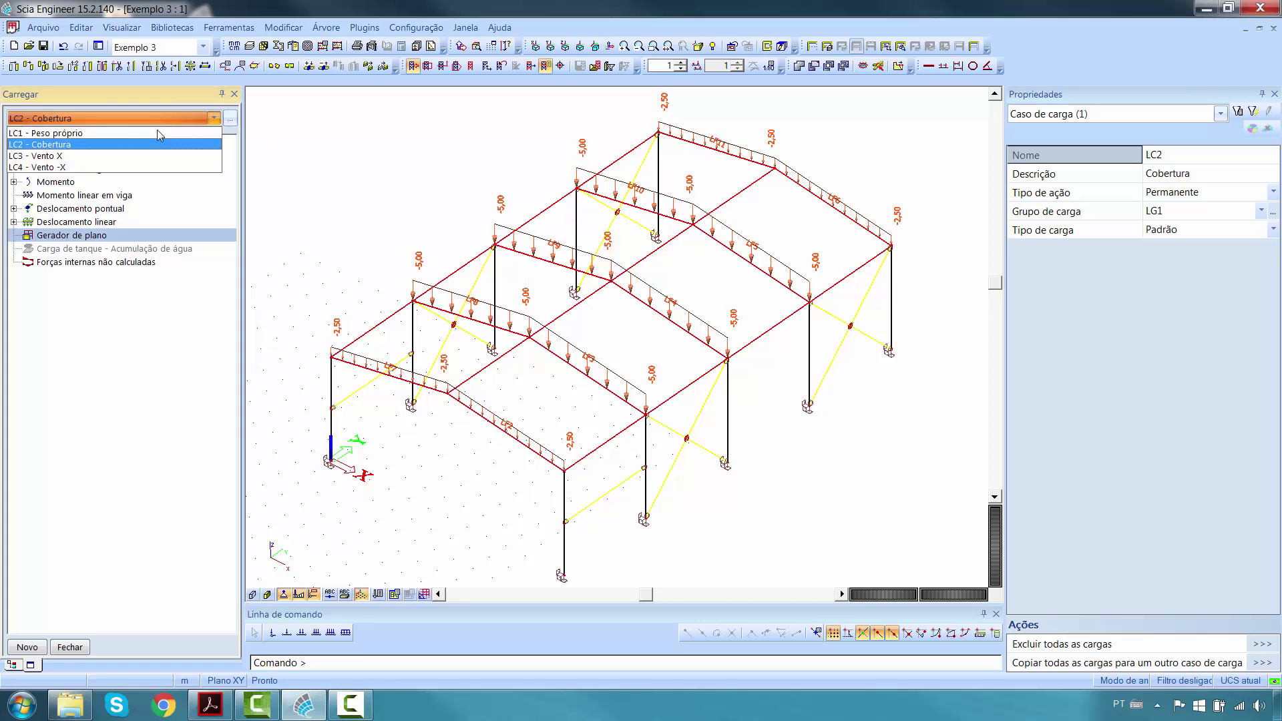
left_click(104, 156)
right_click_drag(515, 422, 547, 409, "ctrl")
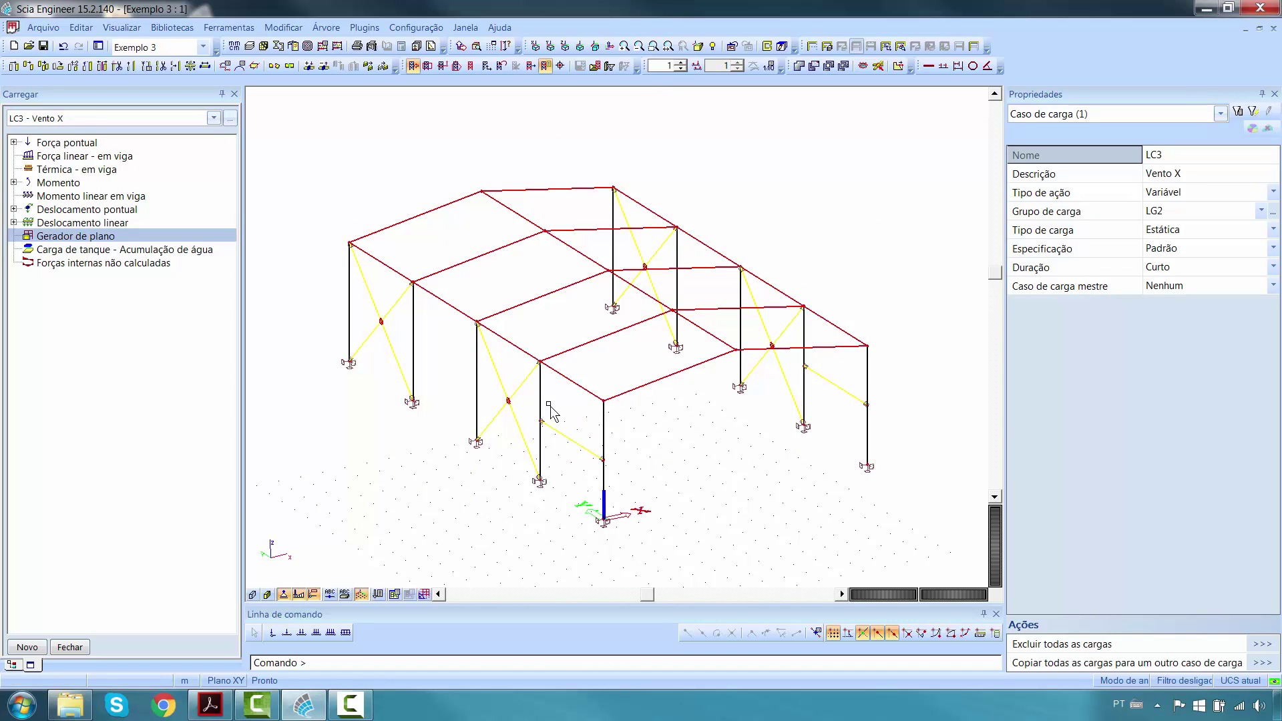
- Define a uniform beam line force of 2 kN/m in global X, with relative (Rela) coordinate definition
double_click(69, 158)
left_click(830, 223)
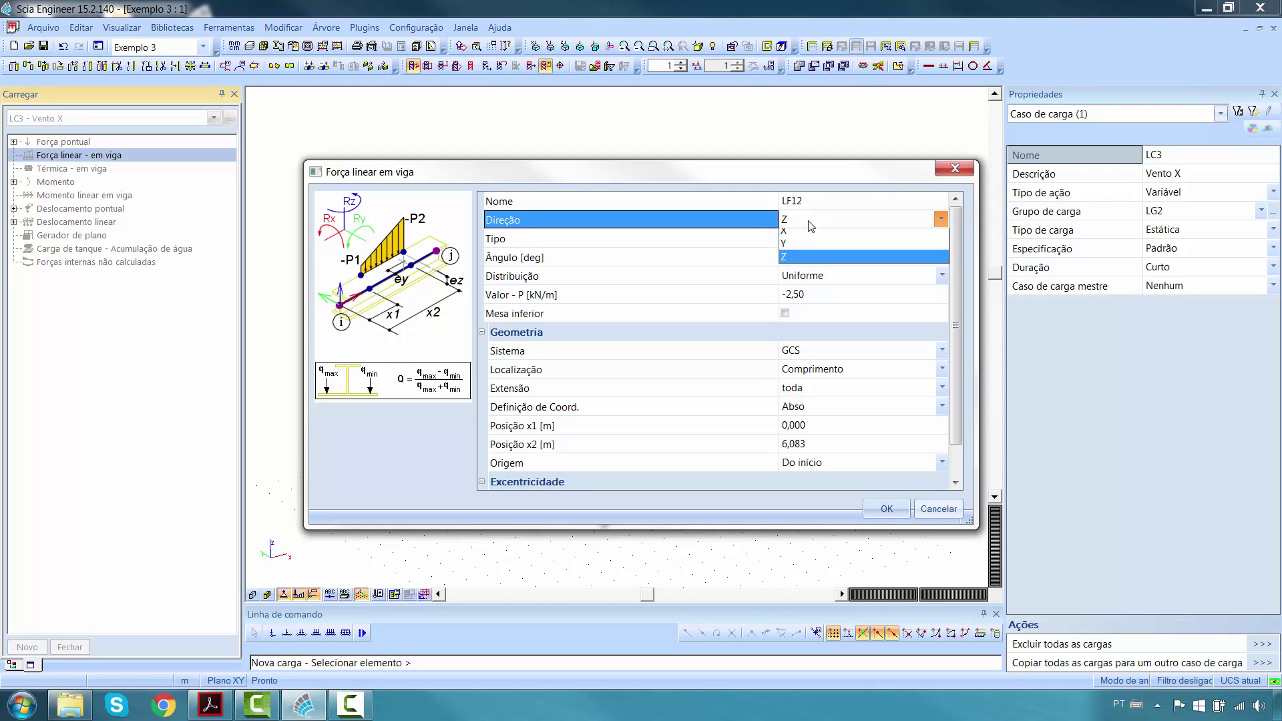
left_click(798, 237)
left_click(825, 299)
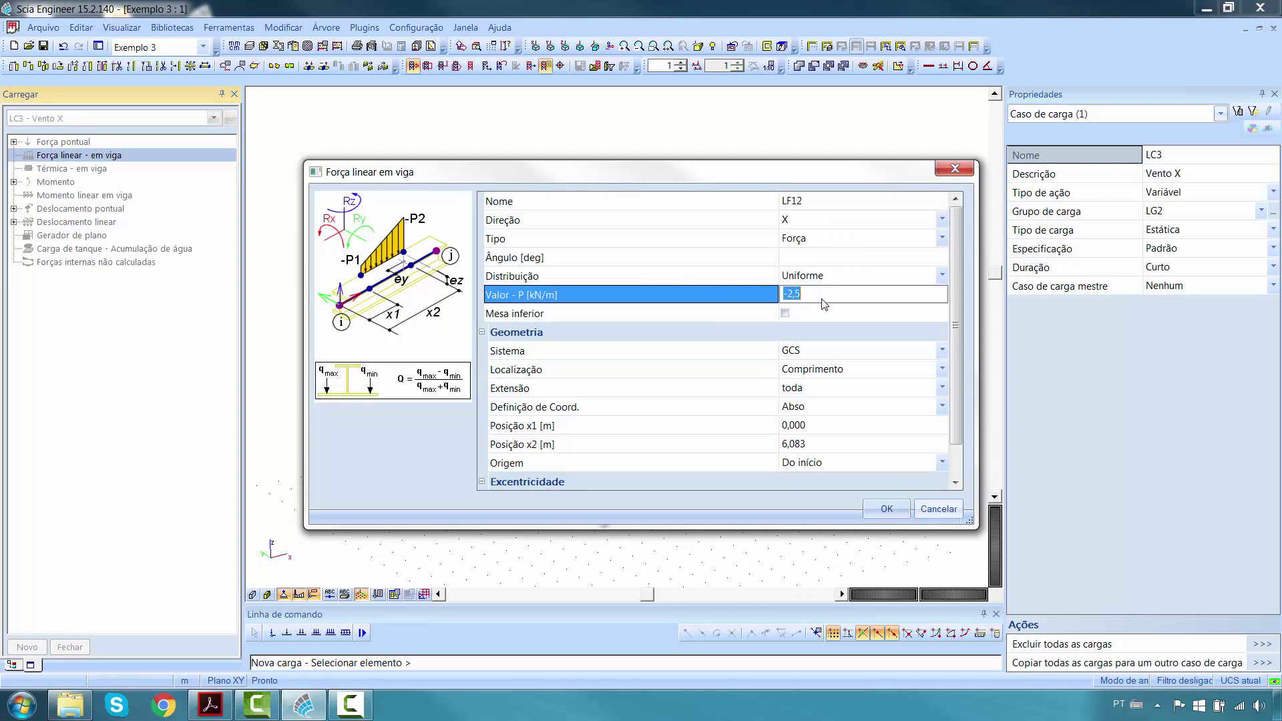
type("2")
key("Return")
left_click(828, 405)
left_click(807, 434)
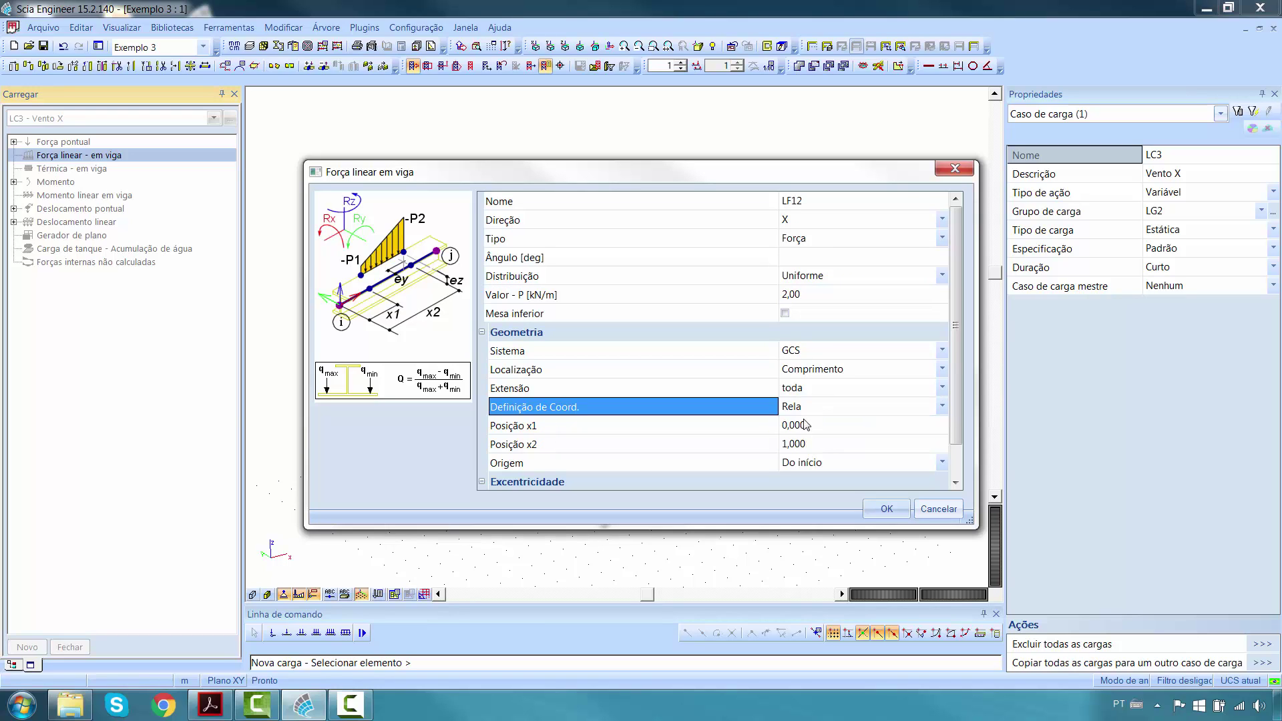
left_click(888, 508)
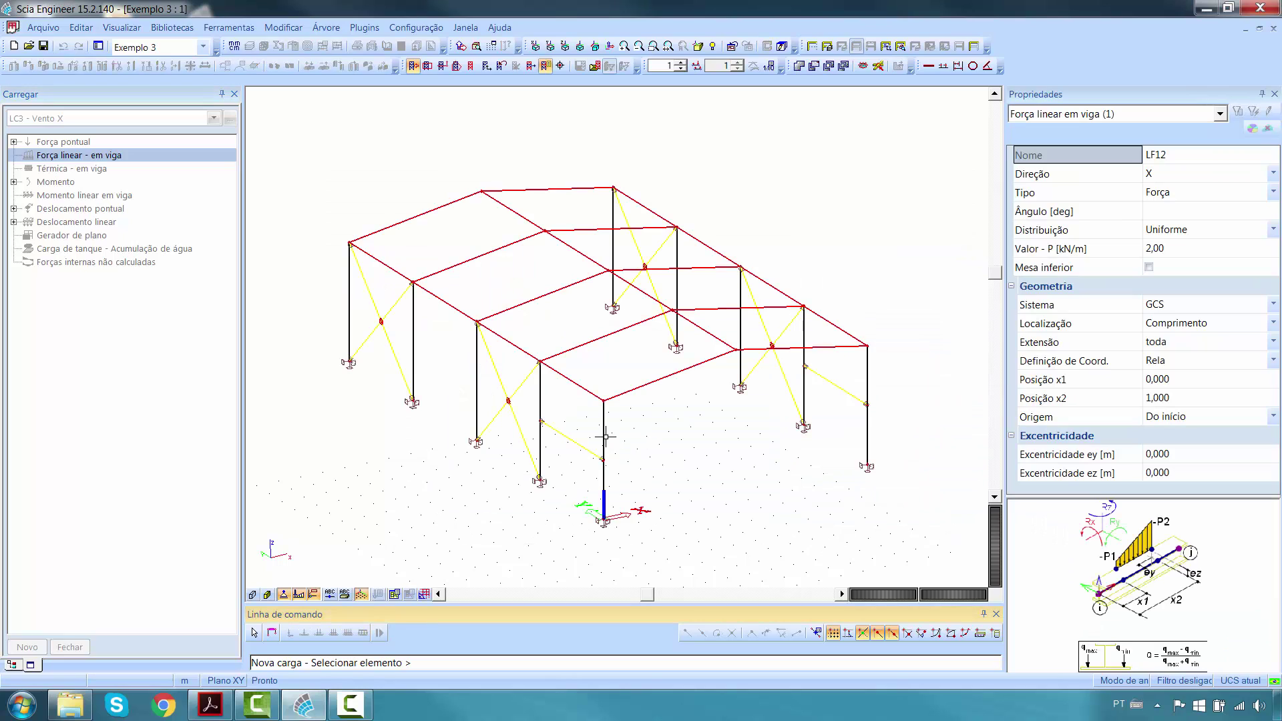
- Apply the 2 kN/m line force to all five columns along the eave at X = 0
left_click(542, 396)
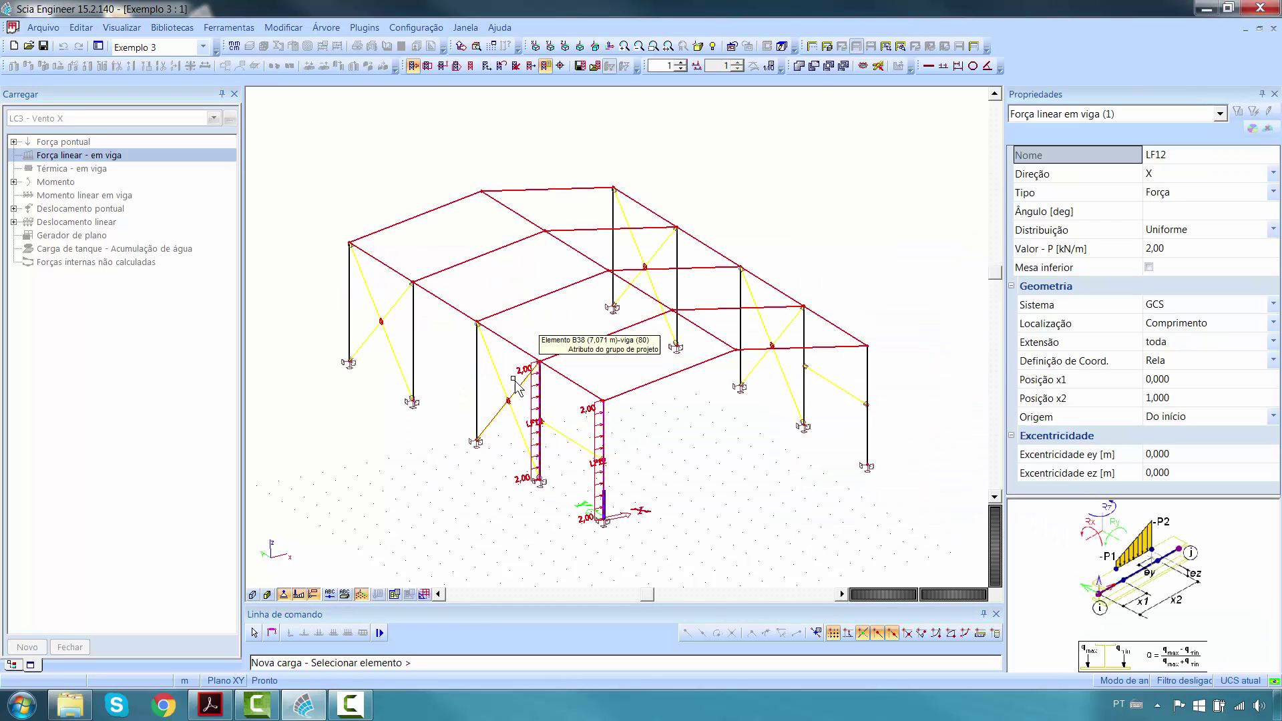
left_click(476, 377)
left_click(413, 325)
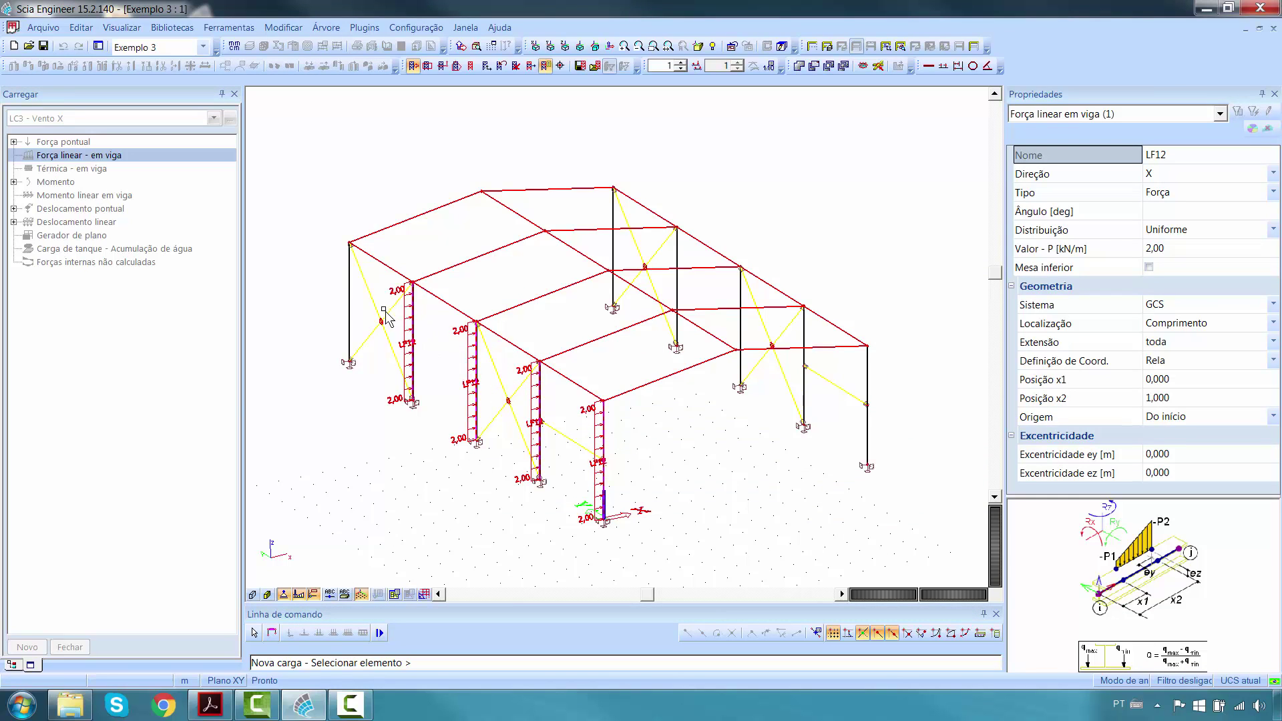
left_click(348, 300)
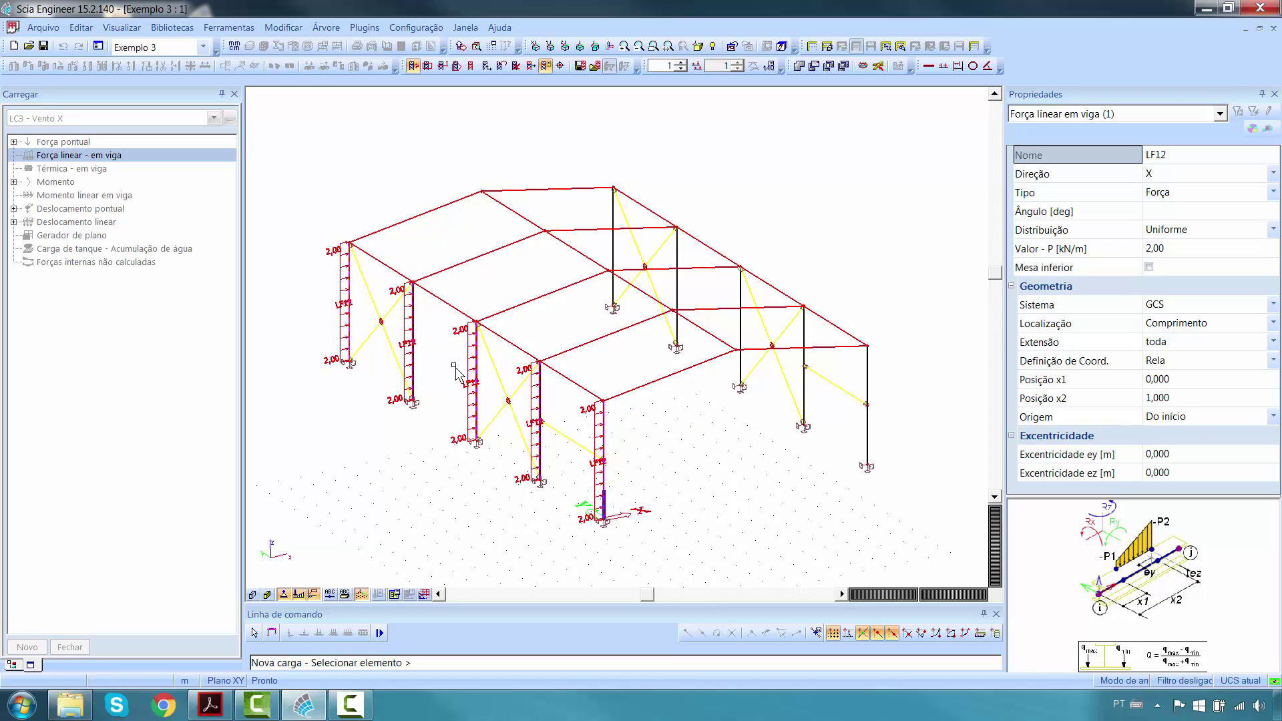
key("Escape")
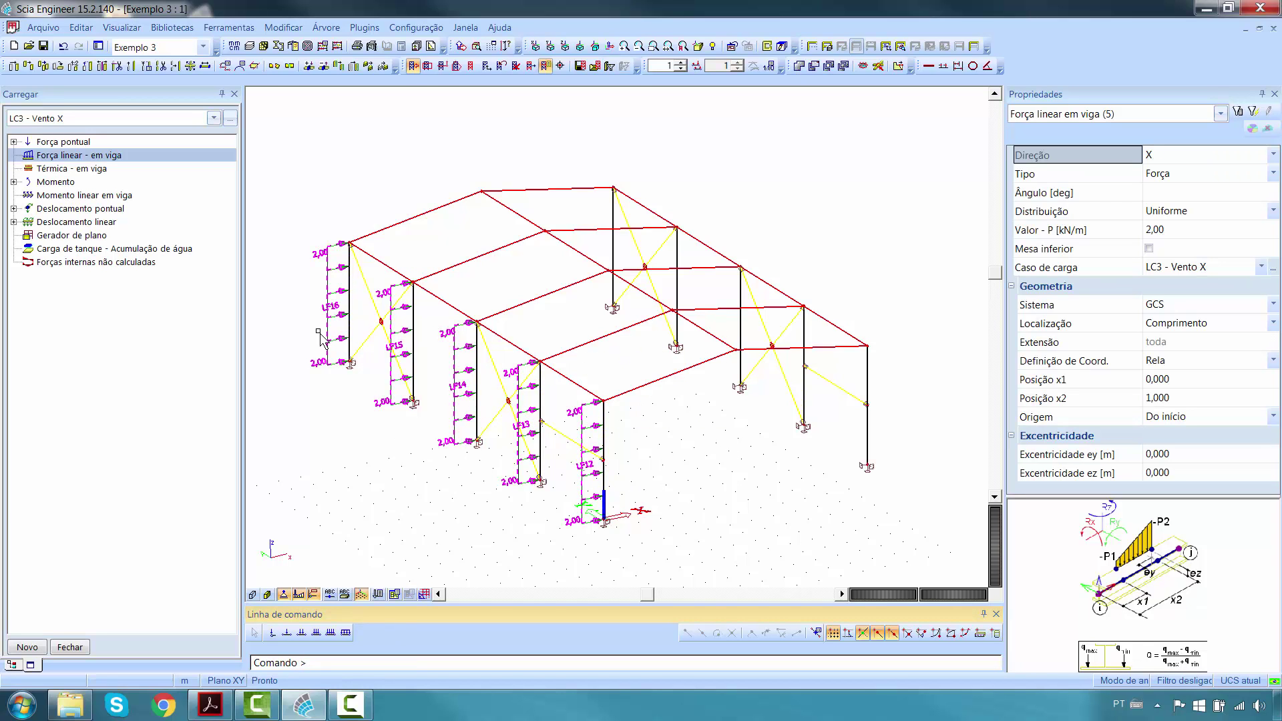
key("Escape")
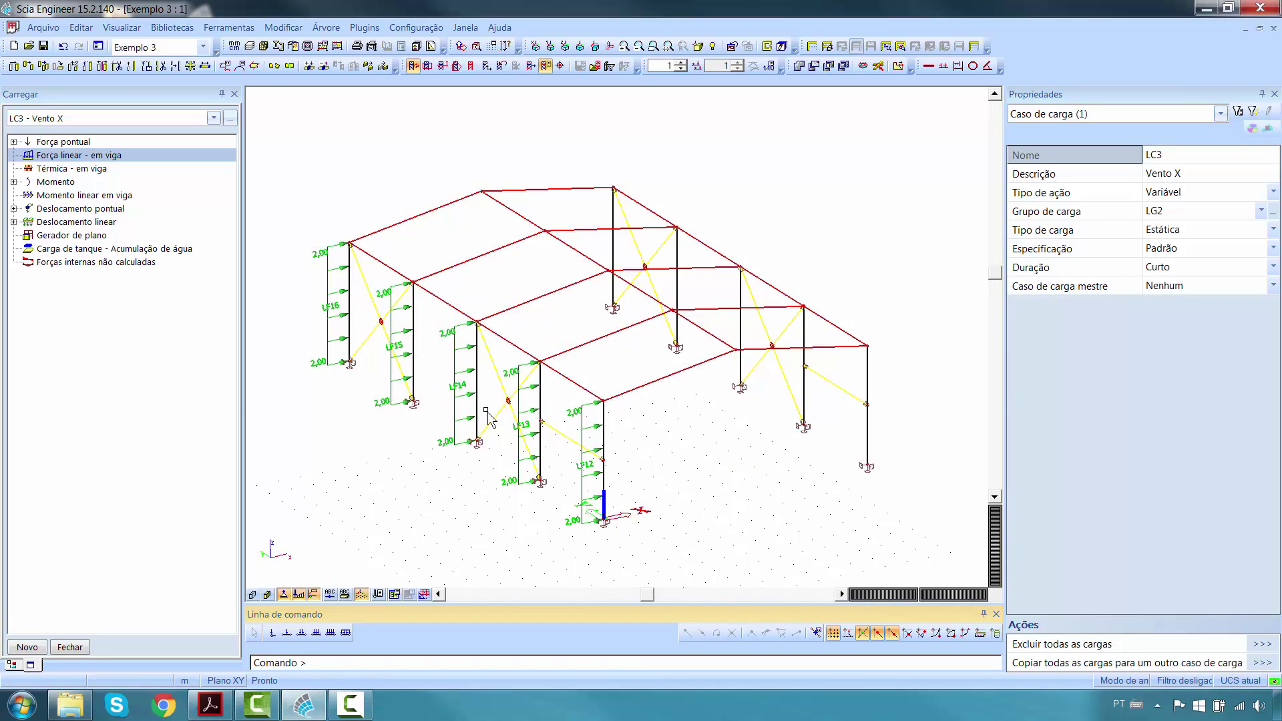
- Make LC4 - Vento -X the current load case and define a uniform beam line force of -2 kN/m in global X
left_click(154, 117)
left_click(54, 167)
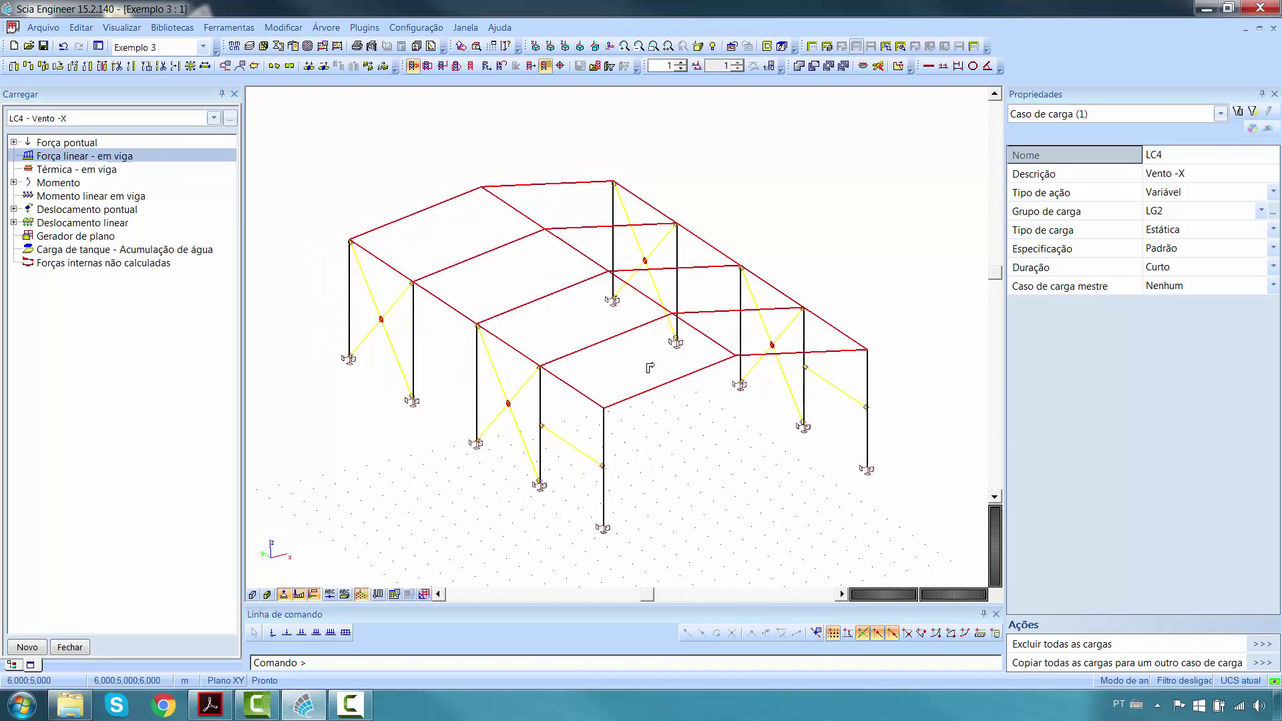
right_click_drag(648, 367, 584, 366, "ctrl")
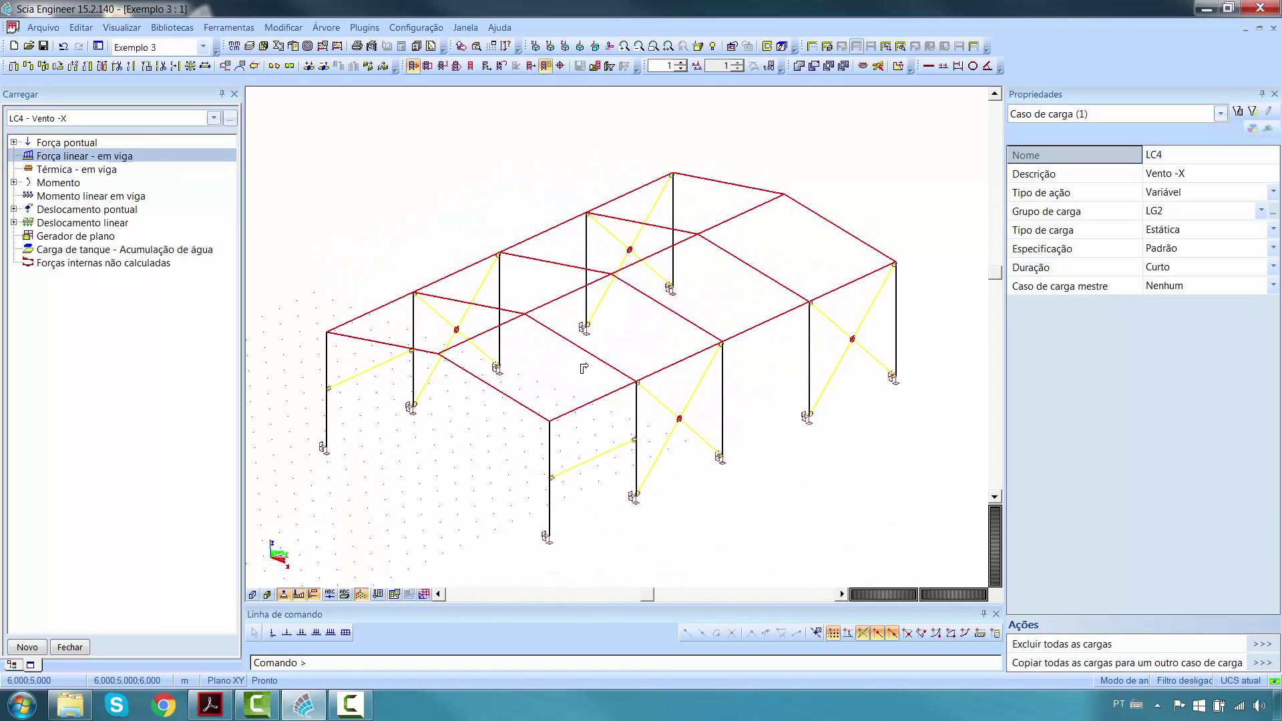
double_click(48, 158)
left_click(798, 299)
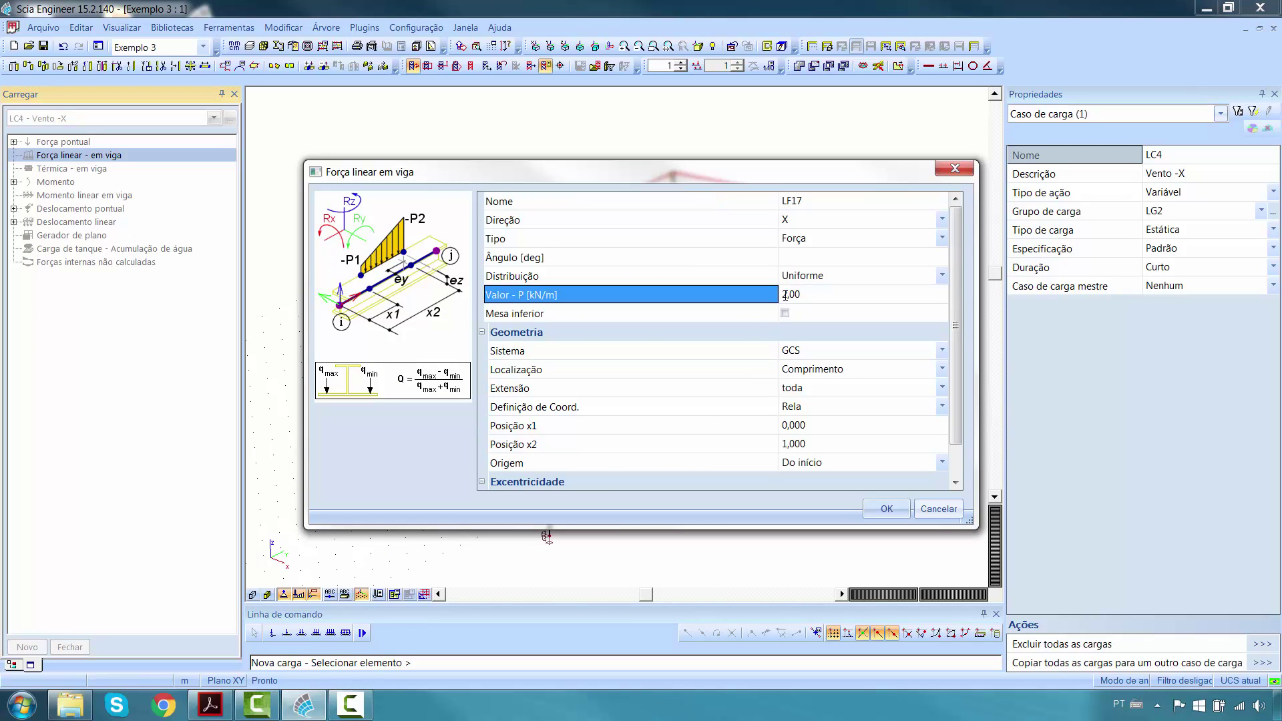
type("2")
left_click(889, 509)
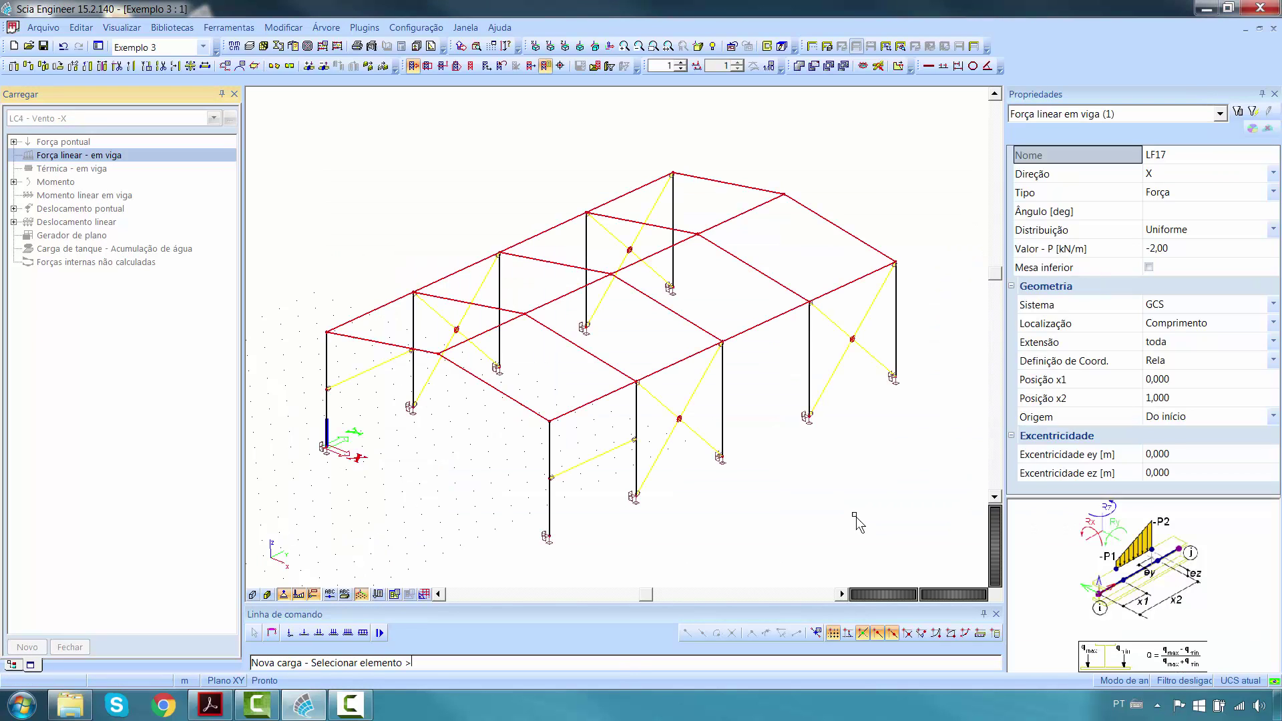
- Apply the -2 kN/m line force to all five columns along the eave opposite X = 0 and finish load input
left_click(527, 440)
left_click(627, 409)
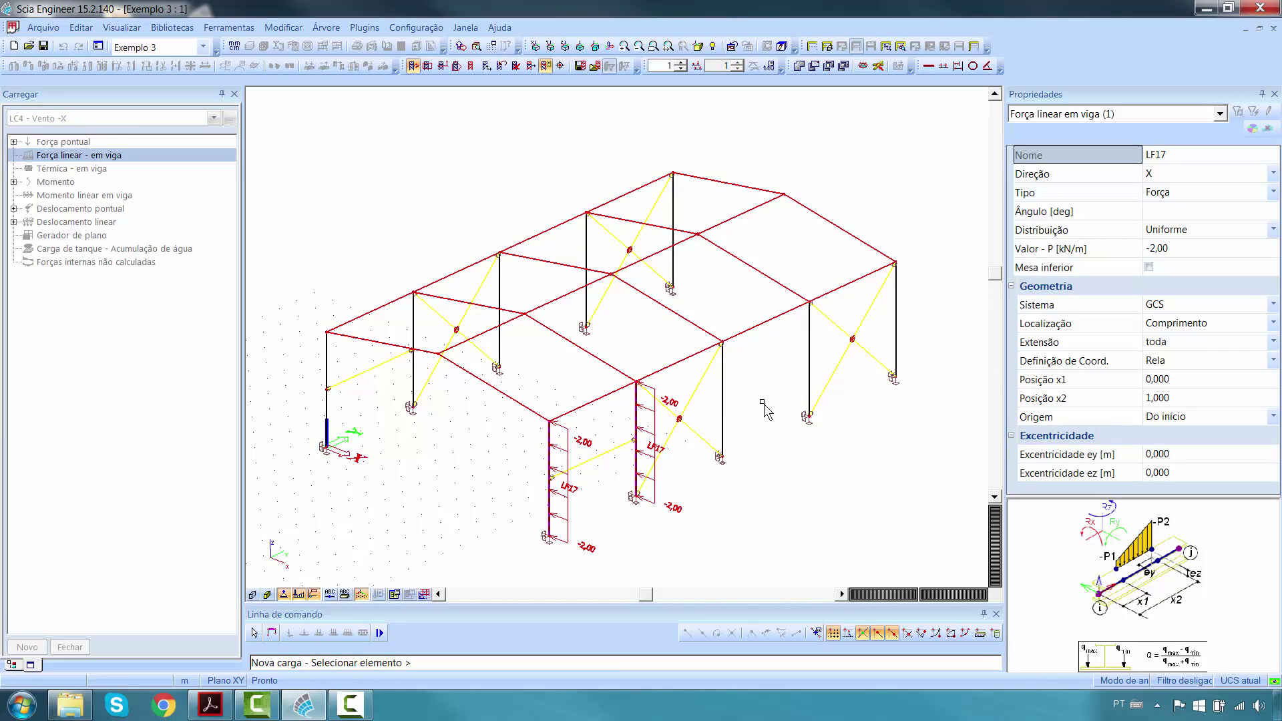
left_click(718, 387)
left_click(813, 332)
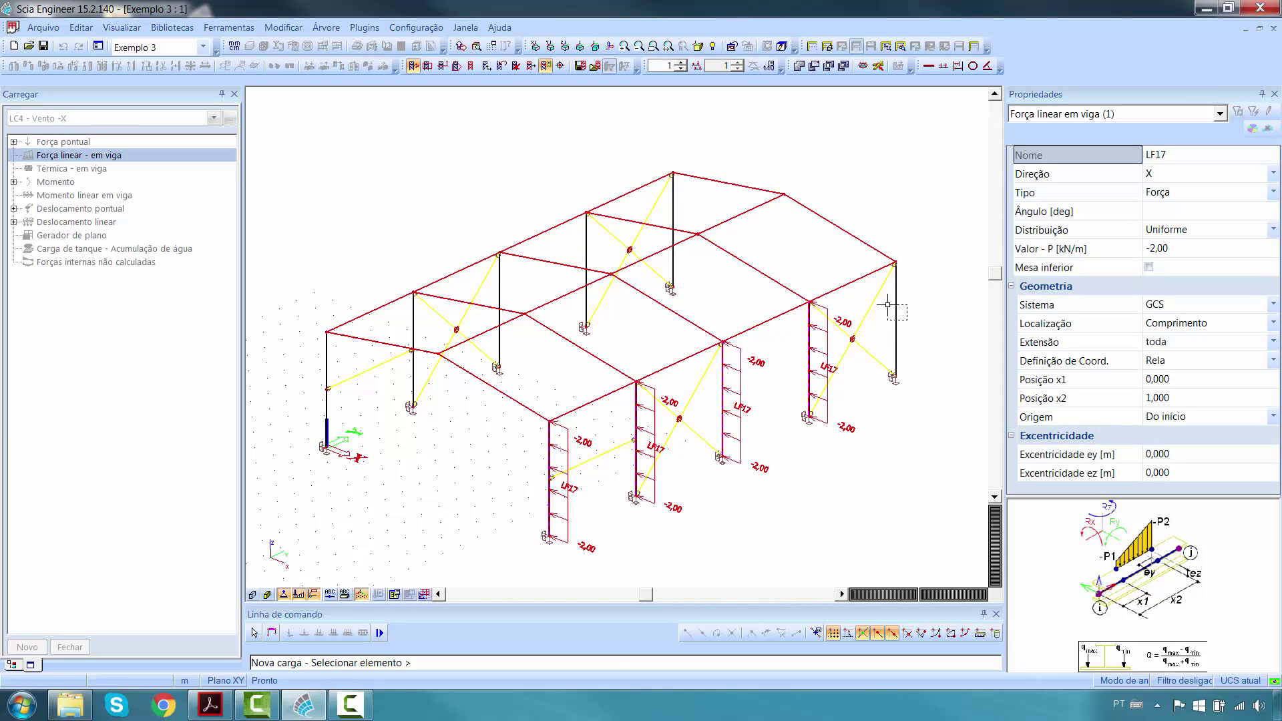
left_click(890, 306)
key("Escape")
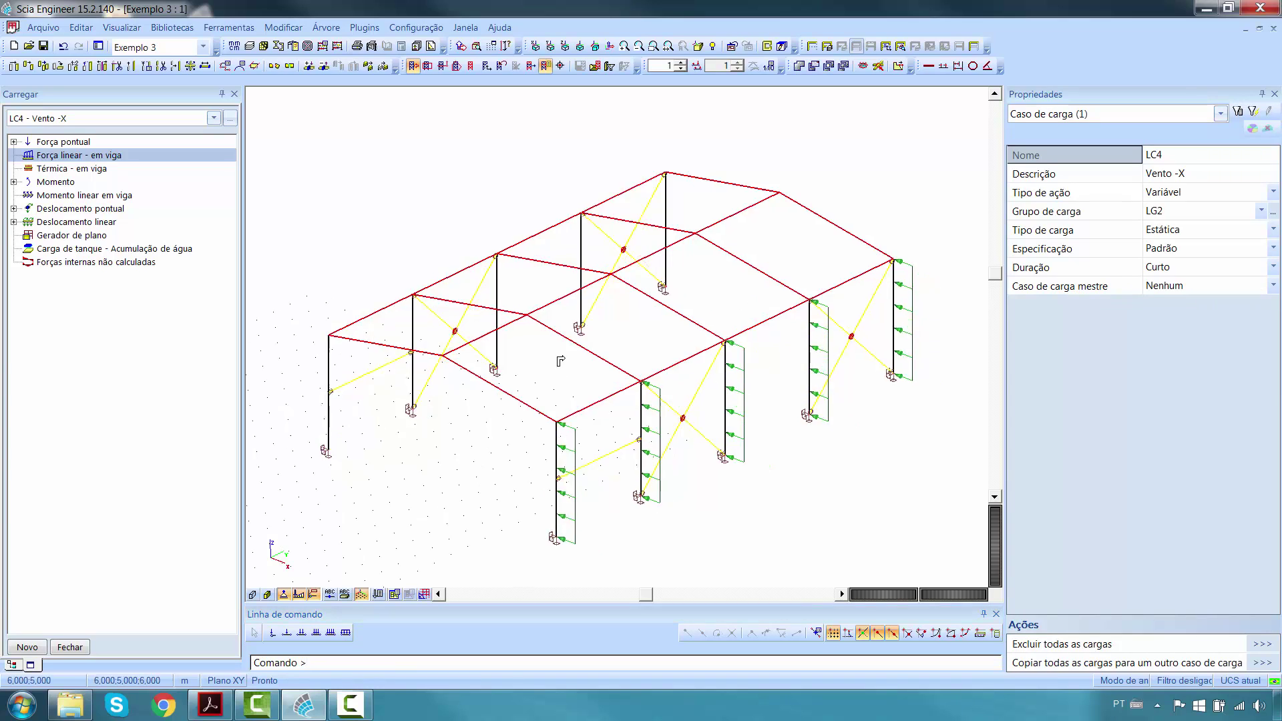
right_click_drag(561, 361, 591, 300, "ctrl")
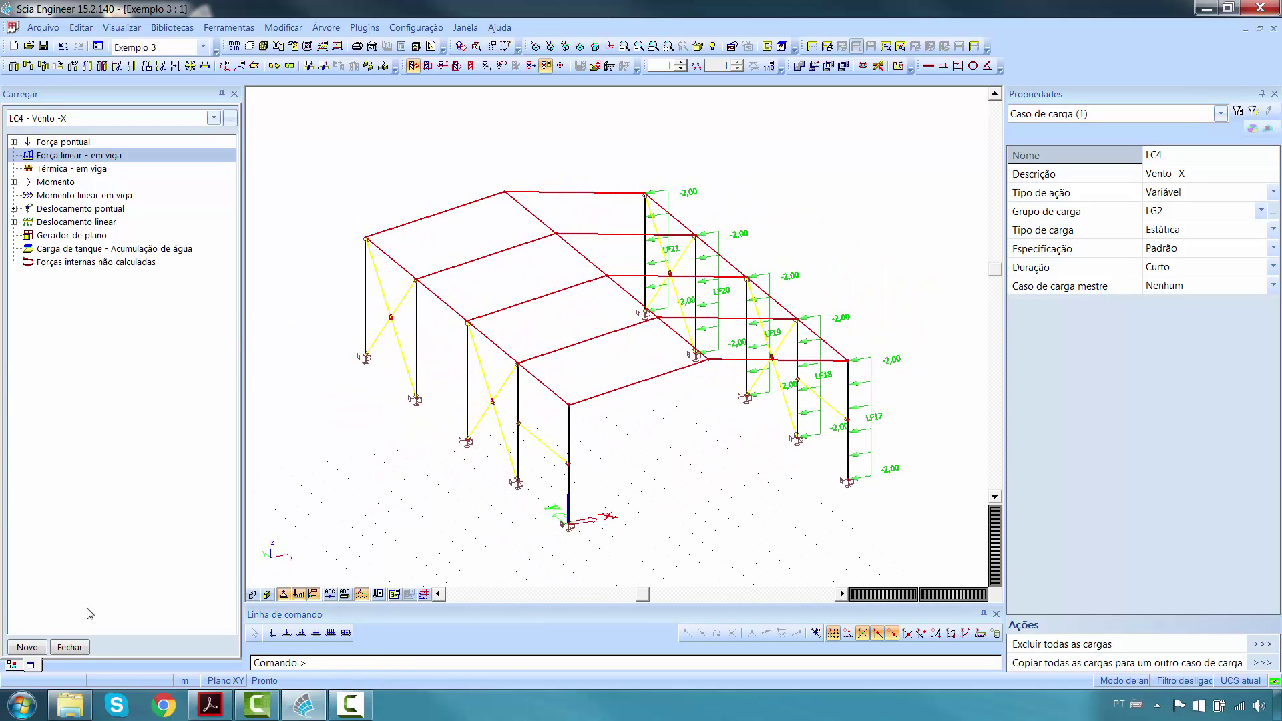
left_click(69, 647)
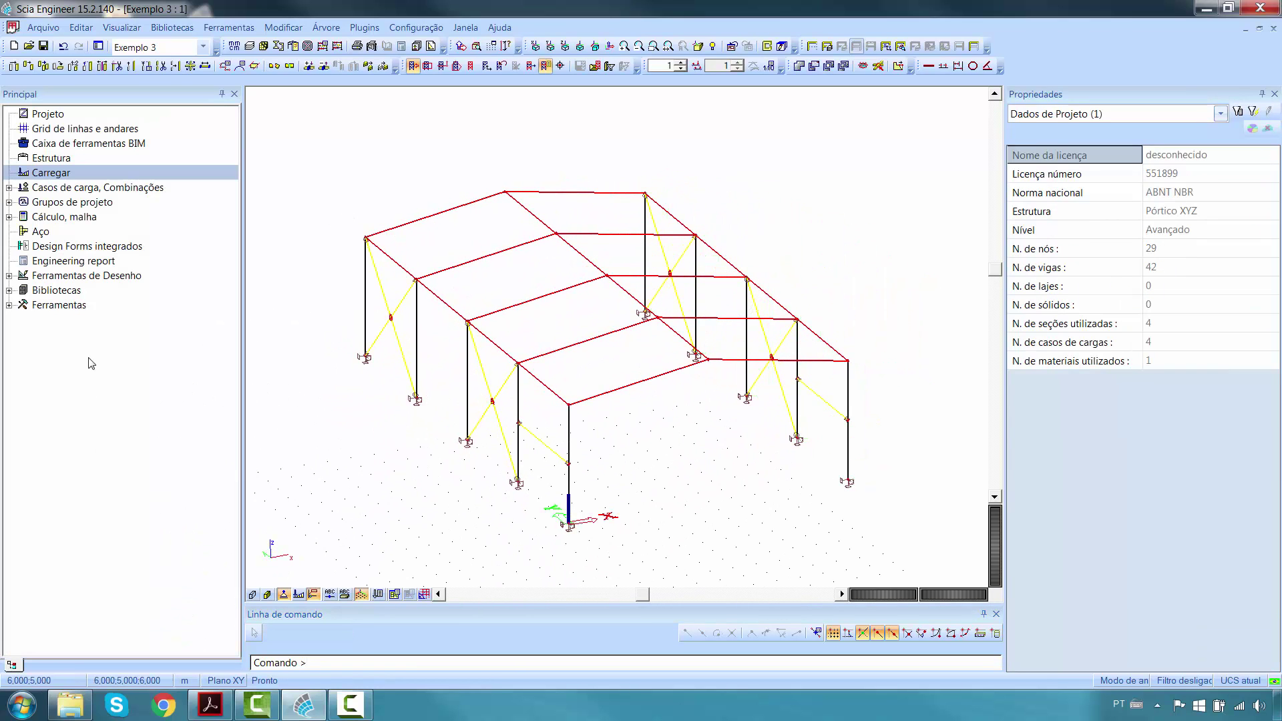
- Create a load combination named ELU of type Envoltória - última containing all four load cases
left_click(9, 188)
double_click(77, 231)
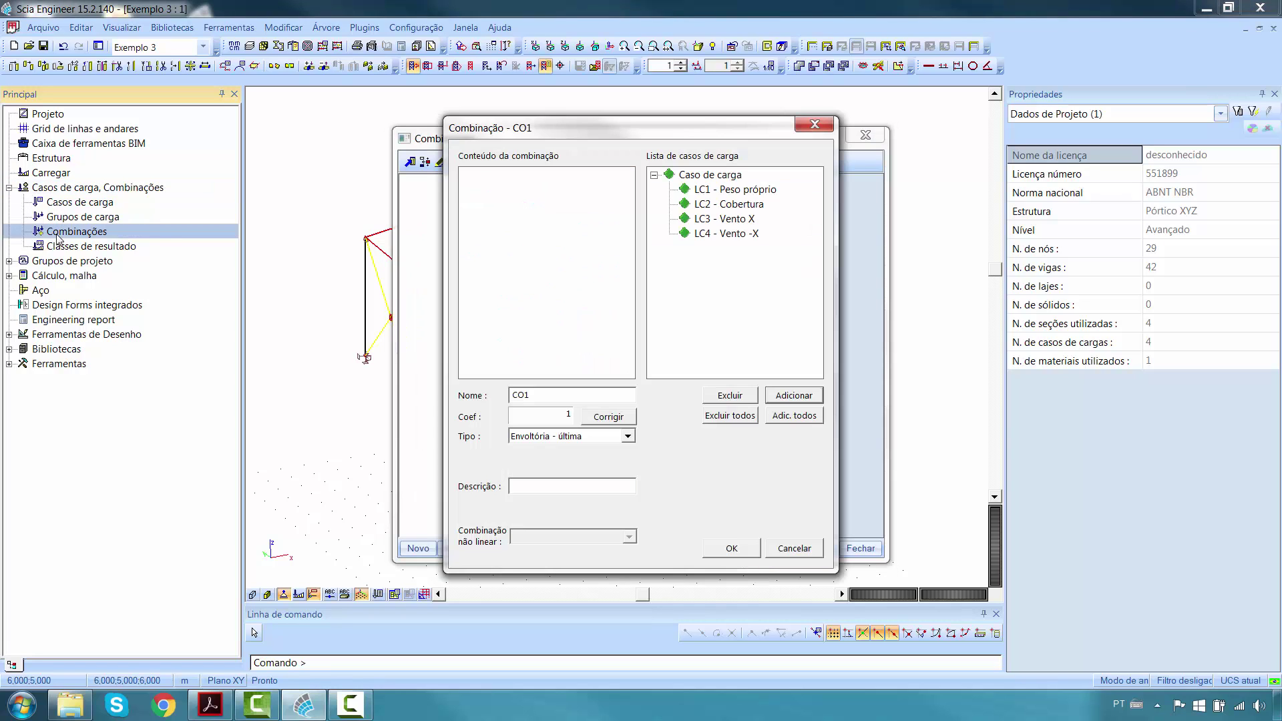
left_click(627, 436)
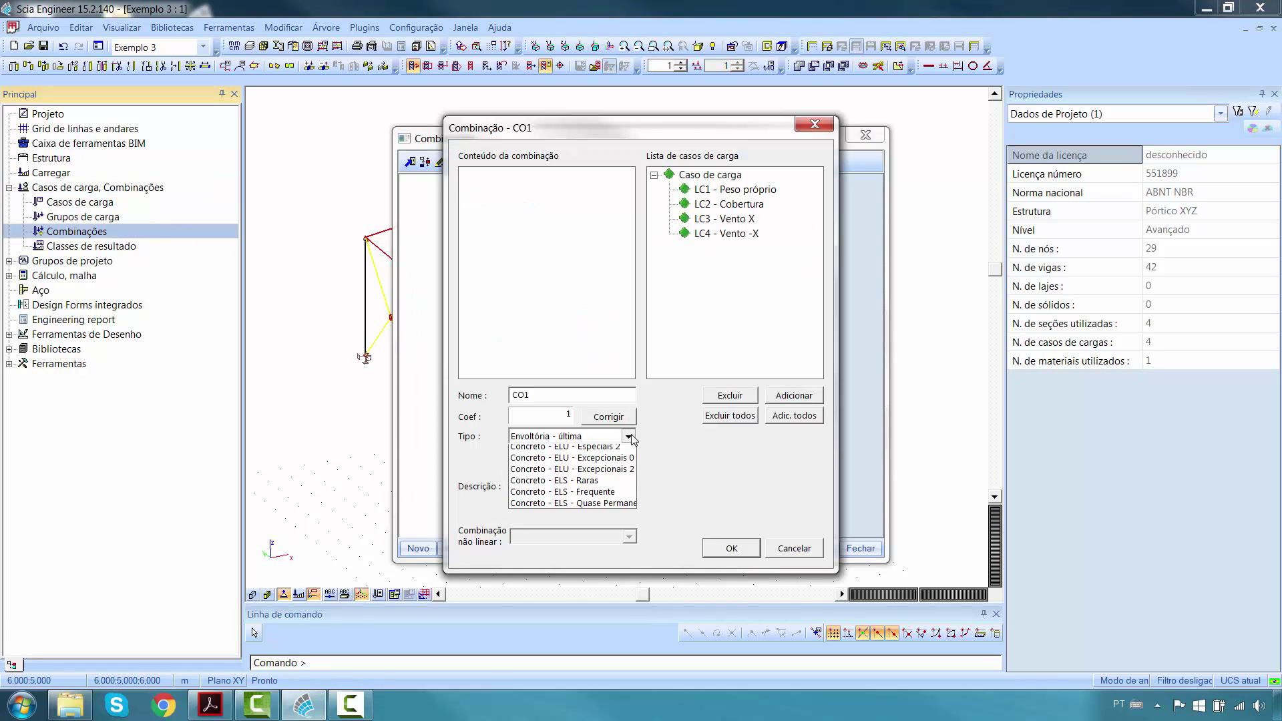
left_click(628, 437)
left_click_drag(533, 393, 488, 394)
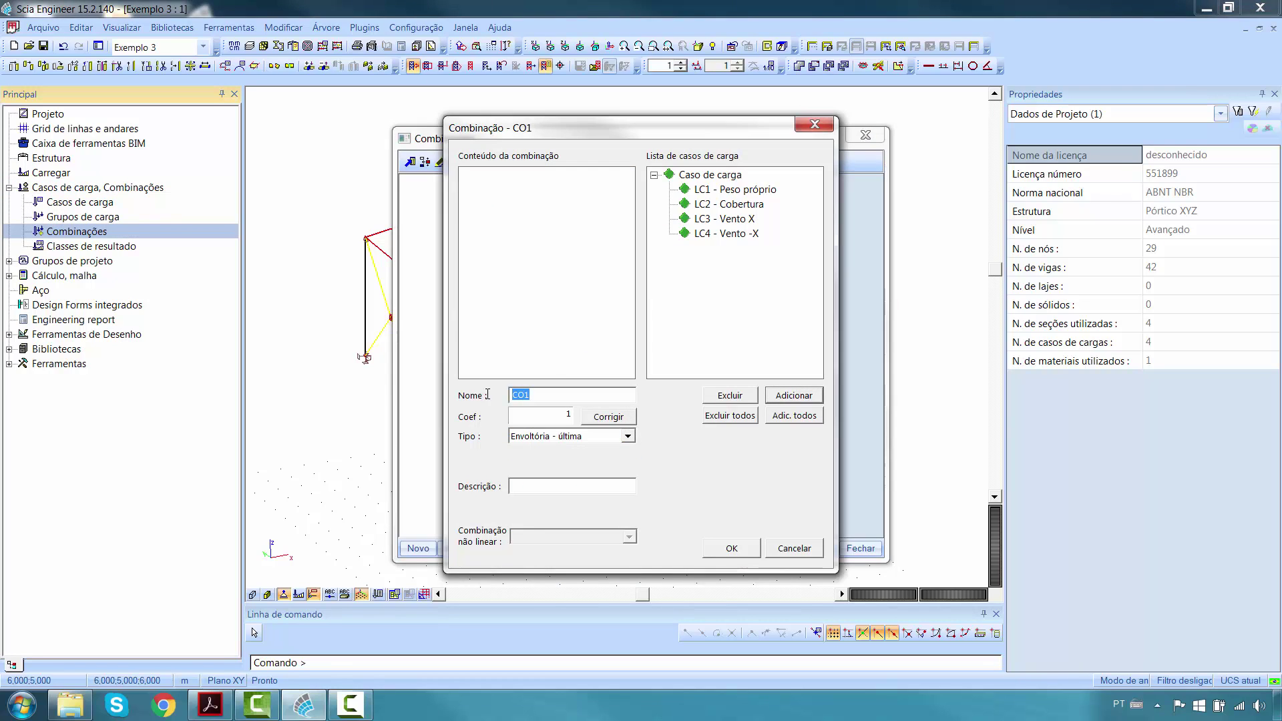
type("ELU")
left_click(798, 415)
left_click(754, 549)
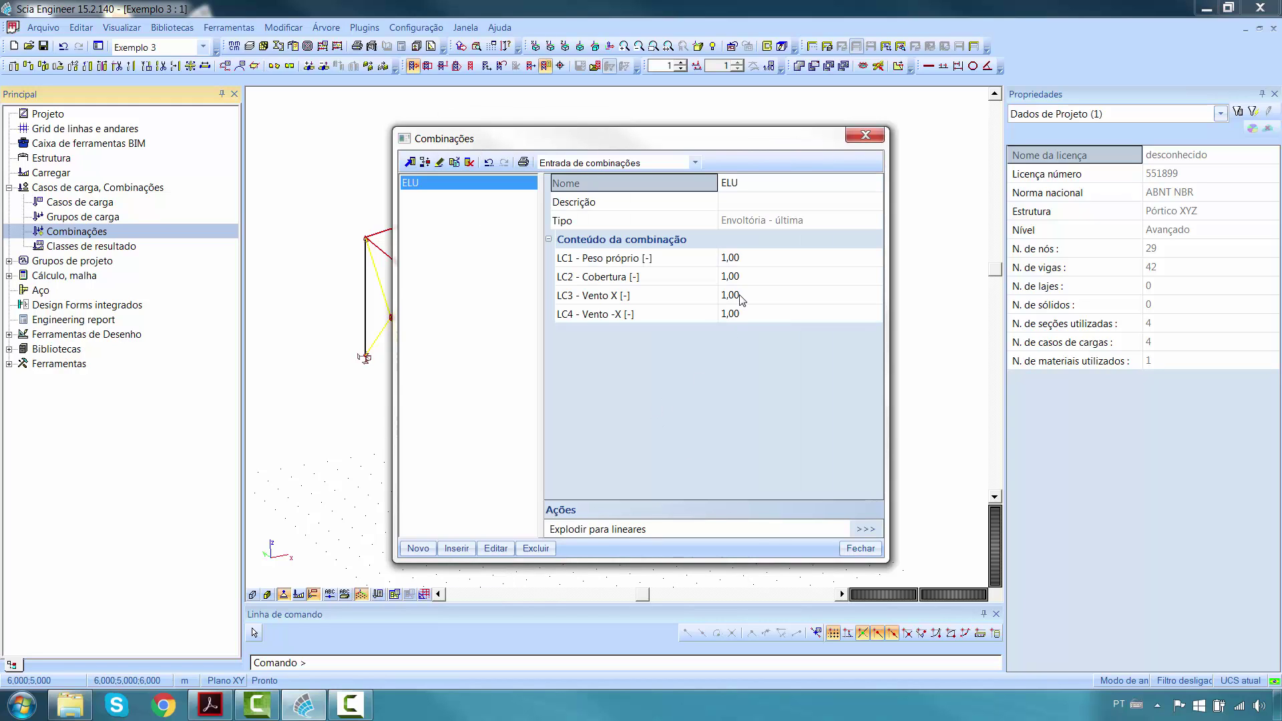
- Set the ELU coefficients to 1,25 for LC1 and LC2 and 1,4 for LC3 and LC4
left_click(755, 263)
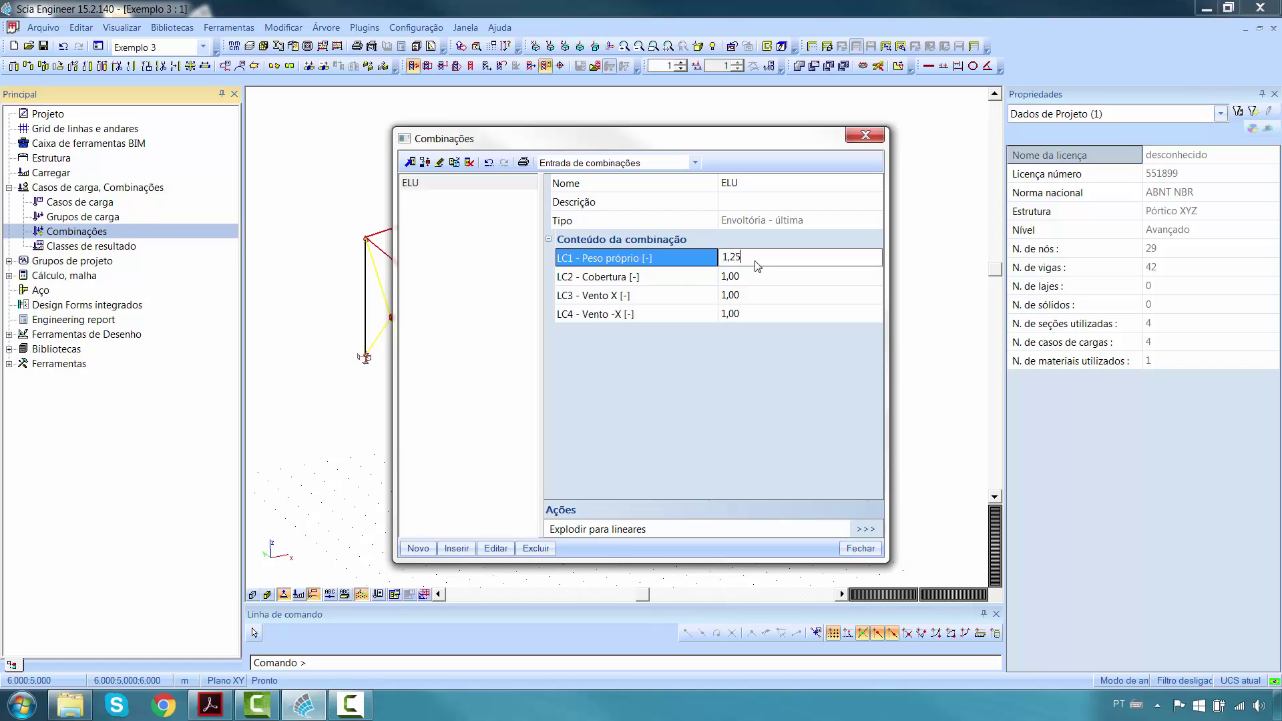
key("Return")
left_click(779, 277)
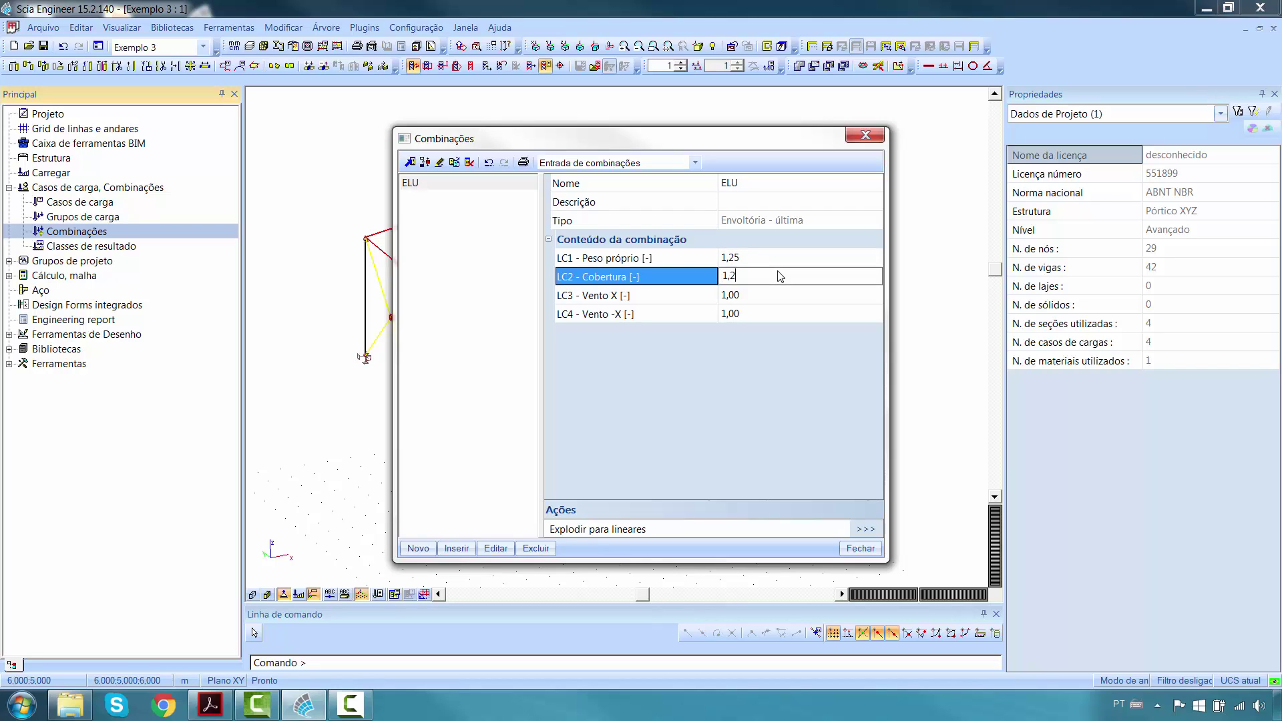
key("Return")
left_click(776, 294)
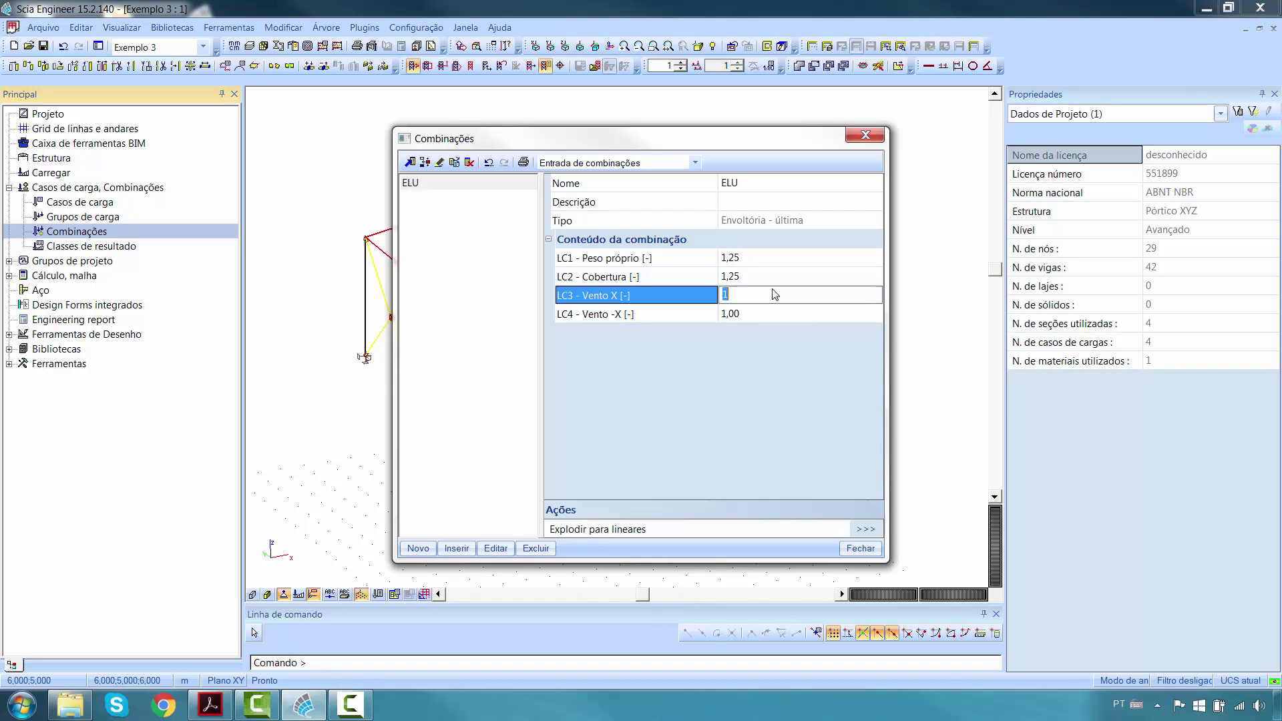
key("Return")
left_click(763, 321)
type(",4")
key("Return")
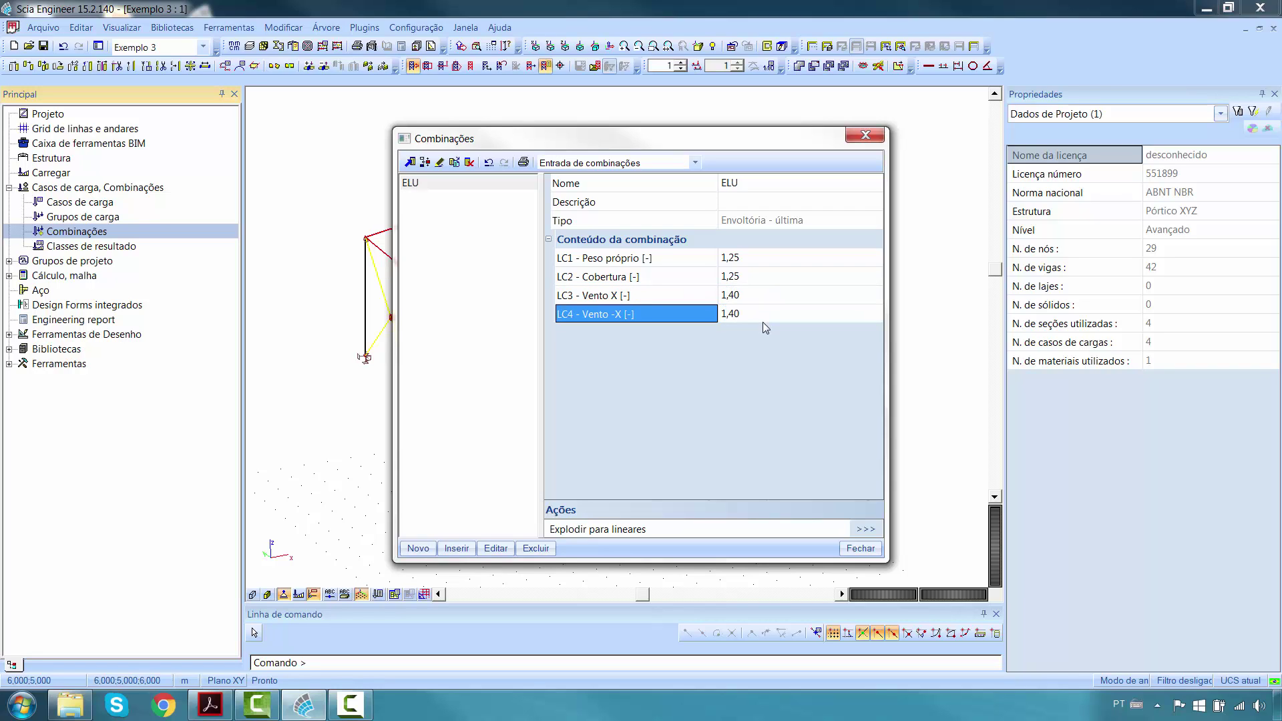
- Create a combination named ELS of type Envoltória - serviço with all four load case coefficients set to 1
left_click(419, 548)
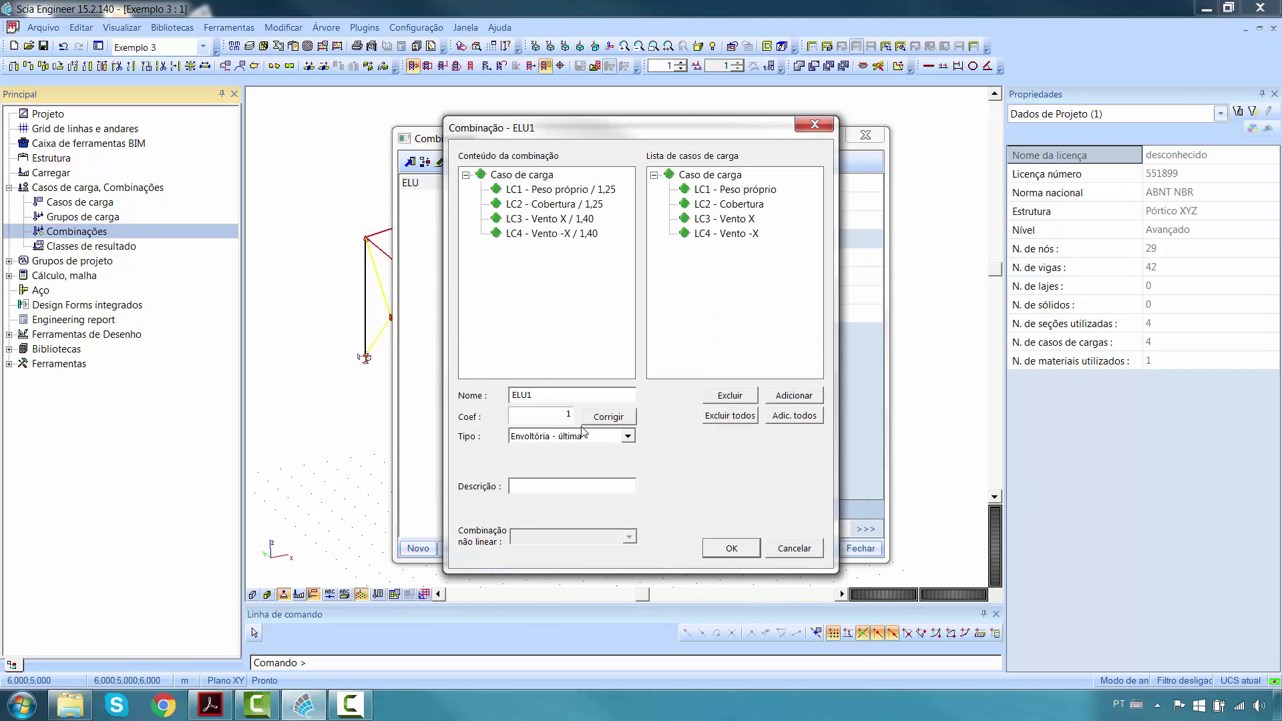
left_click(568, 434)
left_click(559, 460)
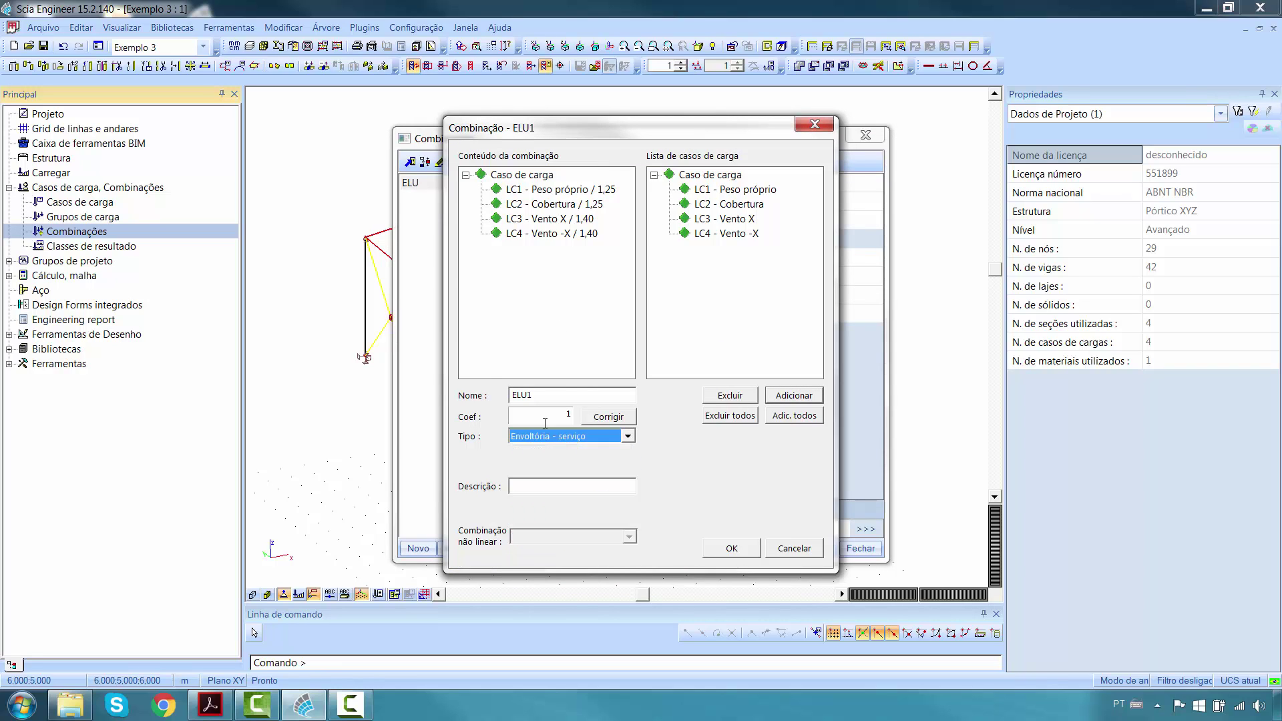
left_click_drag(538, 394, 488, 388)
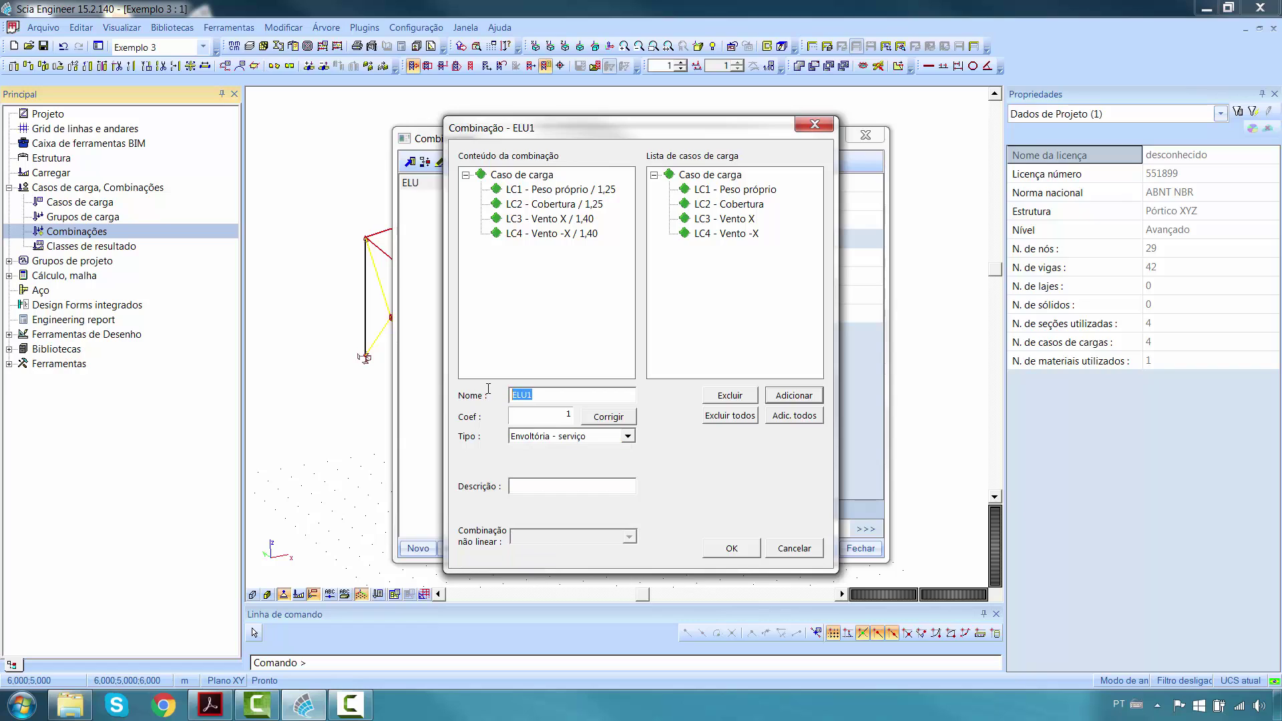
type("EL")
left_click_drag(598, 256, 543, 195)
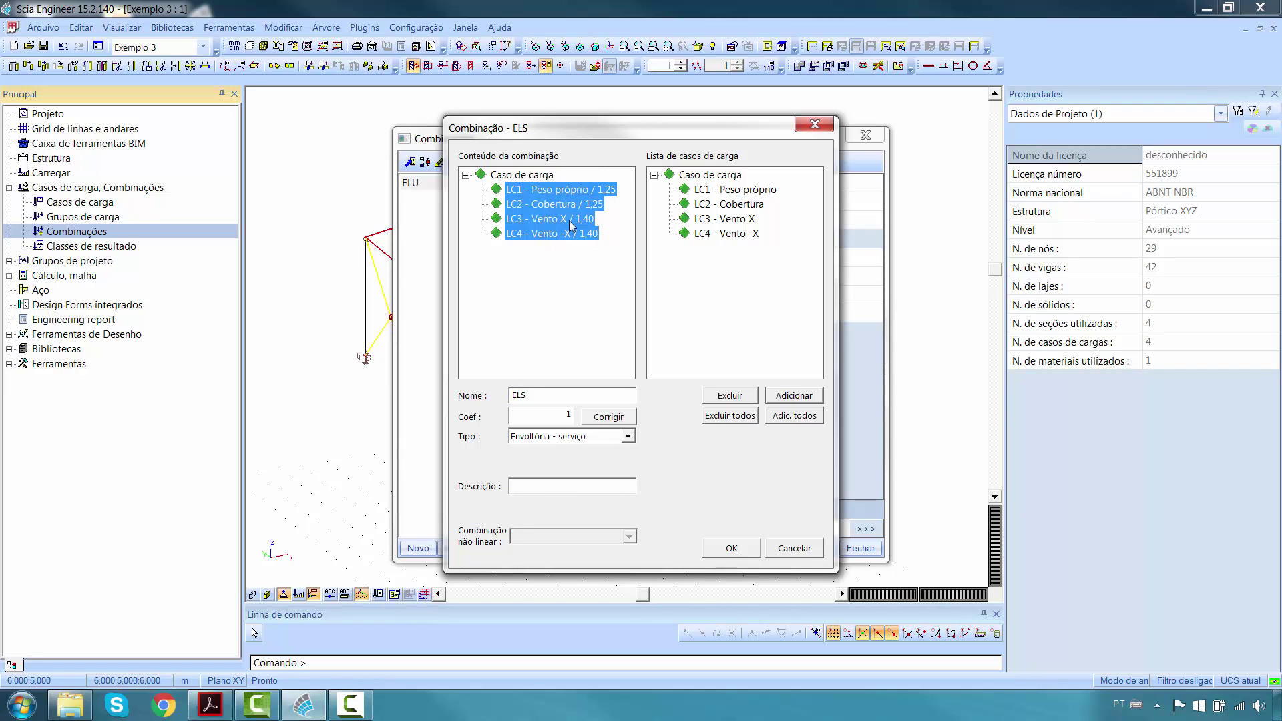
left_click(598, 421)
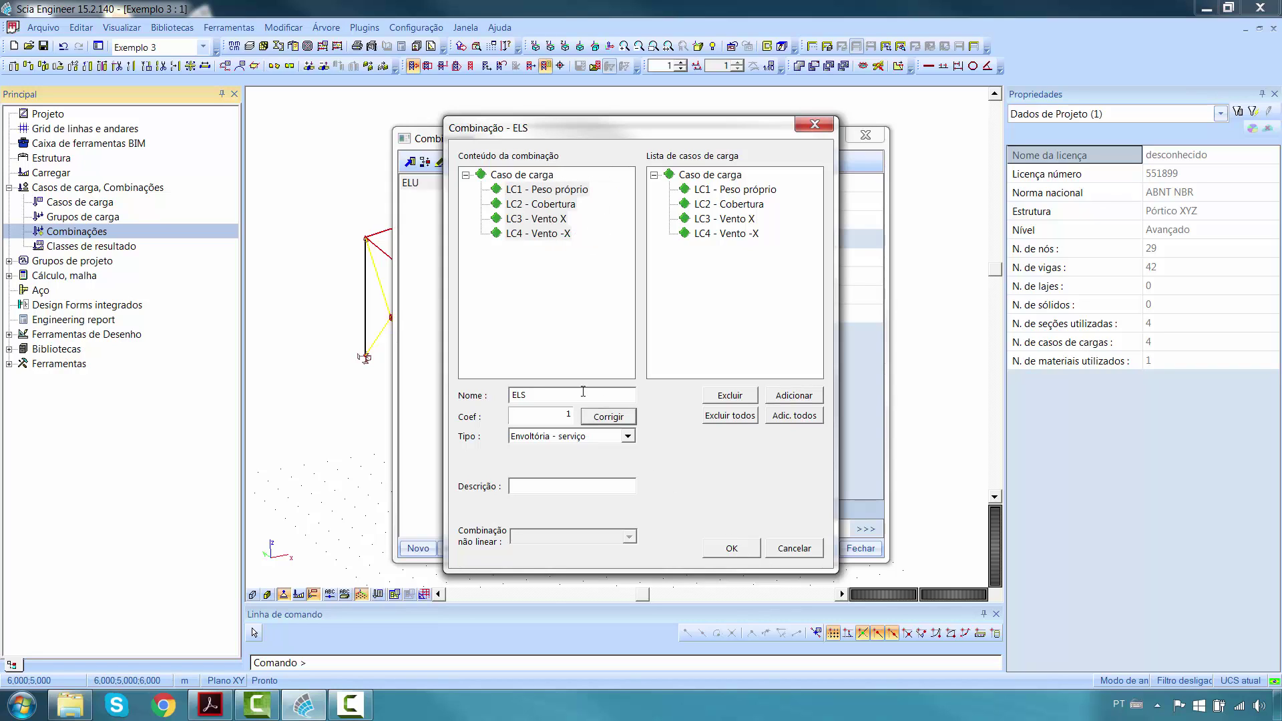
left_click(734, 550)
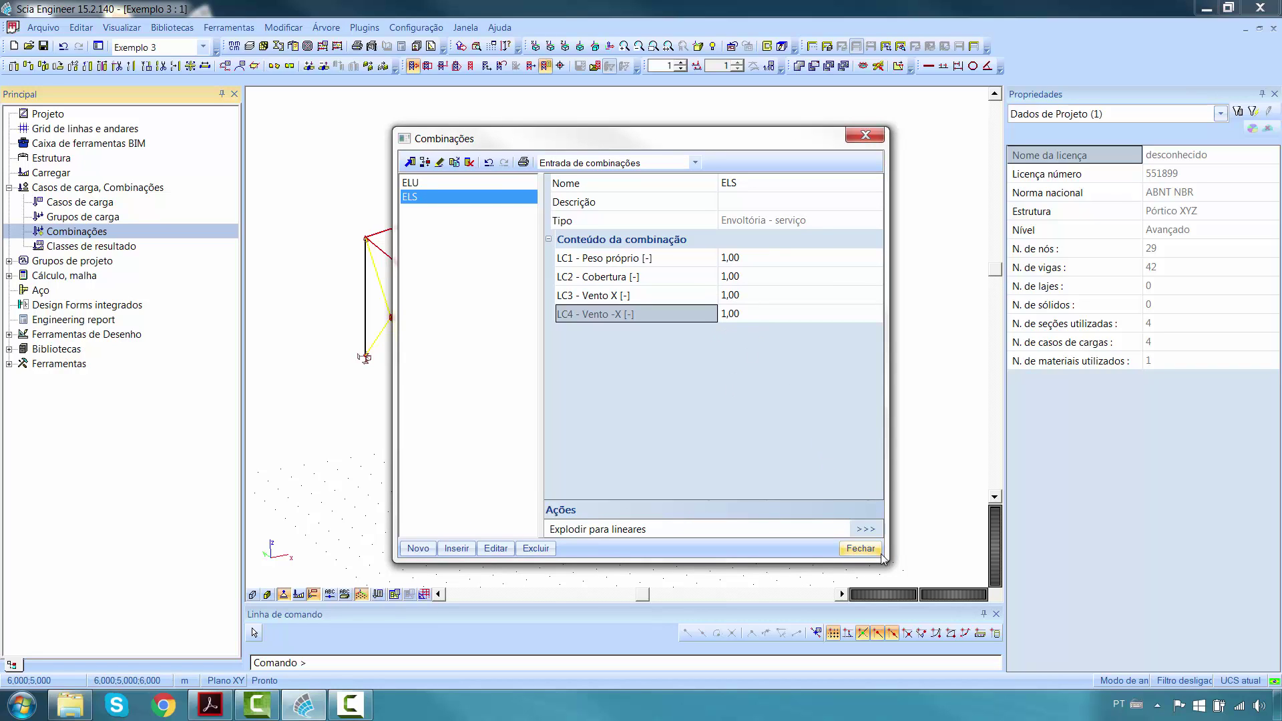
left_click(861, 548)
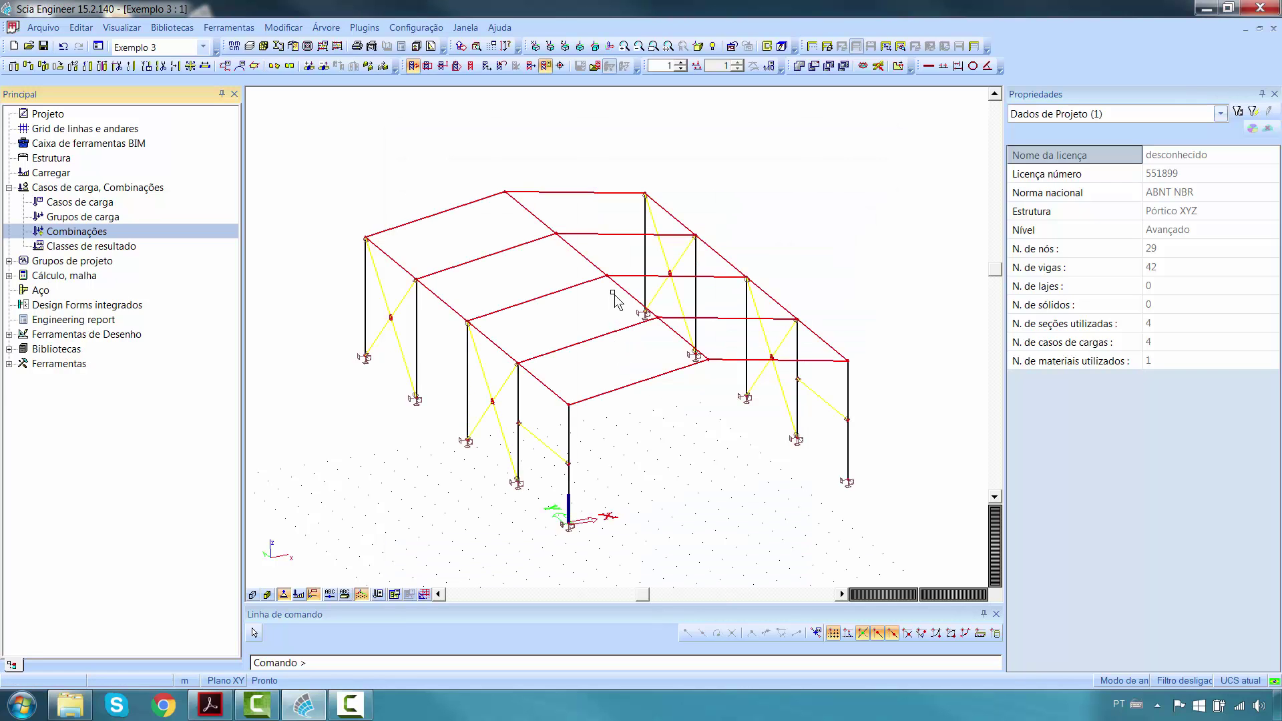
- Connect all structural entities of the model using the default connection settings
right_click_drag(630, 295, 622, 352, "ctrl")
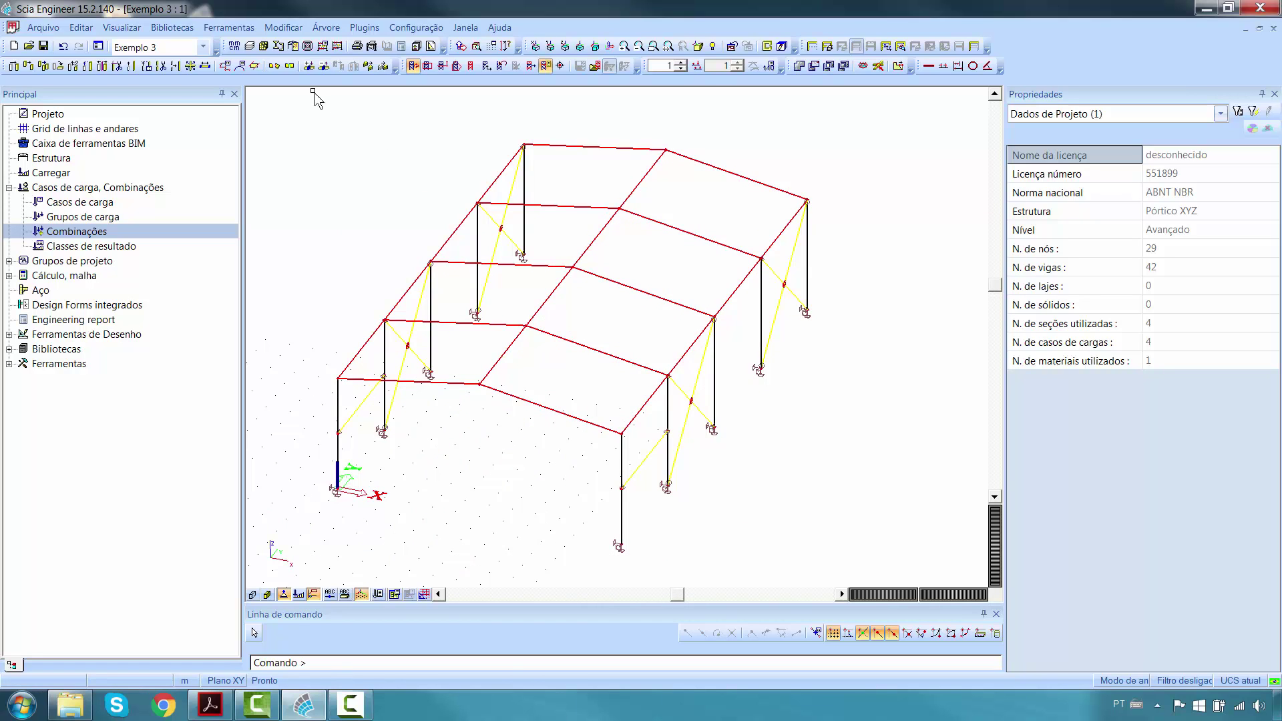
left_click(309, 65)
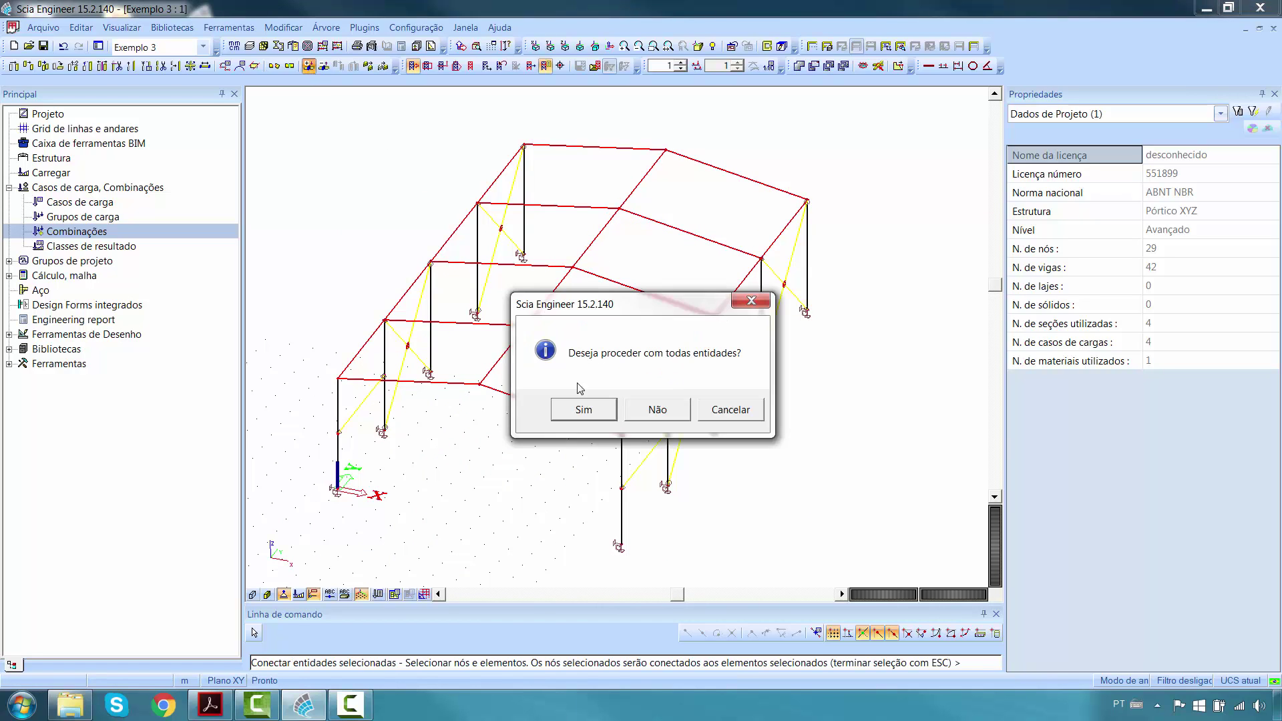
left_click(583, 409)
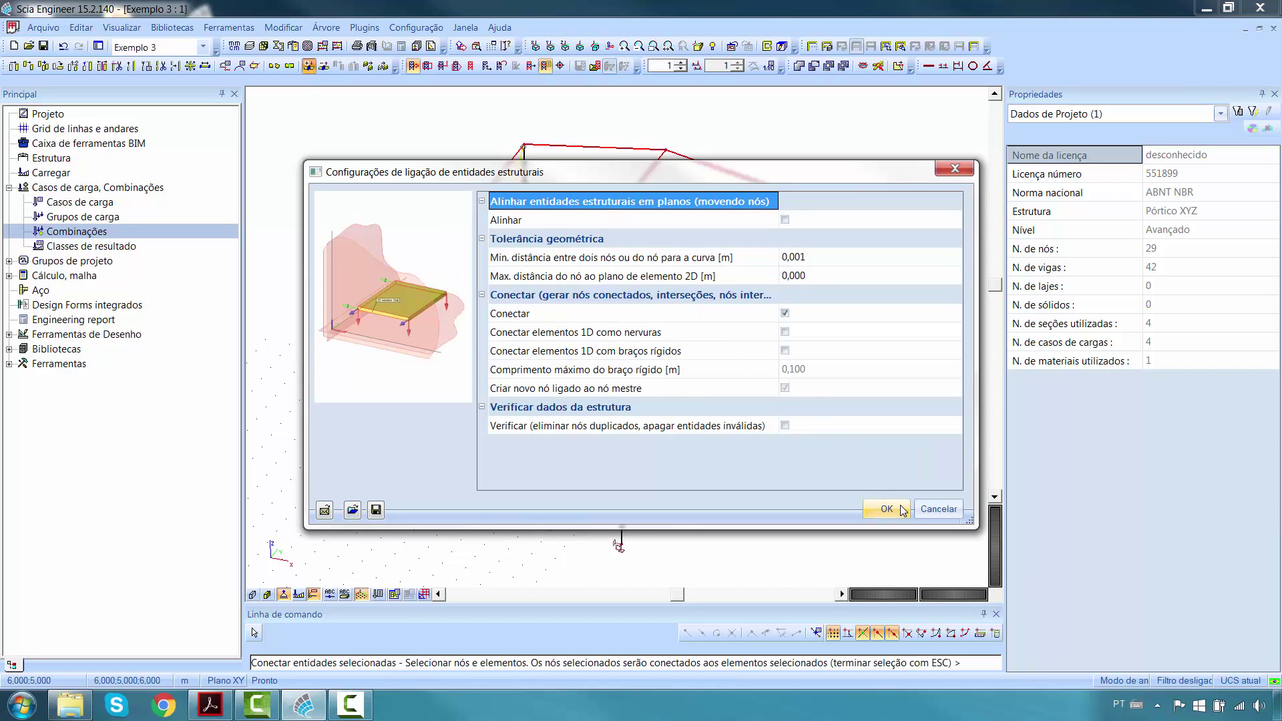
left_click(887, 509)
left_click(749, 403)
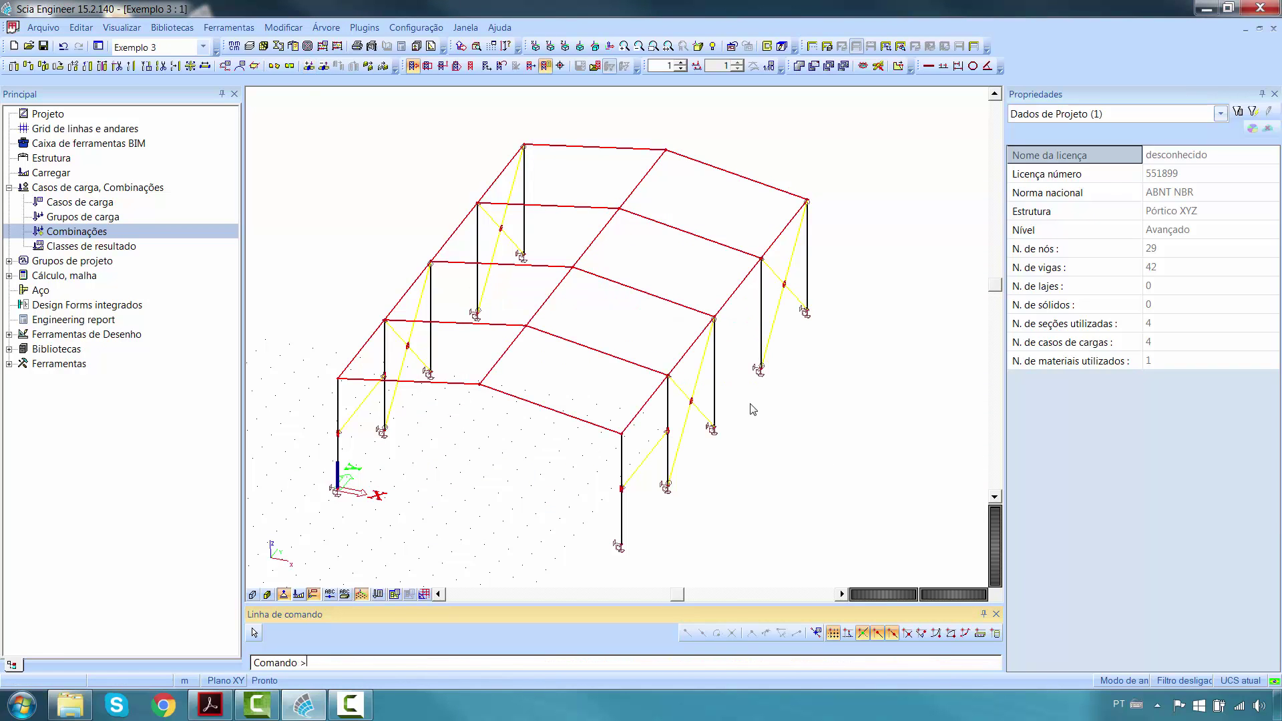
- Run the linear calculation of the structure and close the analysis summary
left_click(322, 46)
left_click(578, 519)
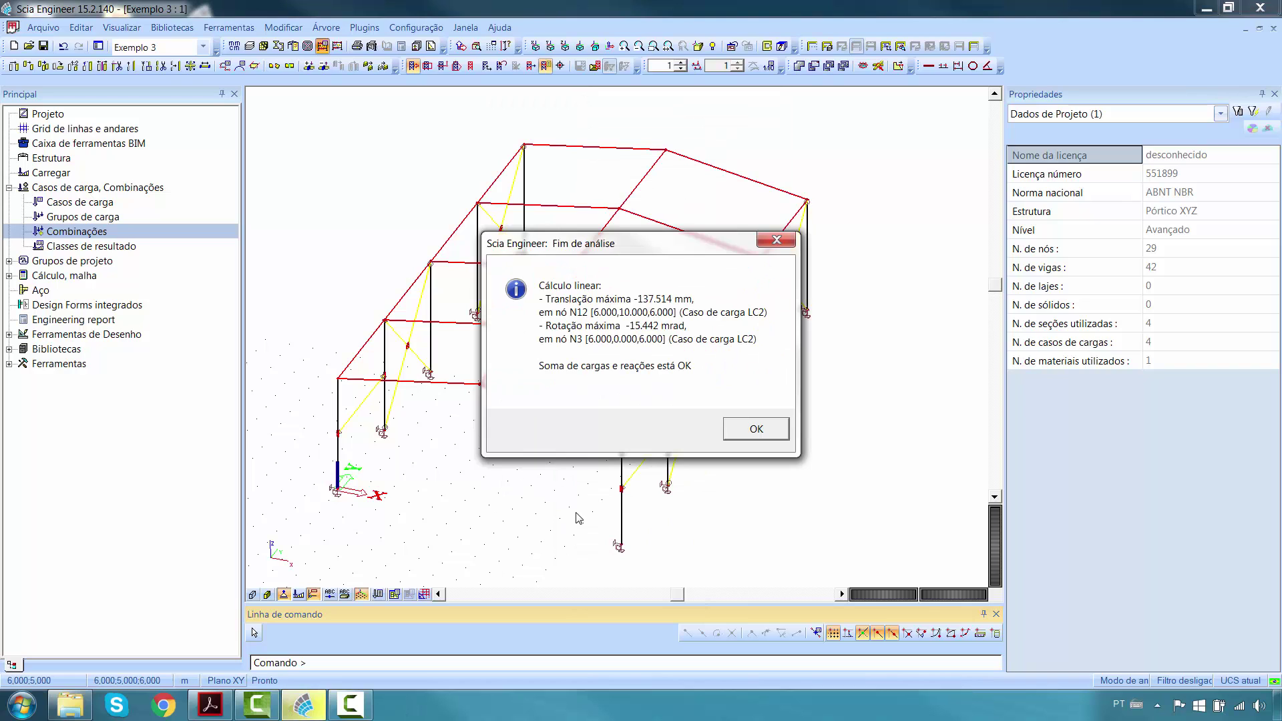
left_click(757, 429)
- Examine the yy and zz buckling restraints of corner column B4 in the graphical system-length input and its buckling data
right_click_drag(707, 455, 624, 426, "ctrl")
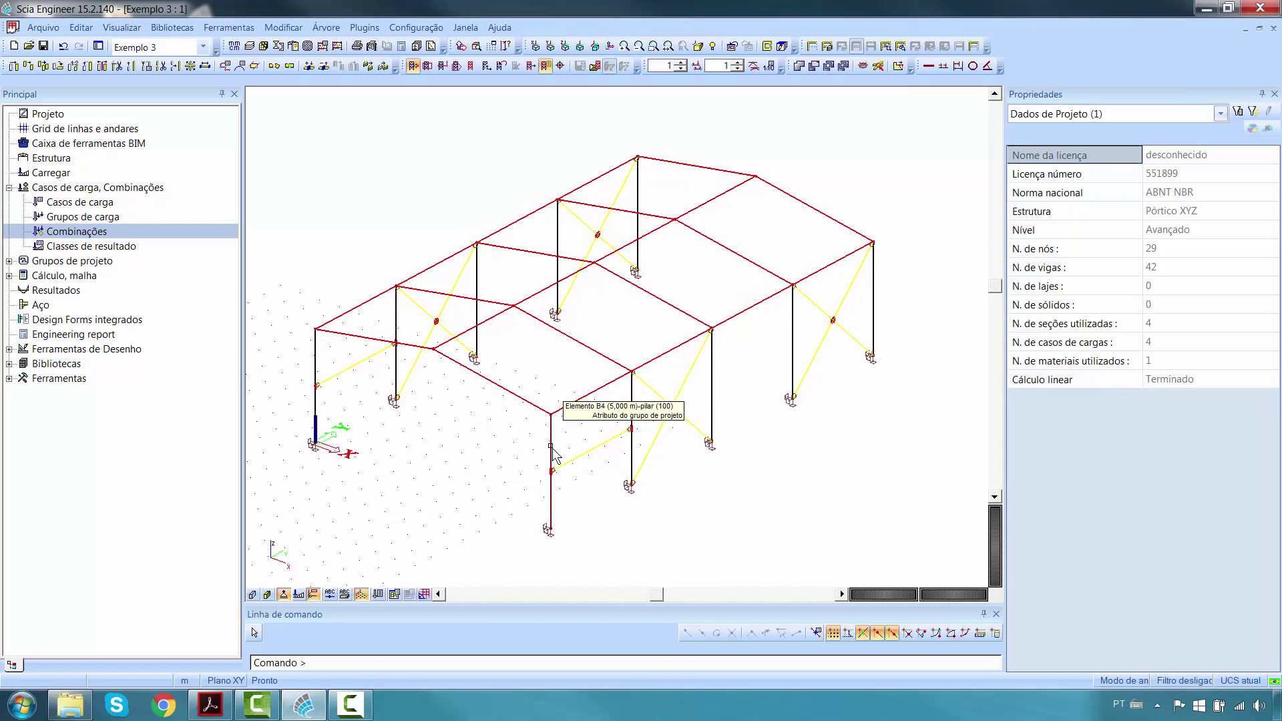
scroll(566, 488, "up", 4)
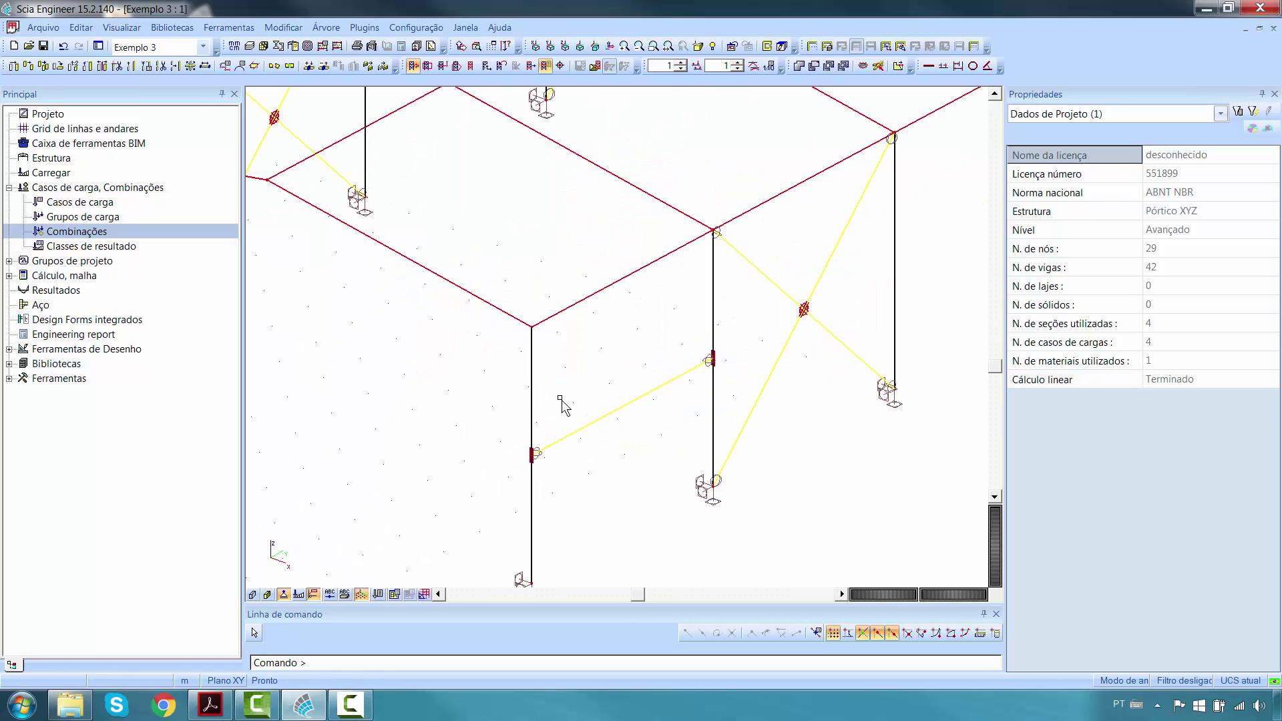
left_click(500, 371)
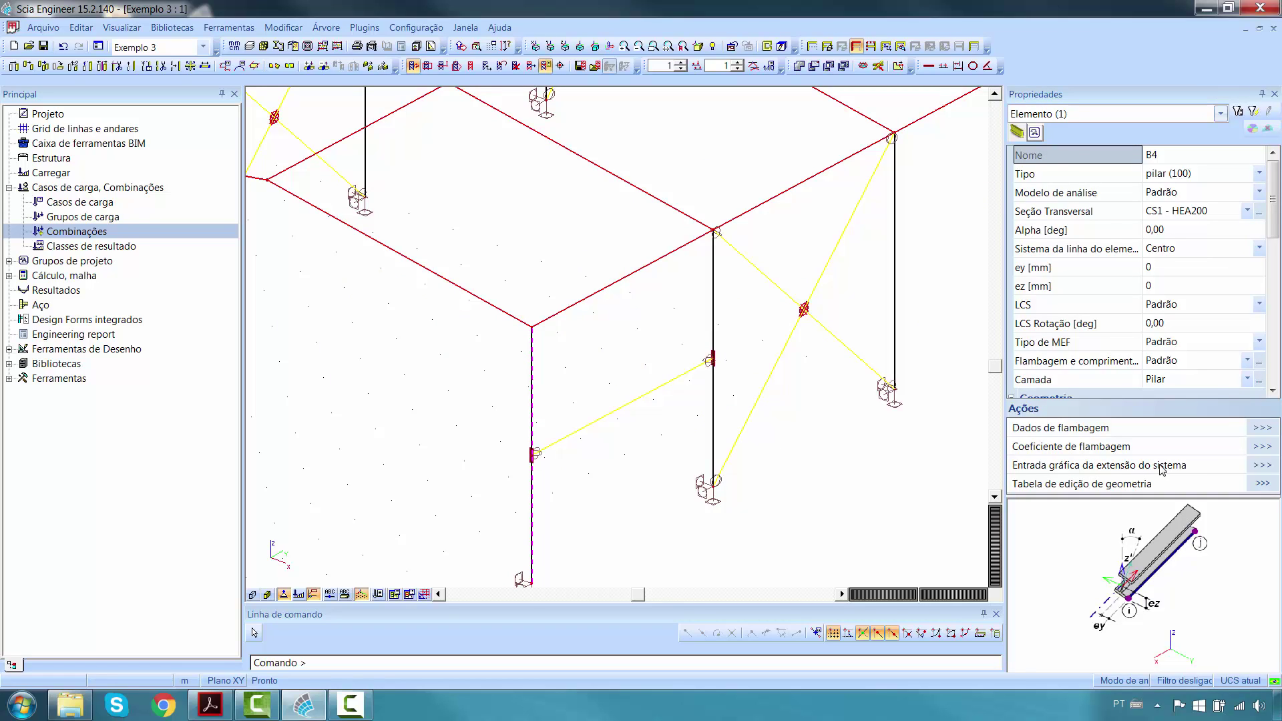
left_click(1263, 465)
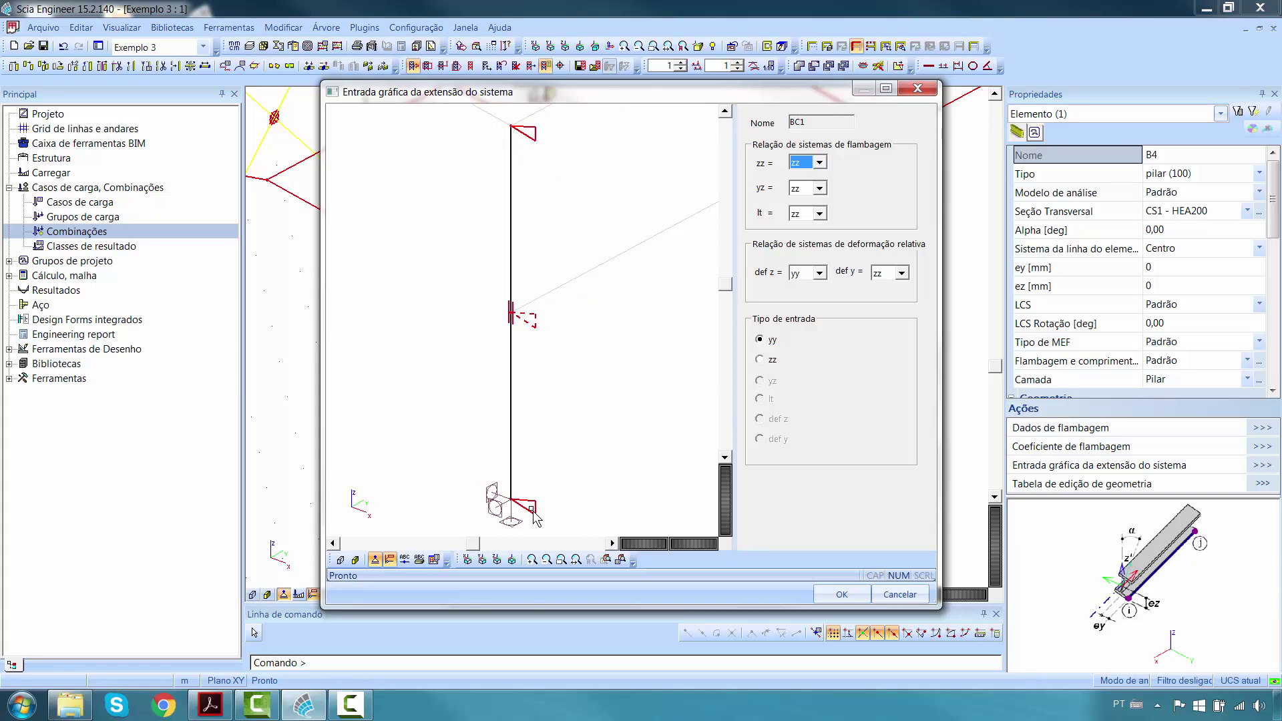
left_click(770, 362)
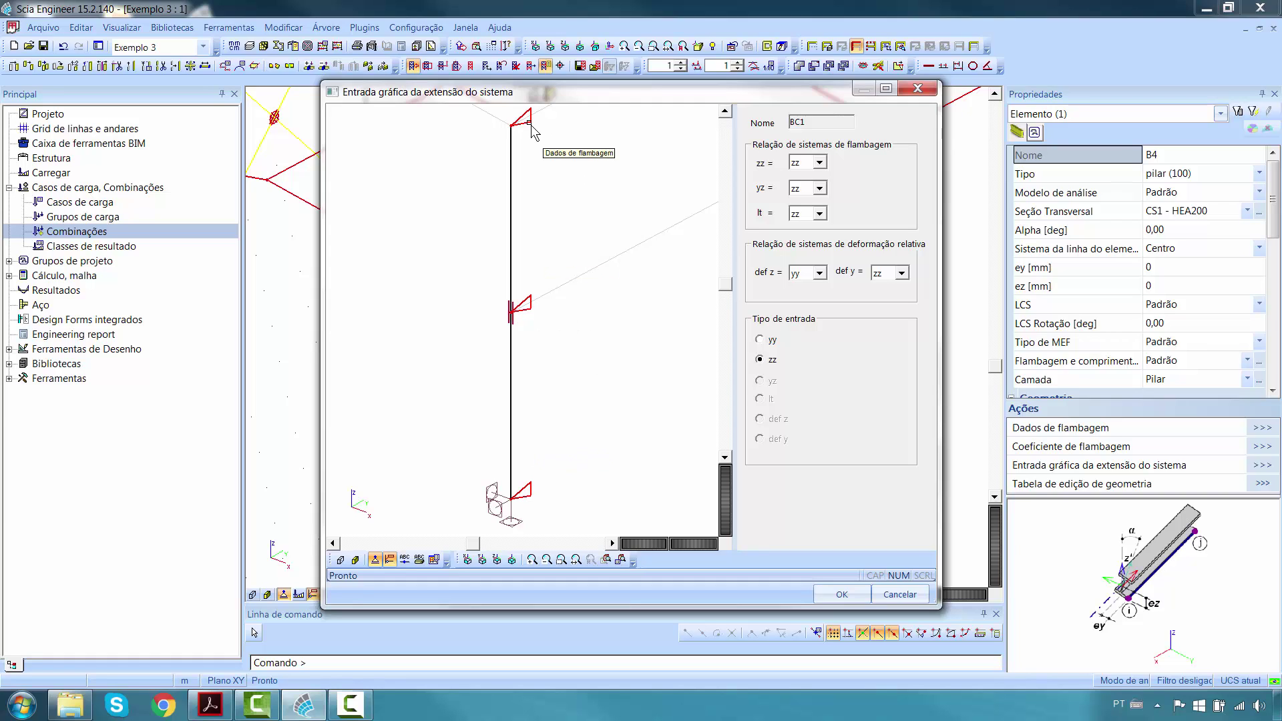
left_click(902, 594)
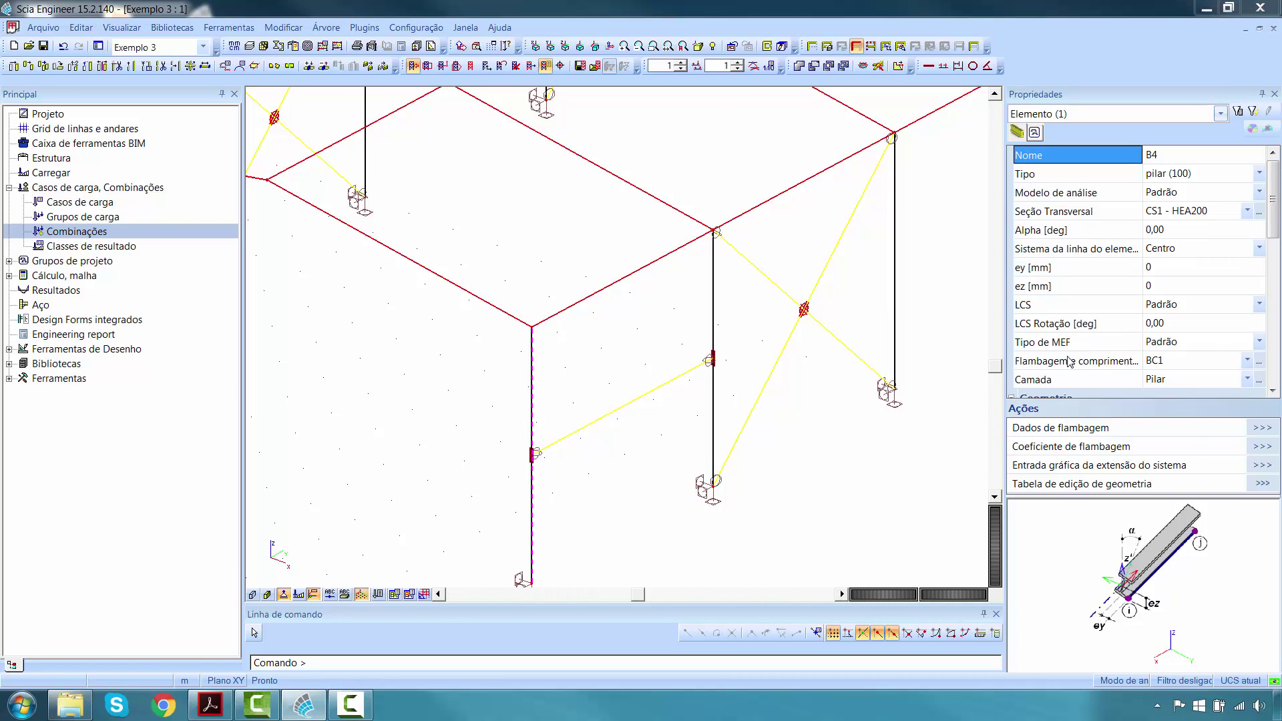
left_click(1260, 364)
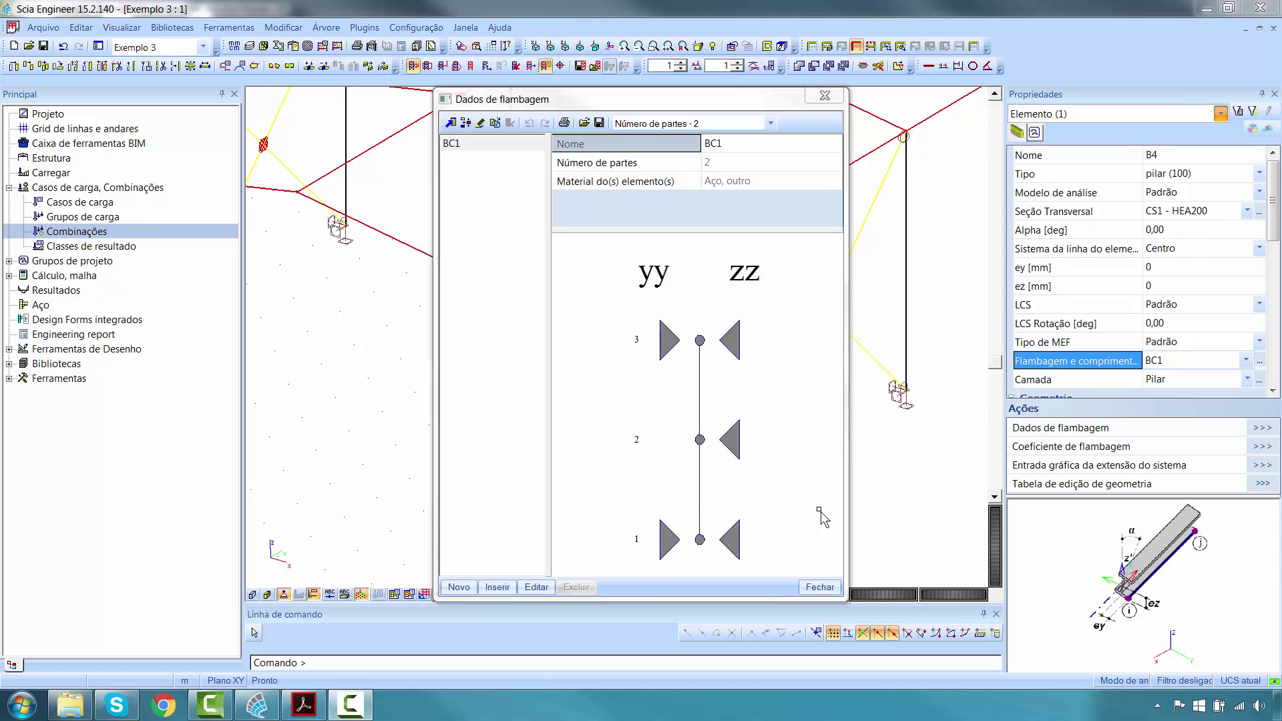
left_click(819, 587)
- Examine the local y and z axes of the CS1 - HEA200 cross-section without changing it
left_click(278, 47)
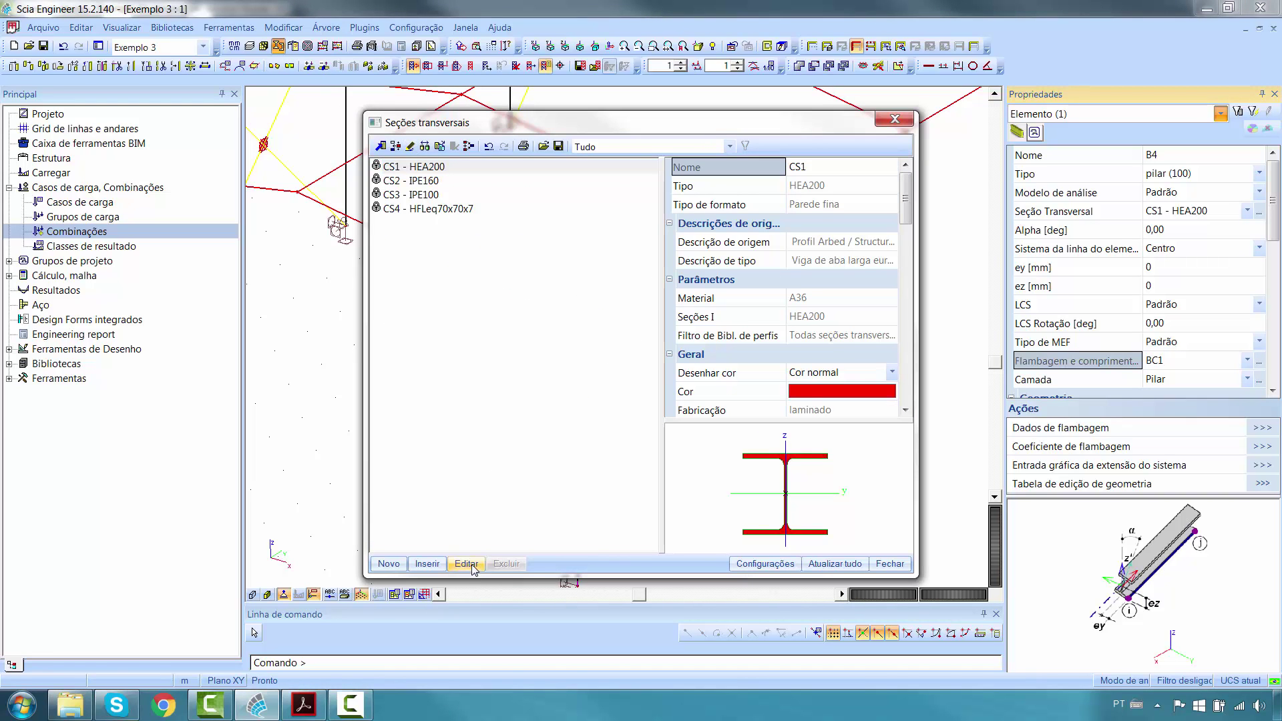
double_click(681, 440)
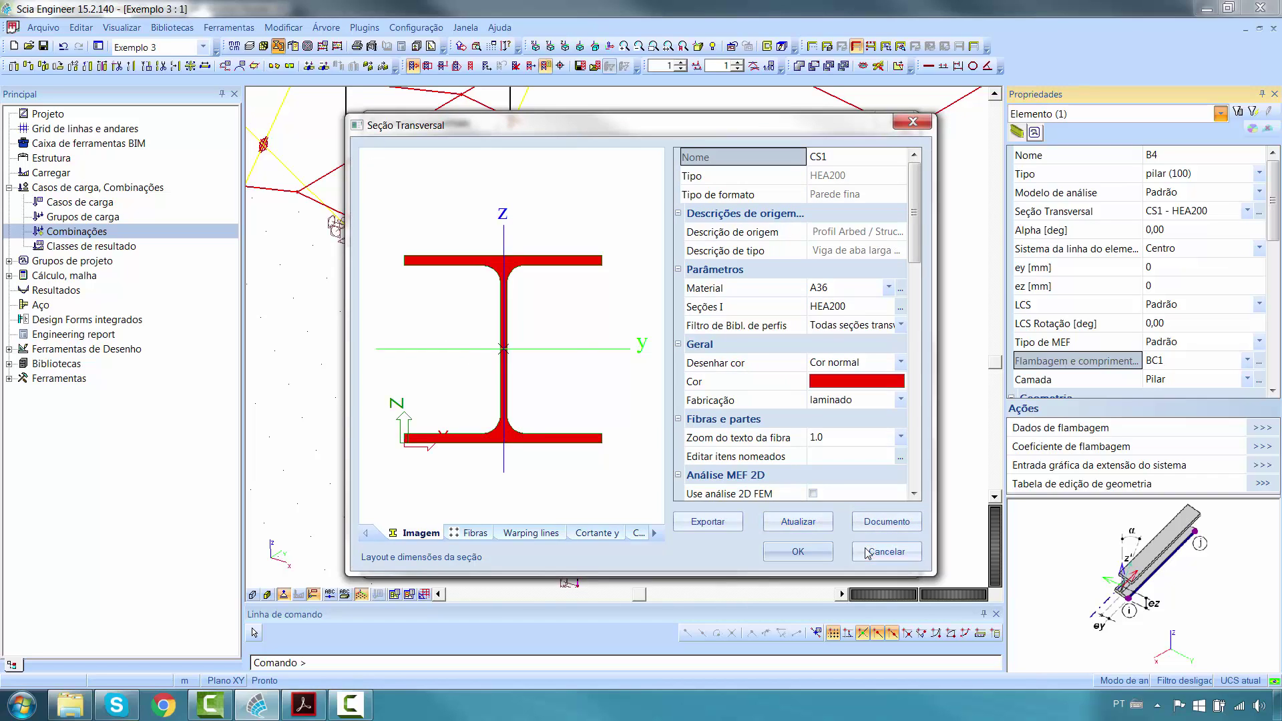
left_click(895, 552)
left_click(890, 563)
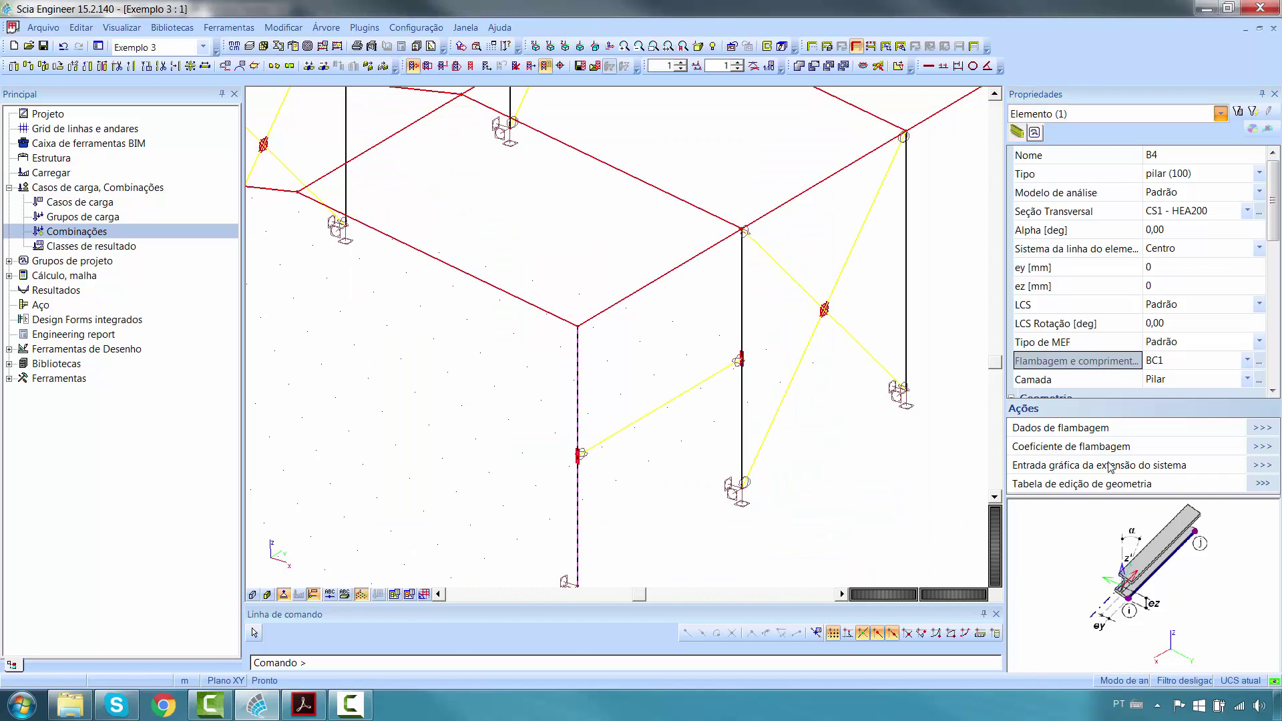
- Examine the yy and zz fixity of each part in column B4's BC1 buckling data without changing it
left_click(1260, 362)
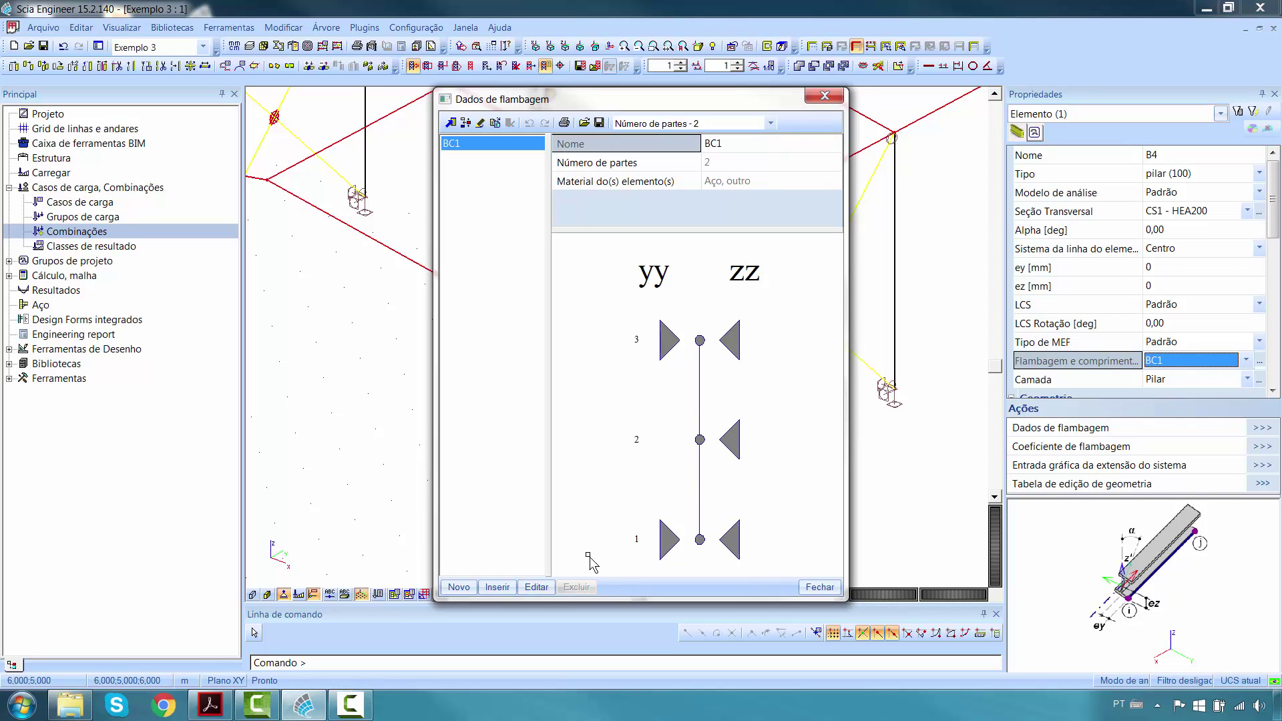
left_click(537, 587)
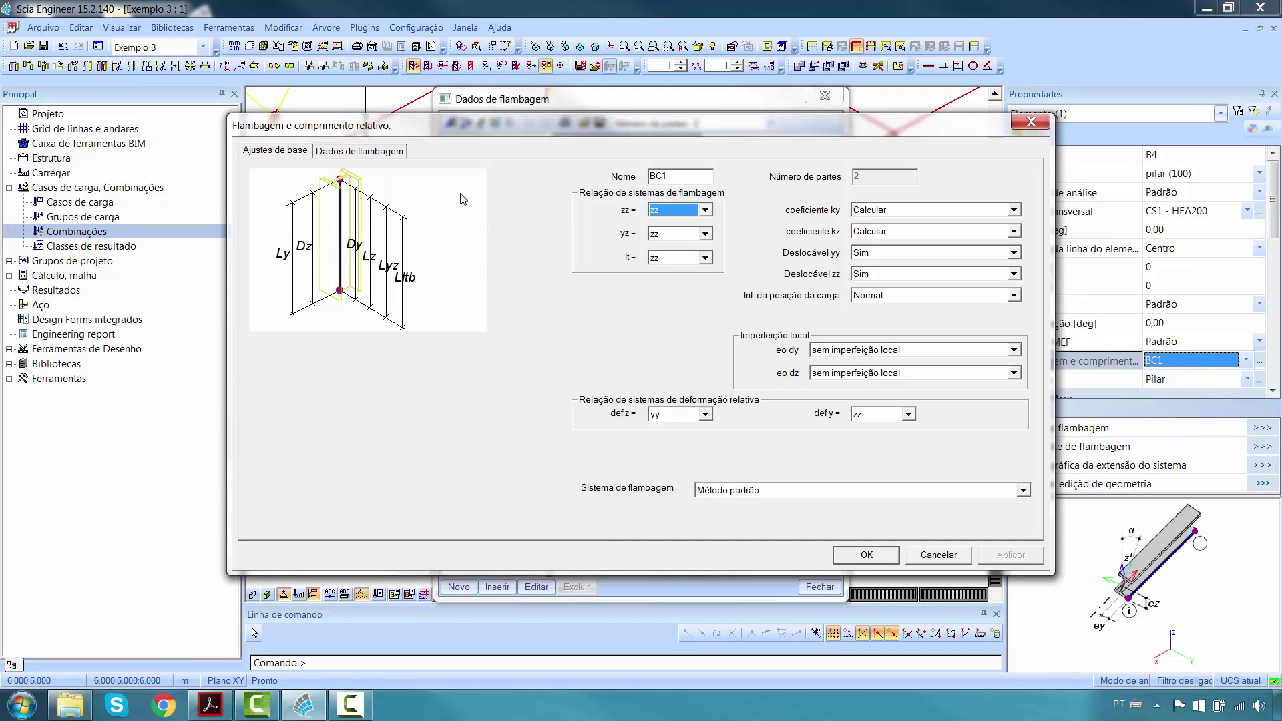
left_click(384, 153)
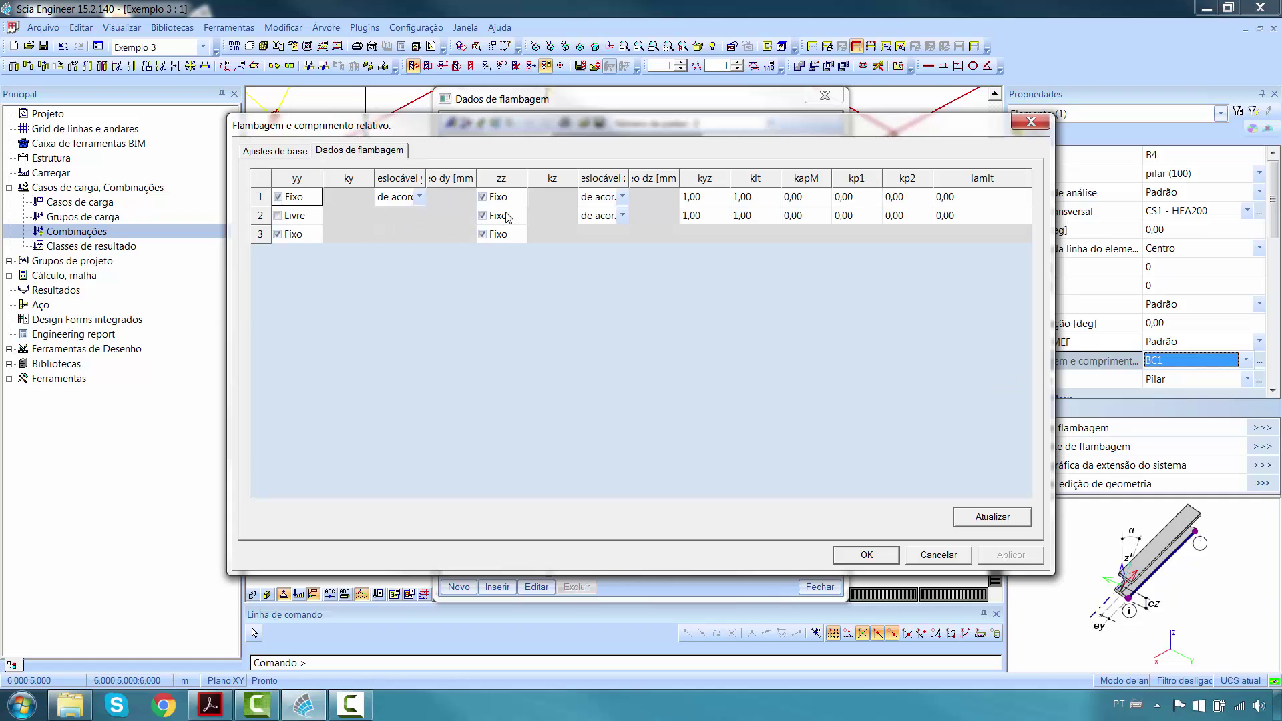
left_click(938, 555)
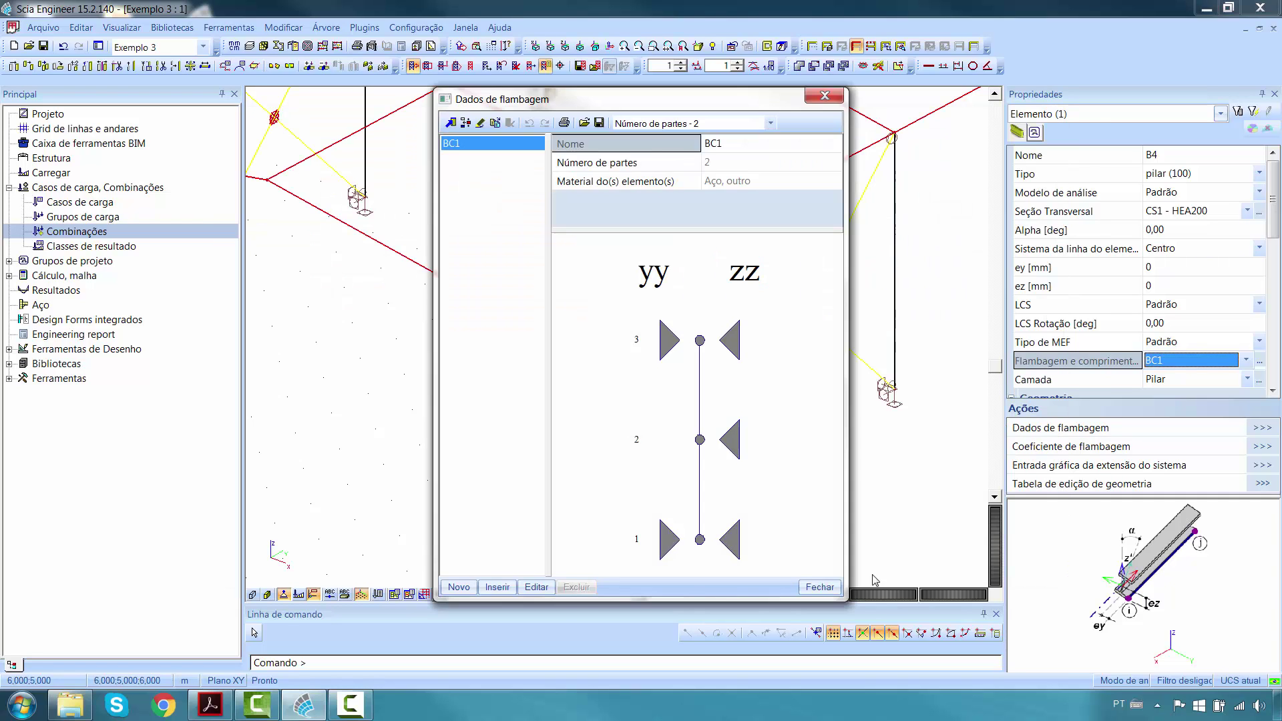
left_click(819, 587)
- Fix the yy restraint at the mid-height node of corner column B4 in its graphical system-length input
left_click(1264, 465)
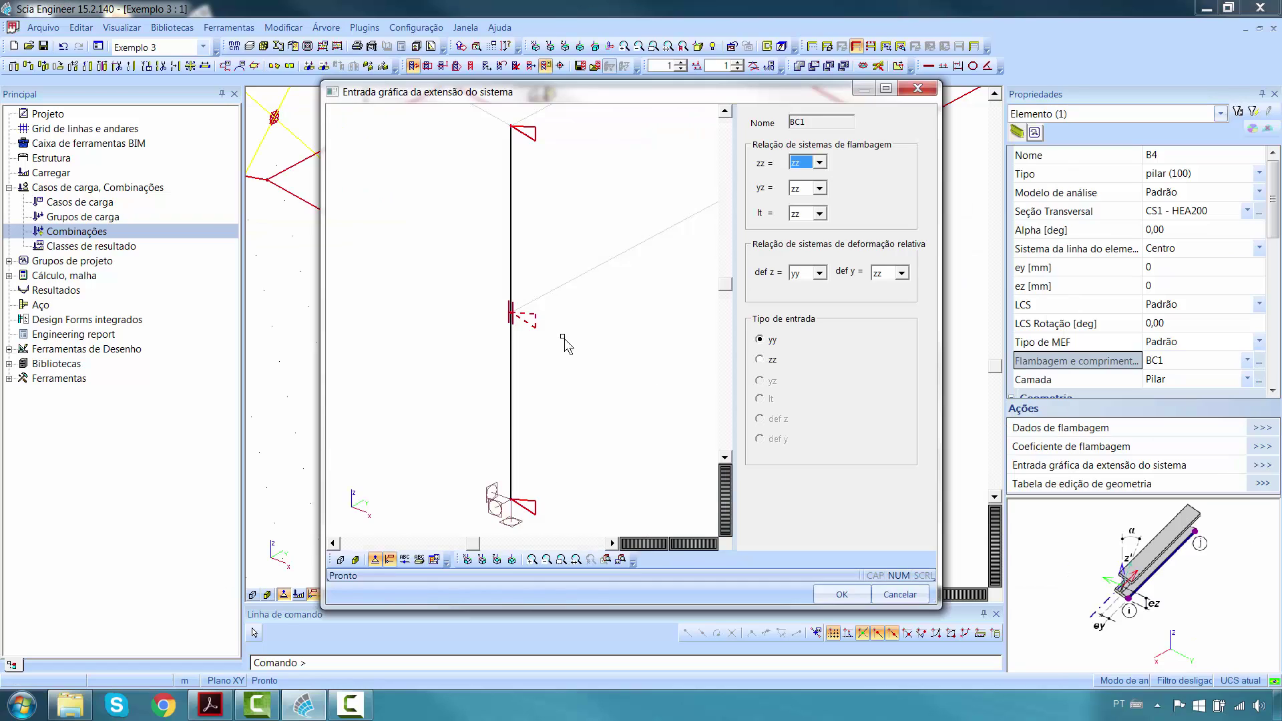
left_click(532, 327)
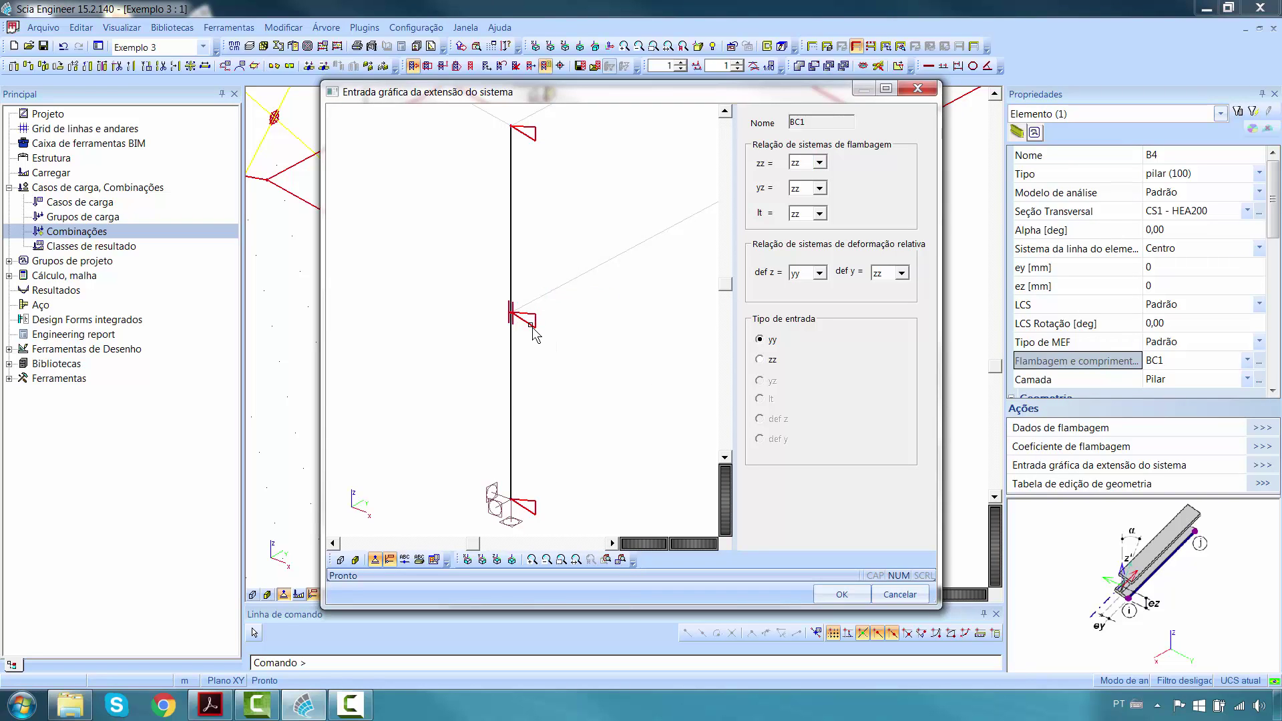
left_click(839, 595)
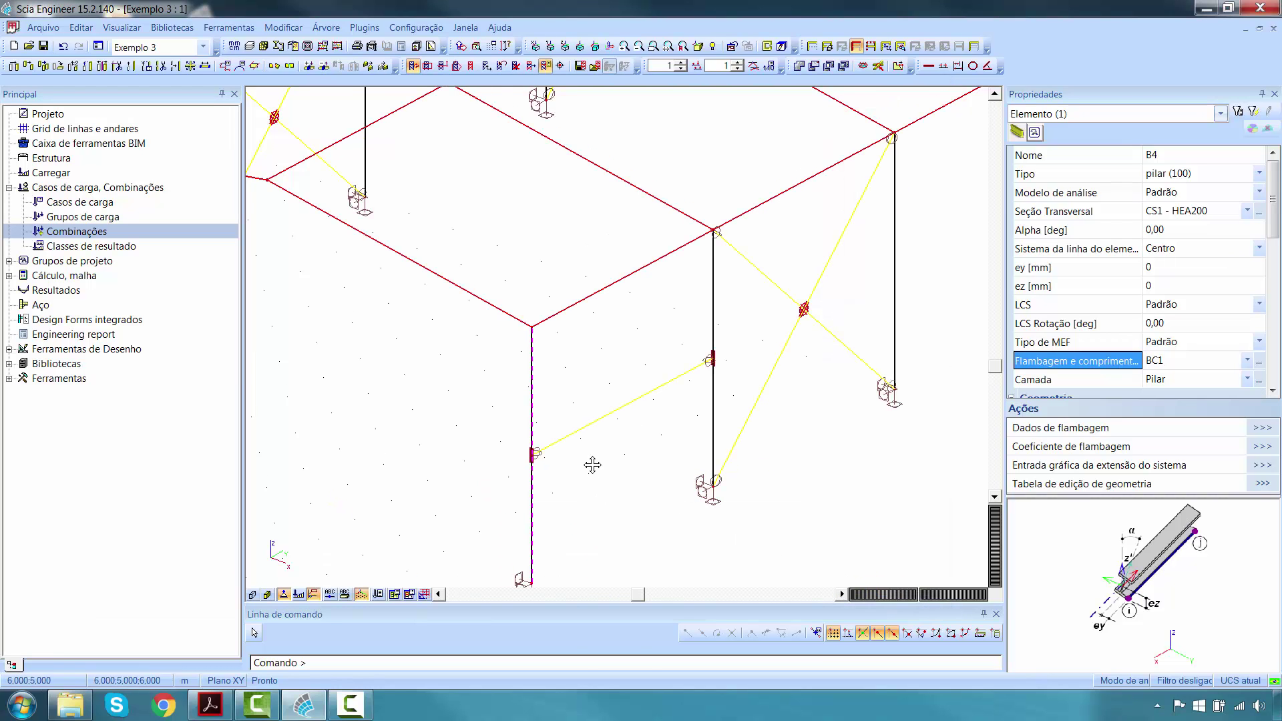
middle_click_drag(593, 465, 590, 419)
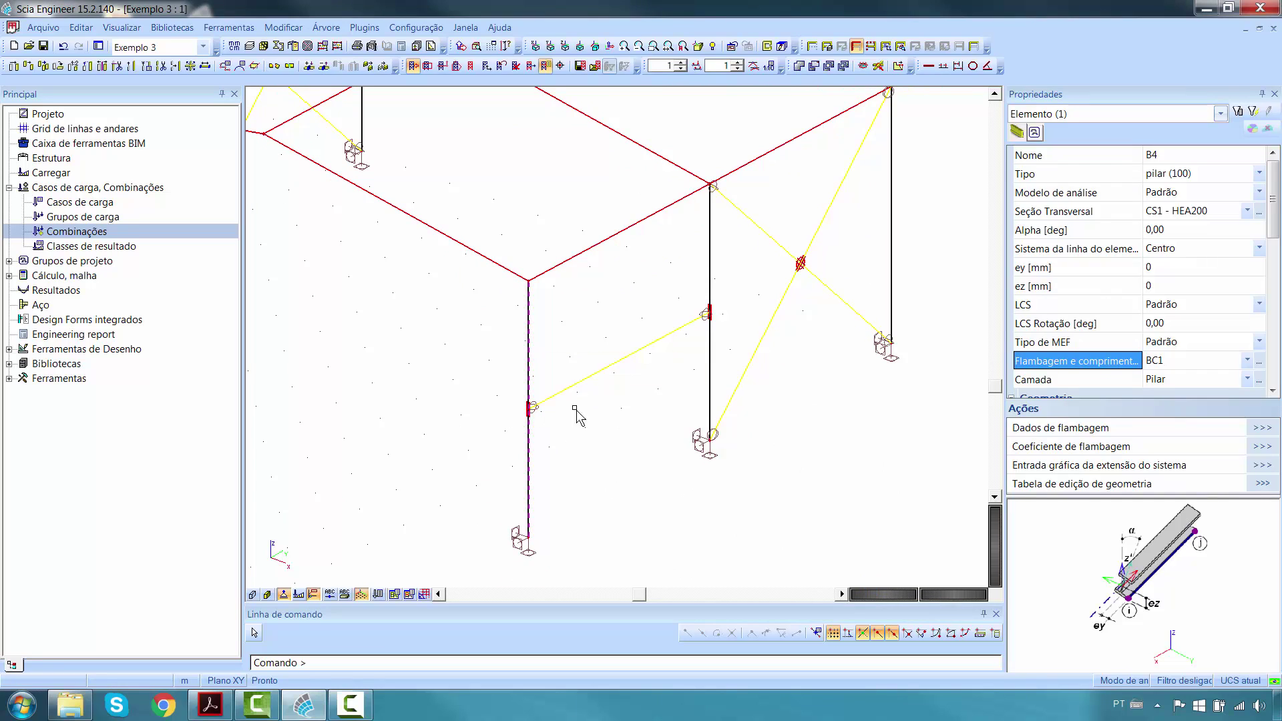
scroll(635, 372, "down", 3)
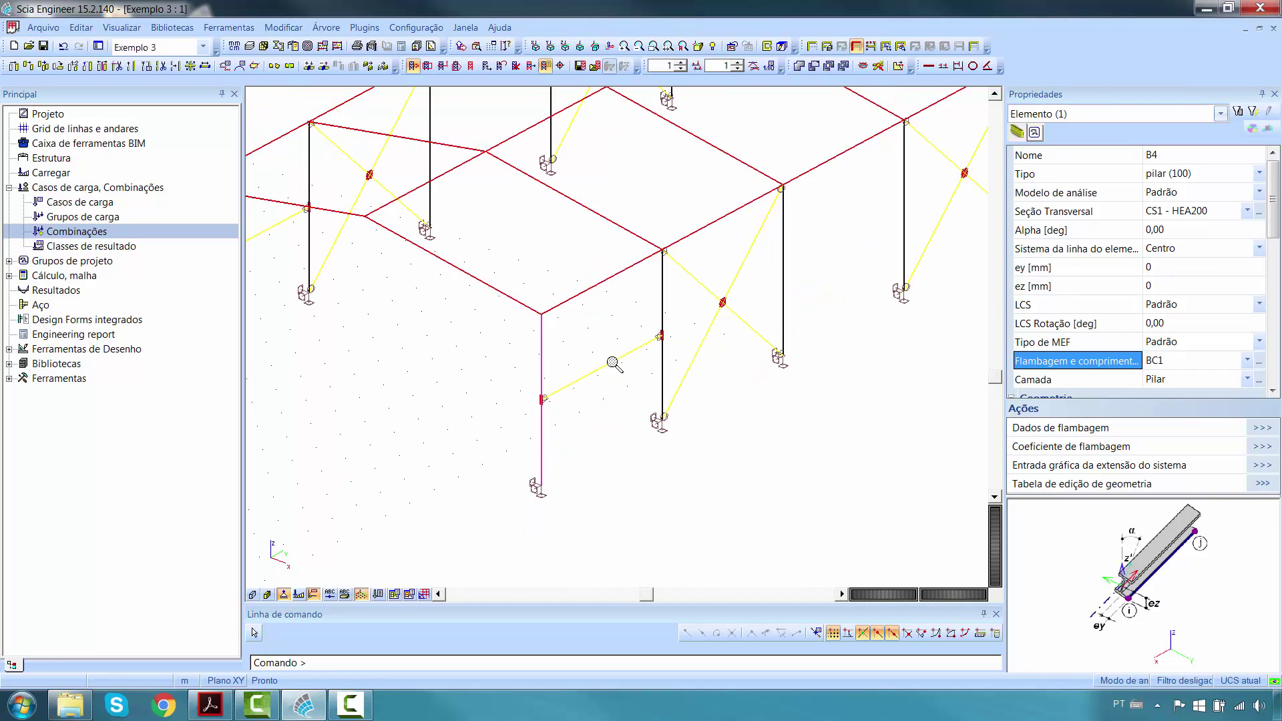
key("Escape")
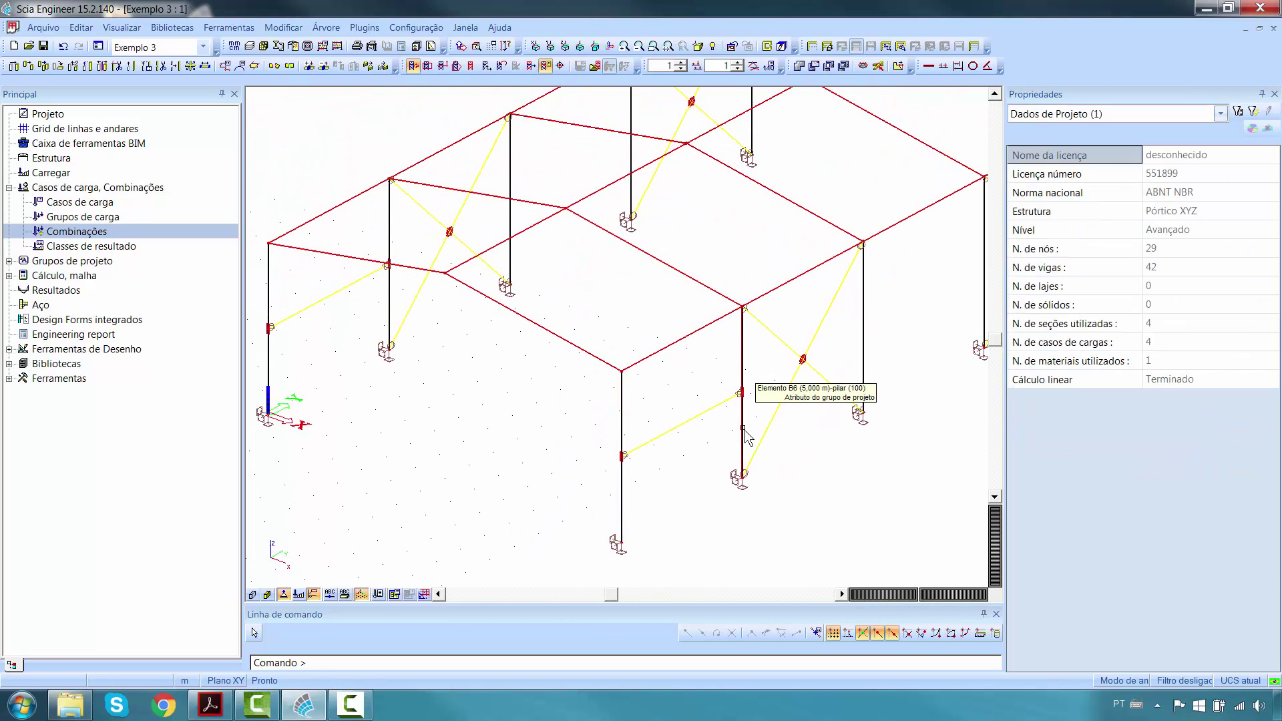
left_click(742, 432)
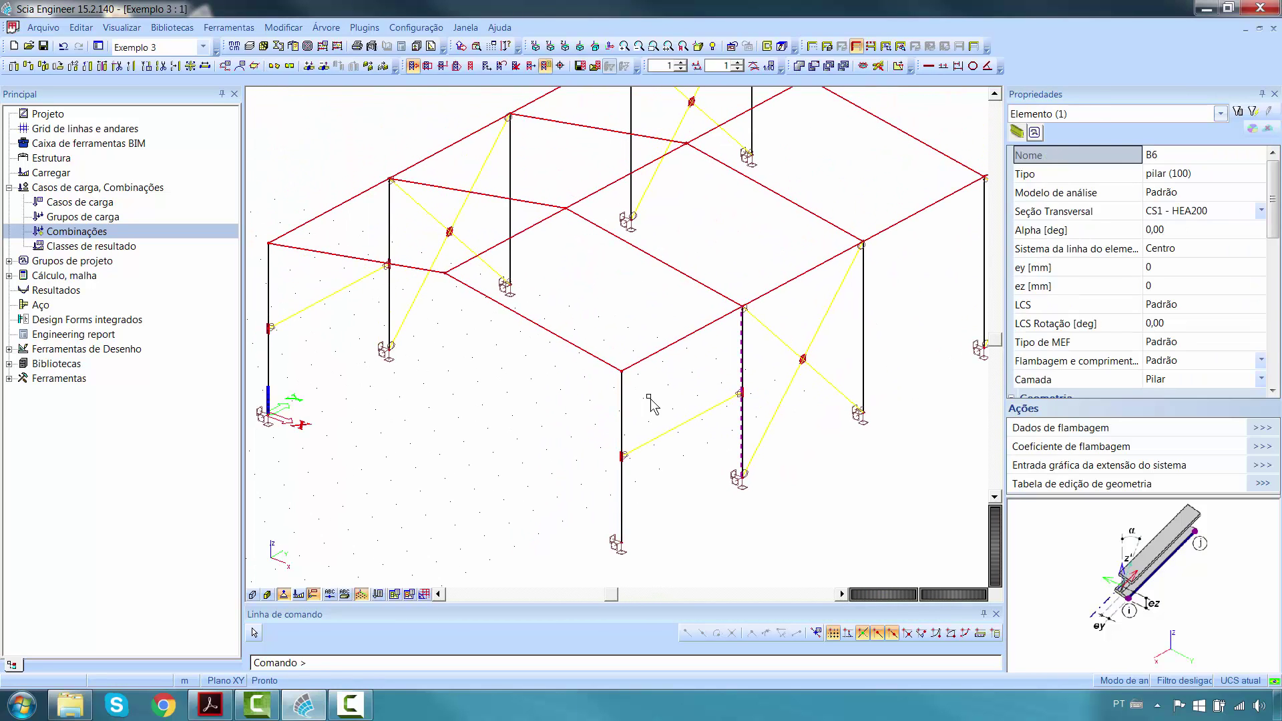
left_click(391, 319)
left_click(269, 329)
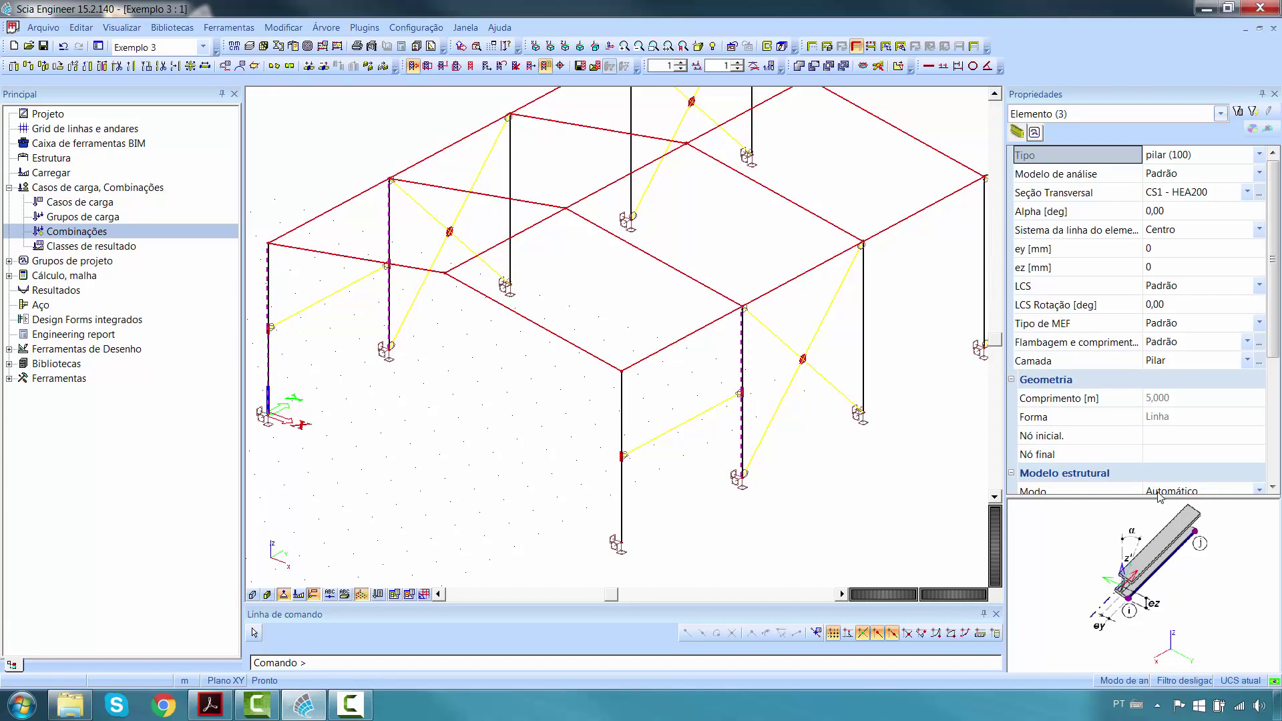
key("Escape")
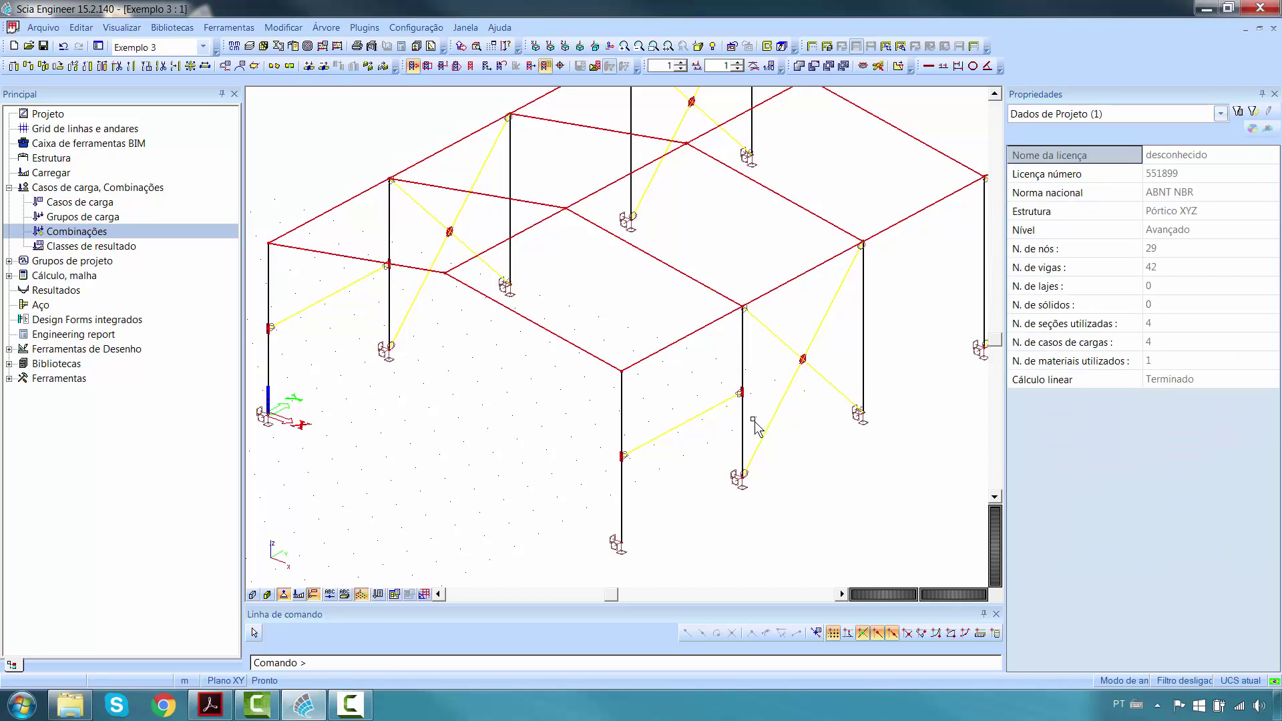
left_click(738, 421)
key("Escape")
- Examine the buckling-system options for the three other columns joined by the horizontal wall struts, keeping Padrão selected
left_click(741, 348)
left_click(390, 289)
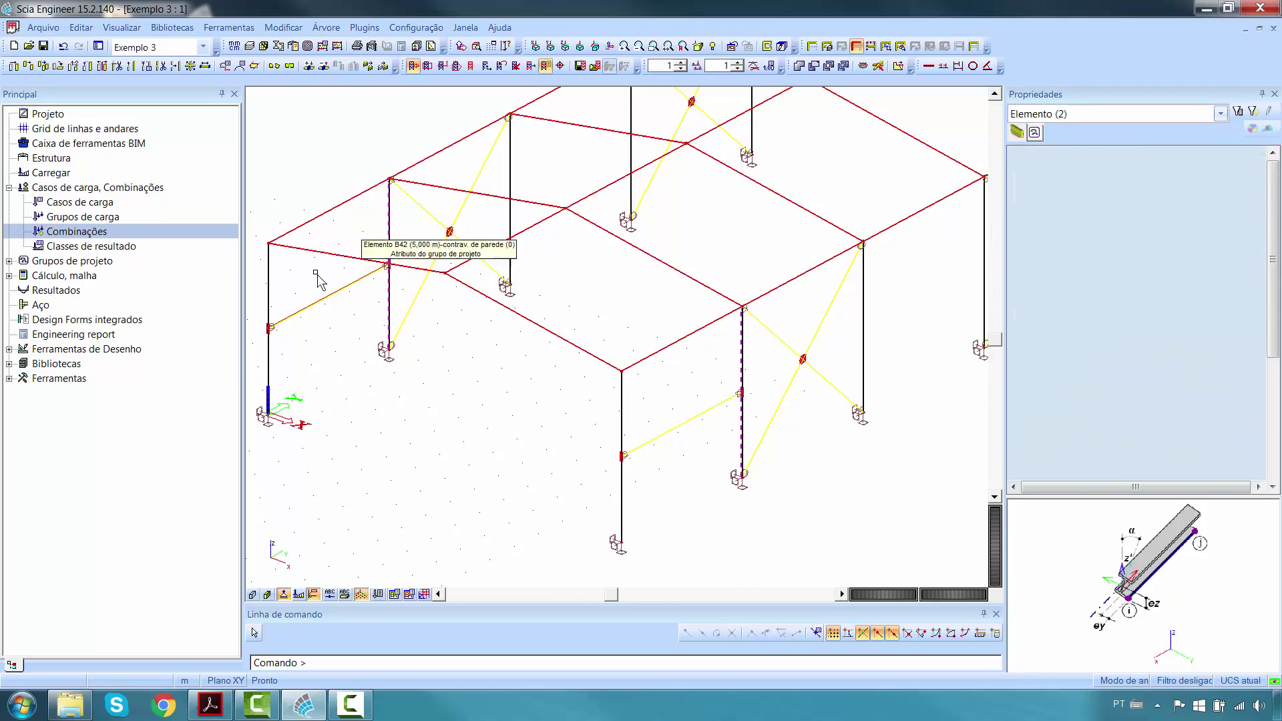
left_click(268, 280)
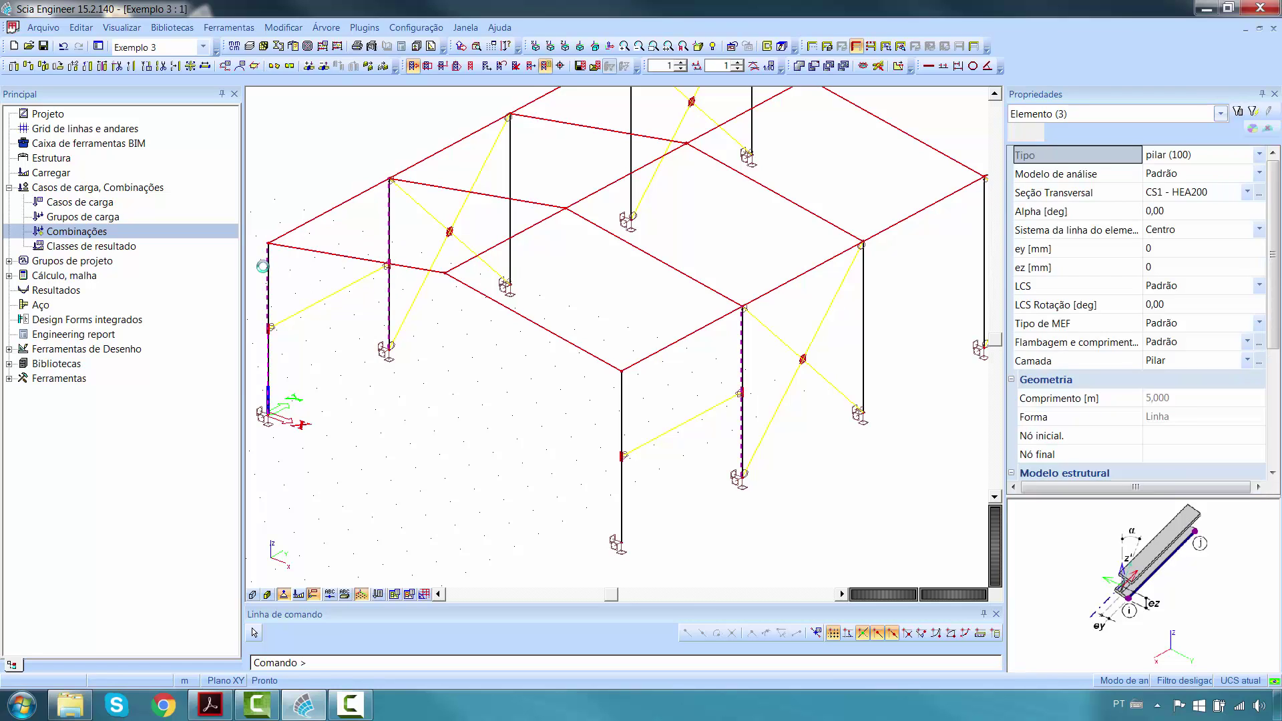
left_click(1244, 343)
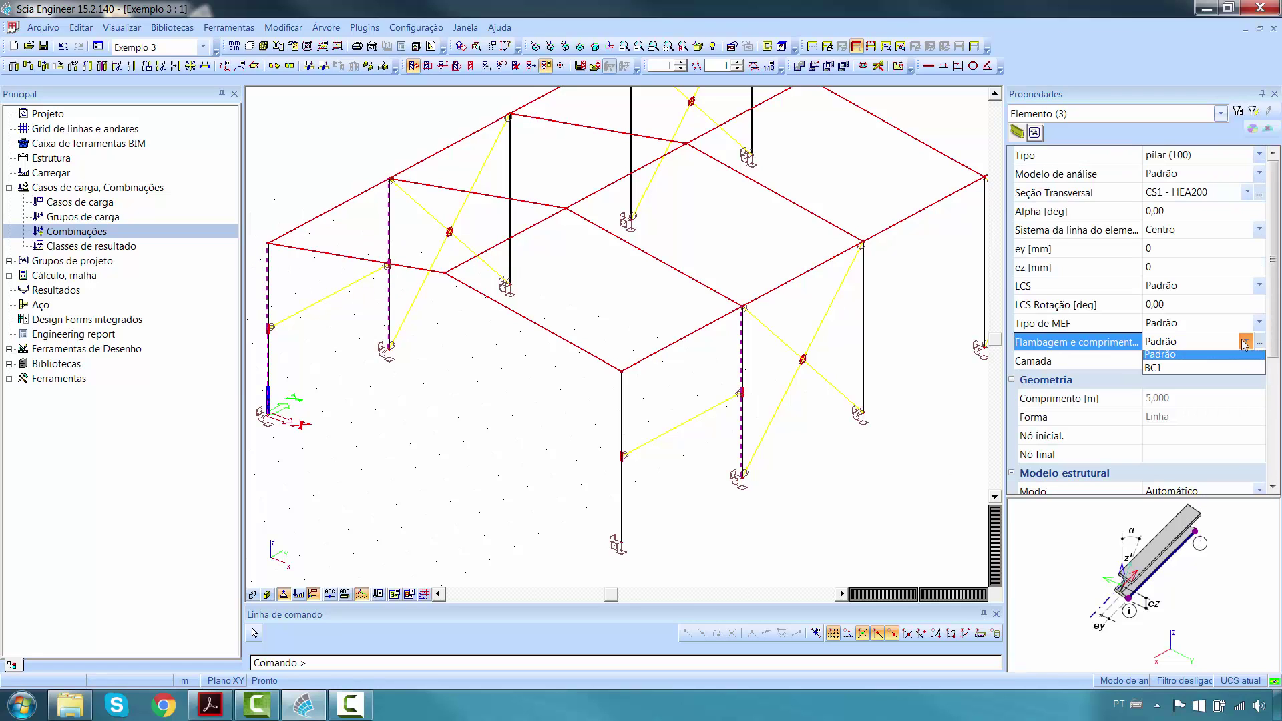
left_click(1188, 355)
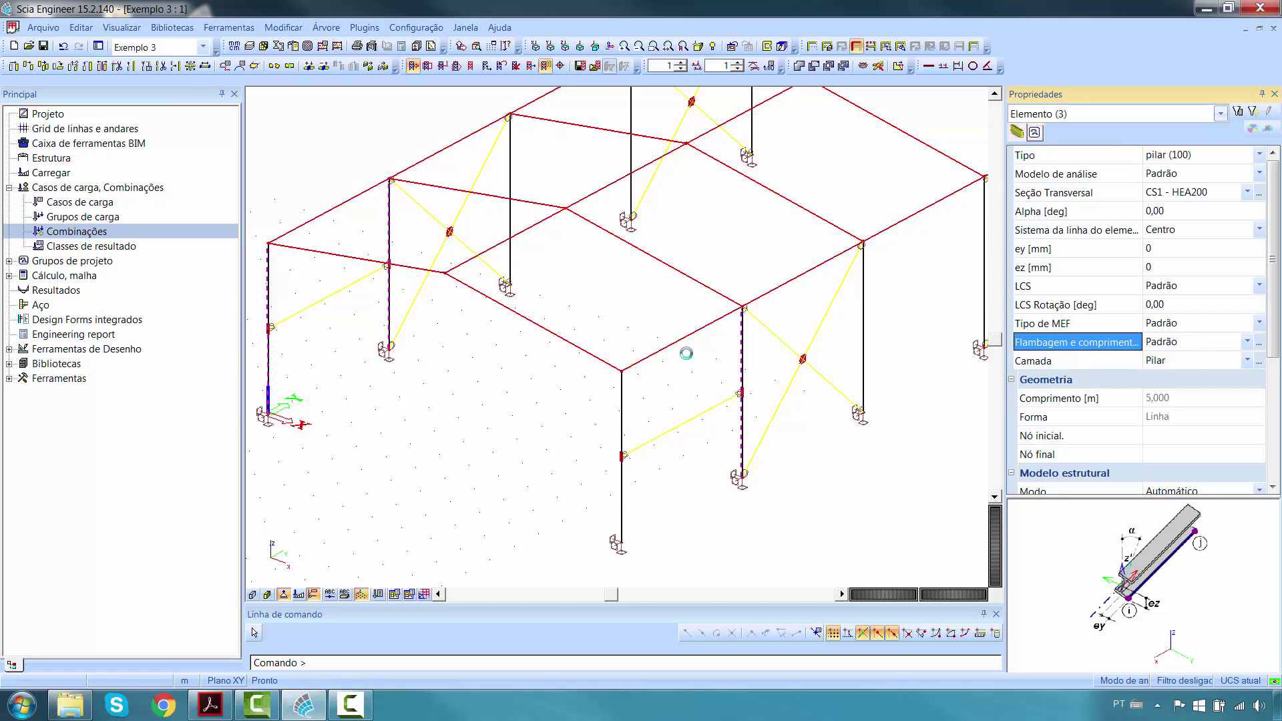
key("Escape")
- Compare ridge beam B25's yy and zz restraints in the graphical system-length input and fix yy at its first two intermediate nodes
middle_click_drag(617, 311, 637, 345)
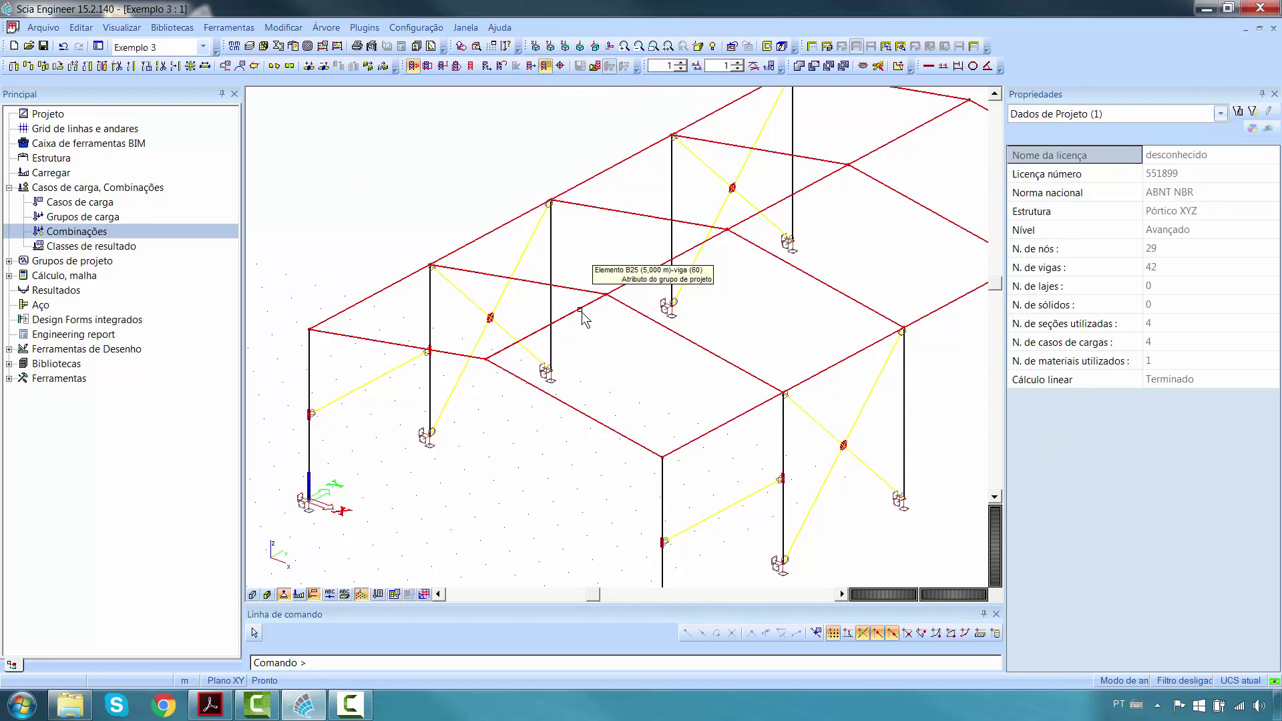
left_click(581, 314)
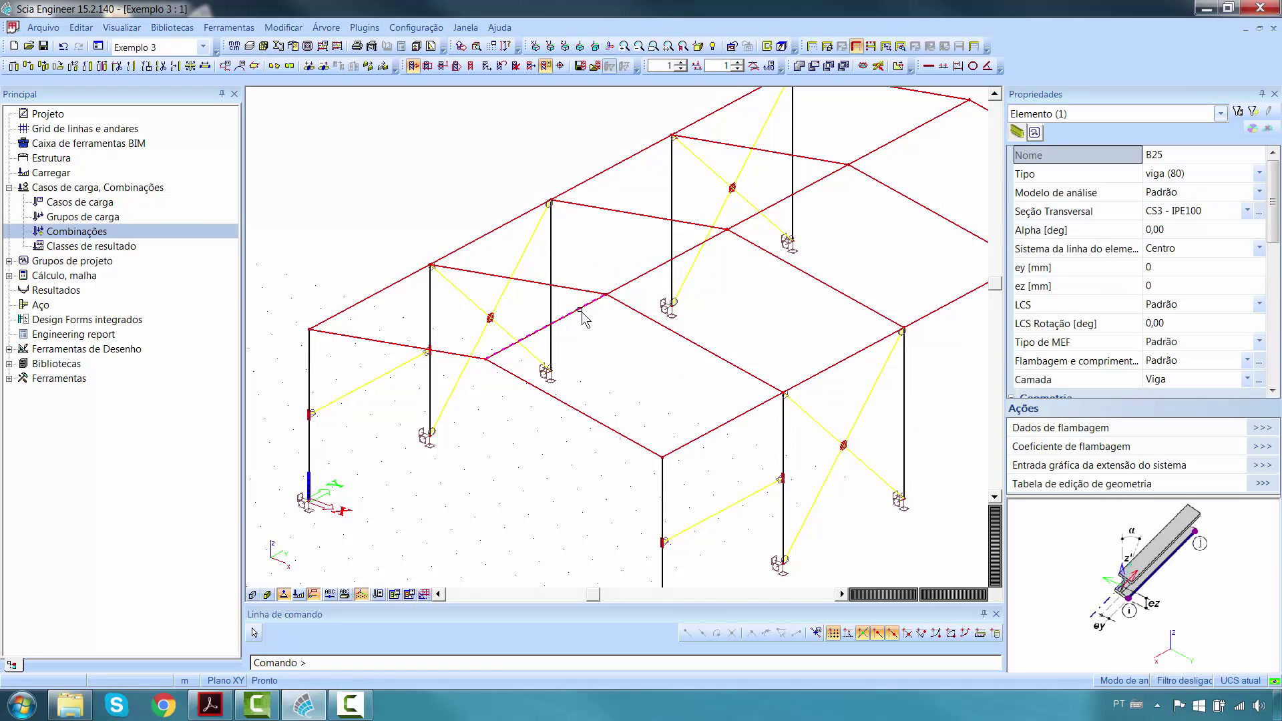
scroll(558, 354, "down", 3)
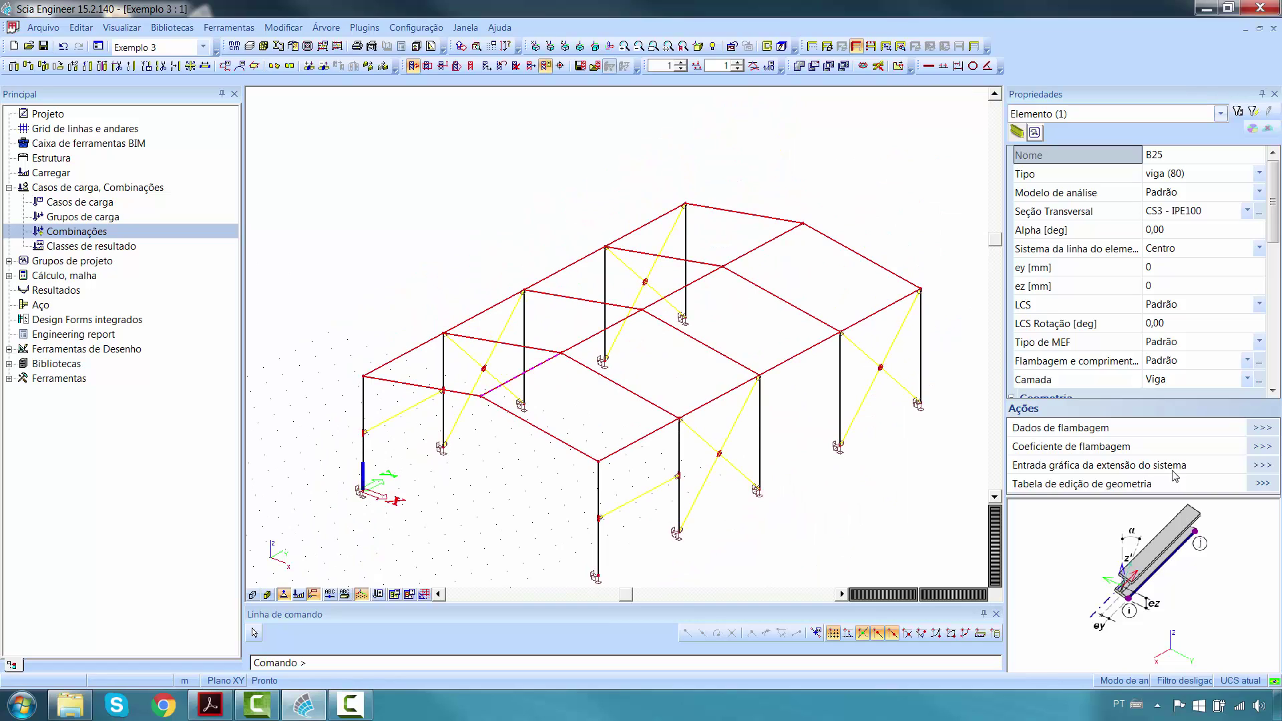
left_click(1261, 466)
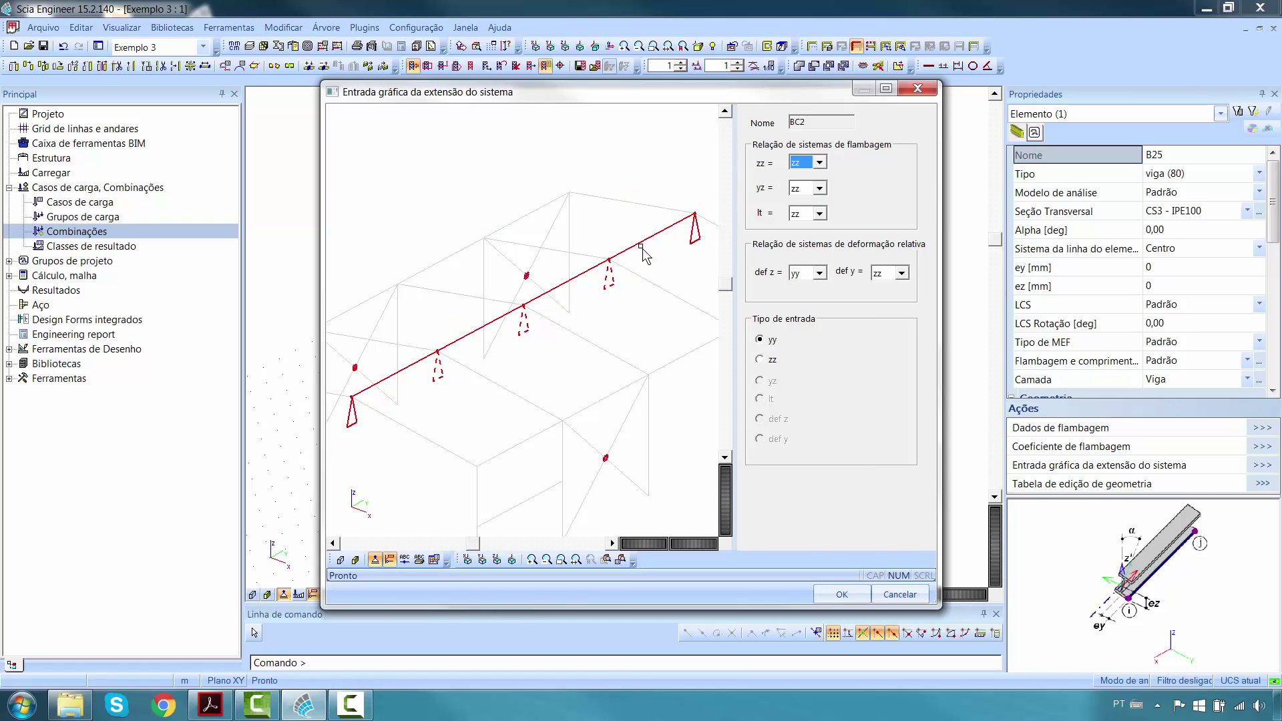
left_click(760, 361)
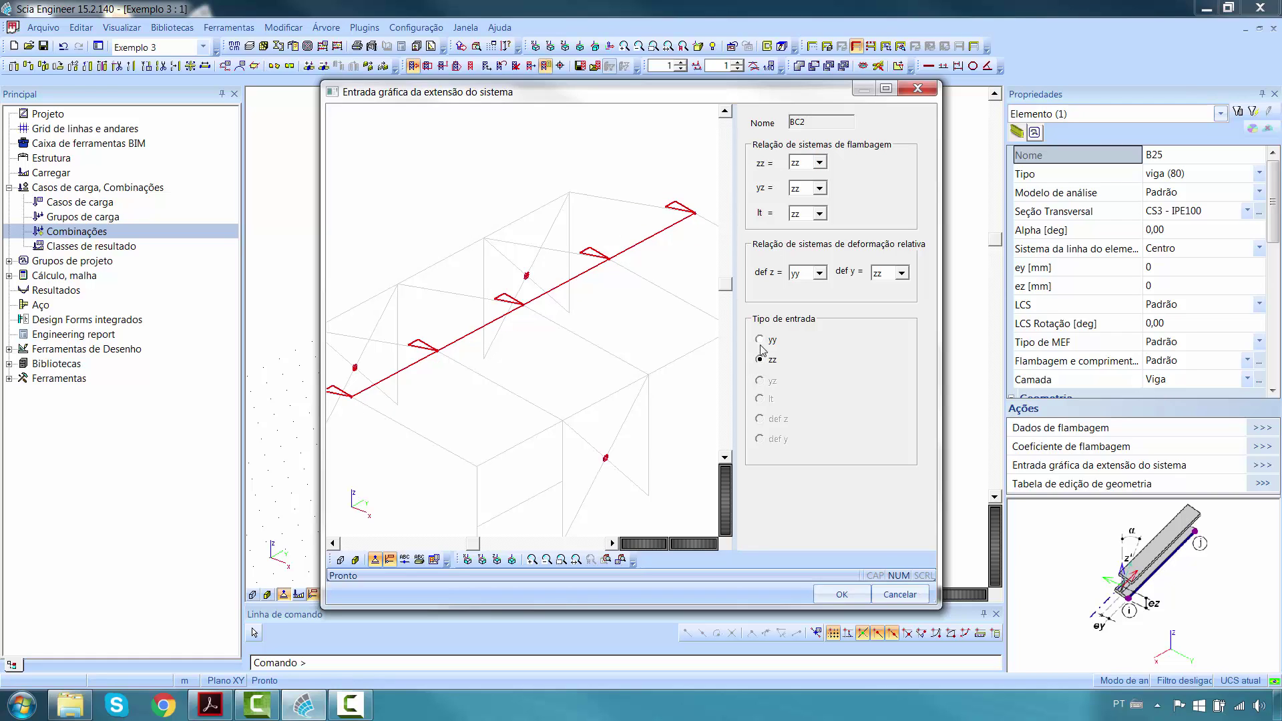
left_click(760, 340)
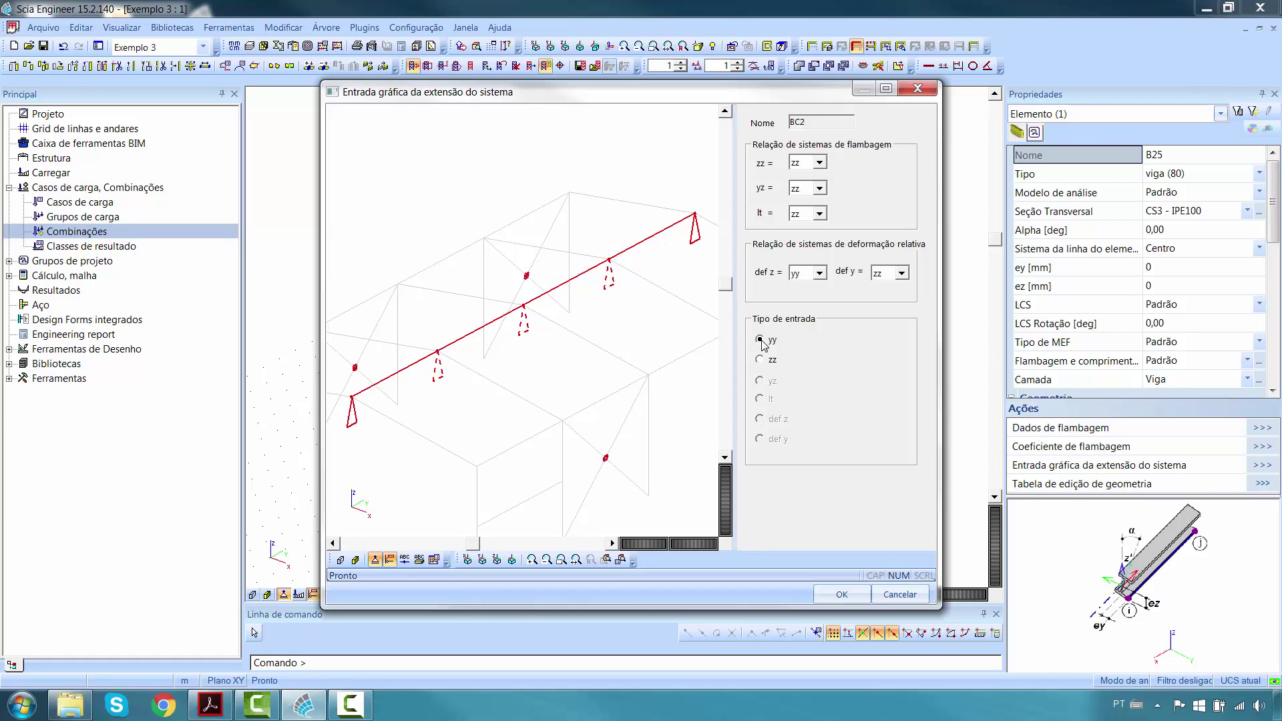
left_click(441, 376)
left_click(528, 332)
left_click(841, 594)
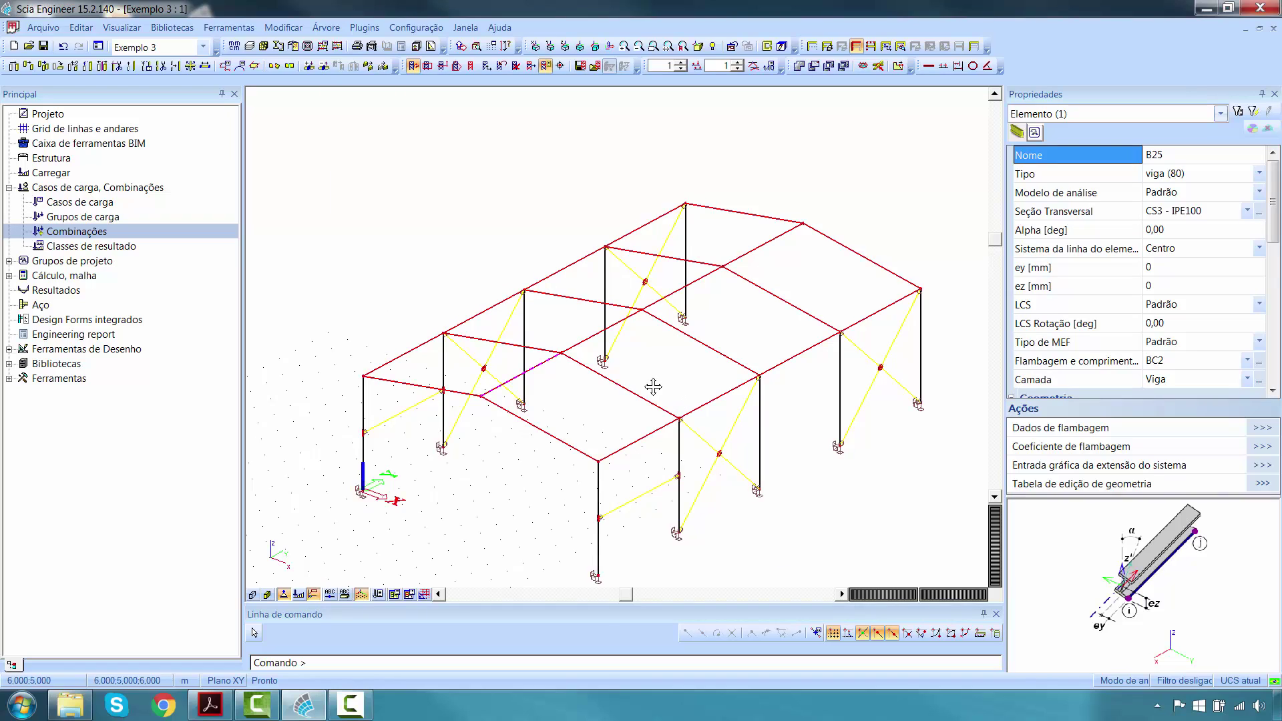
middle_click_drag(653, 386, 620, 378)
key("Escape")
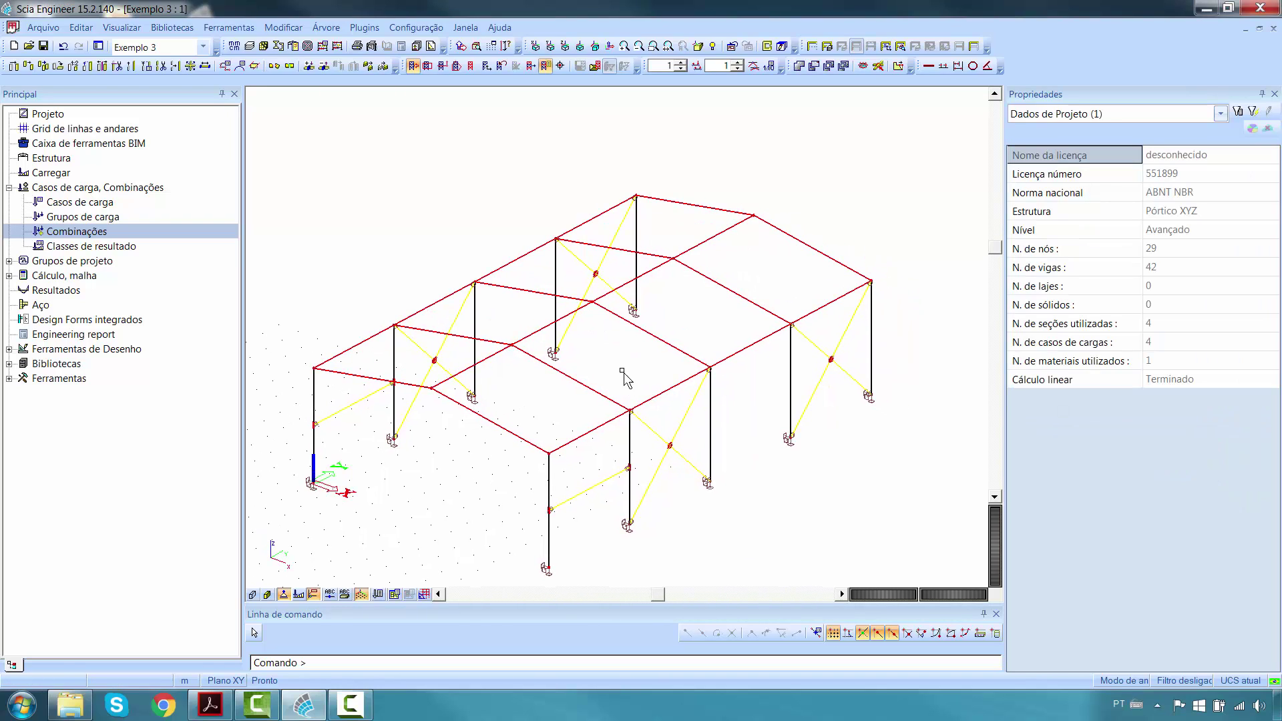
- Recheck column B4's BC1 restraint diagram, base settings and buckling table, discarding any changes
left_click(549, 479)
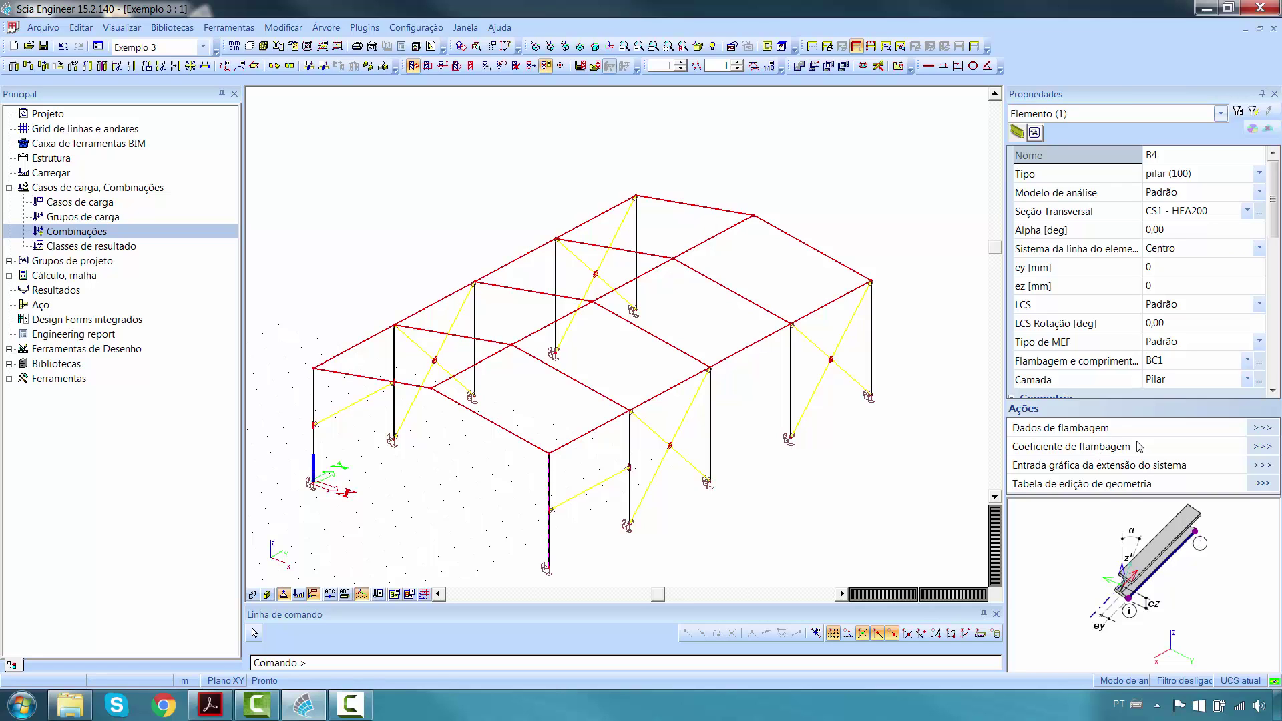
left_click(1259, 361)
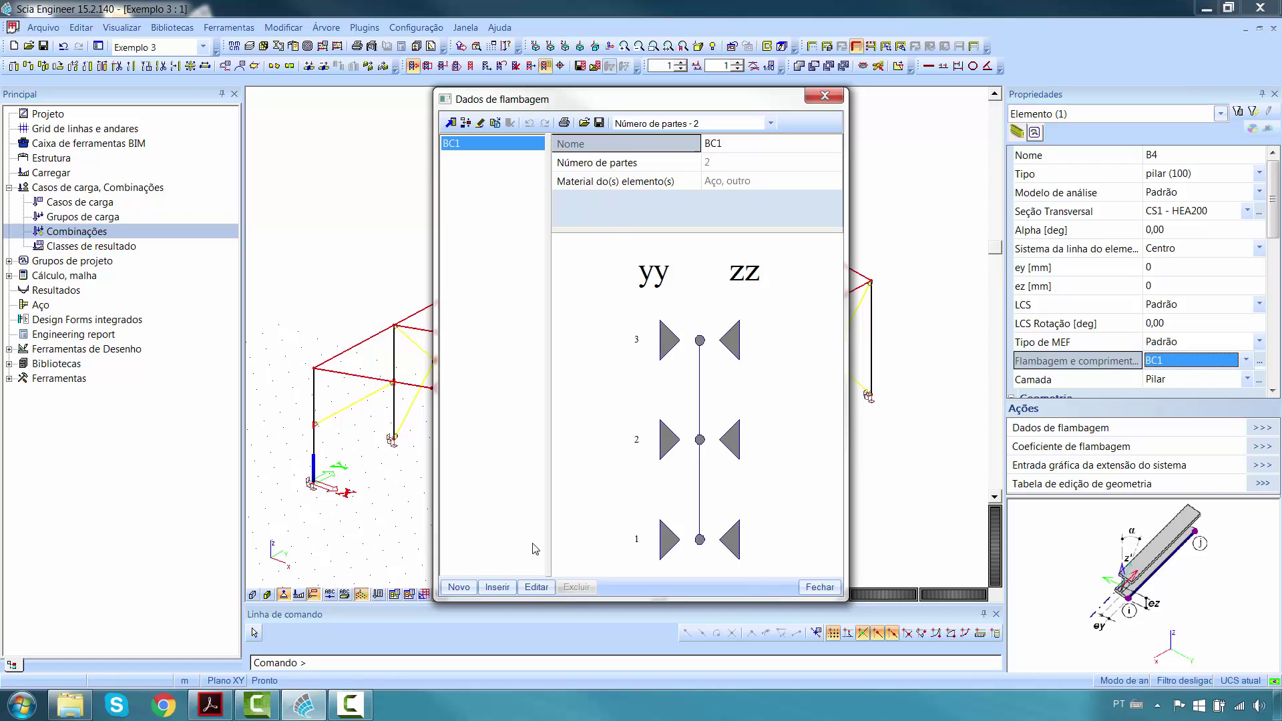
left_click(536, 587)
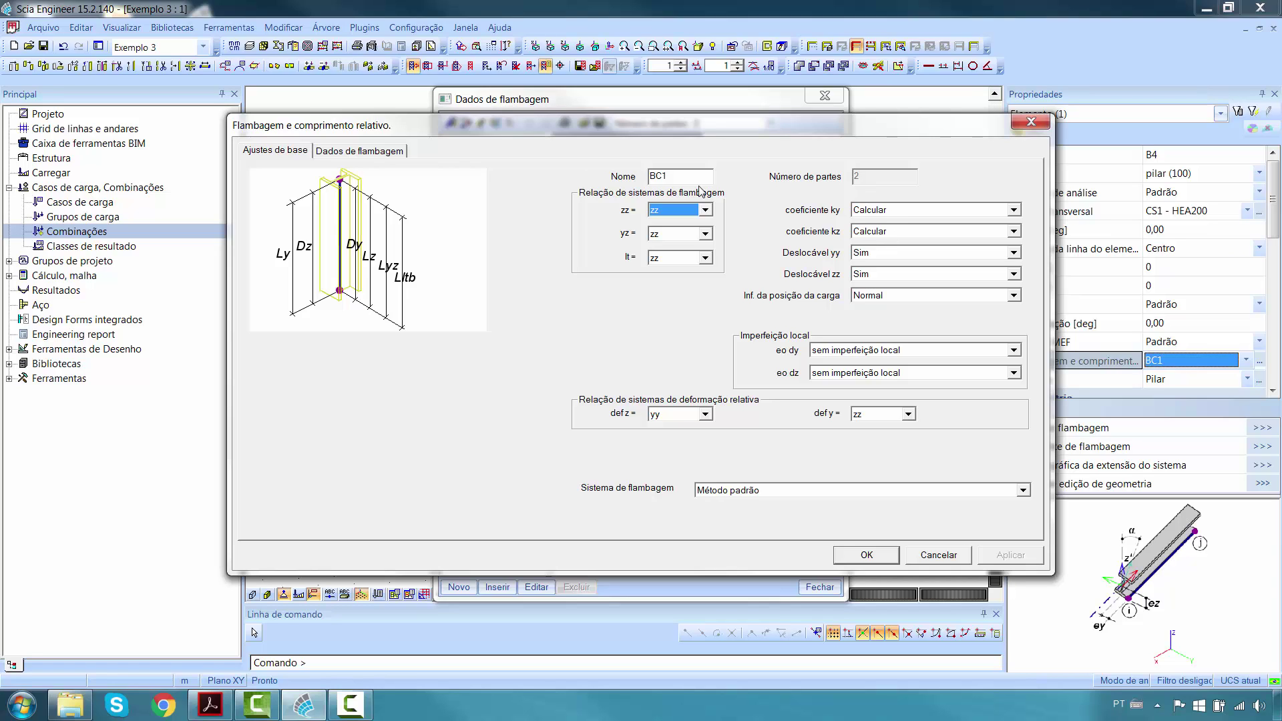
left_click(398, 160)
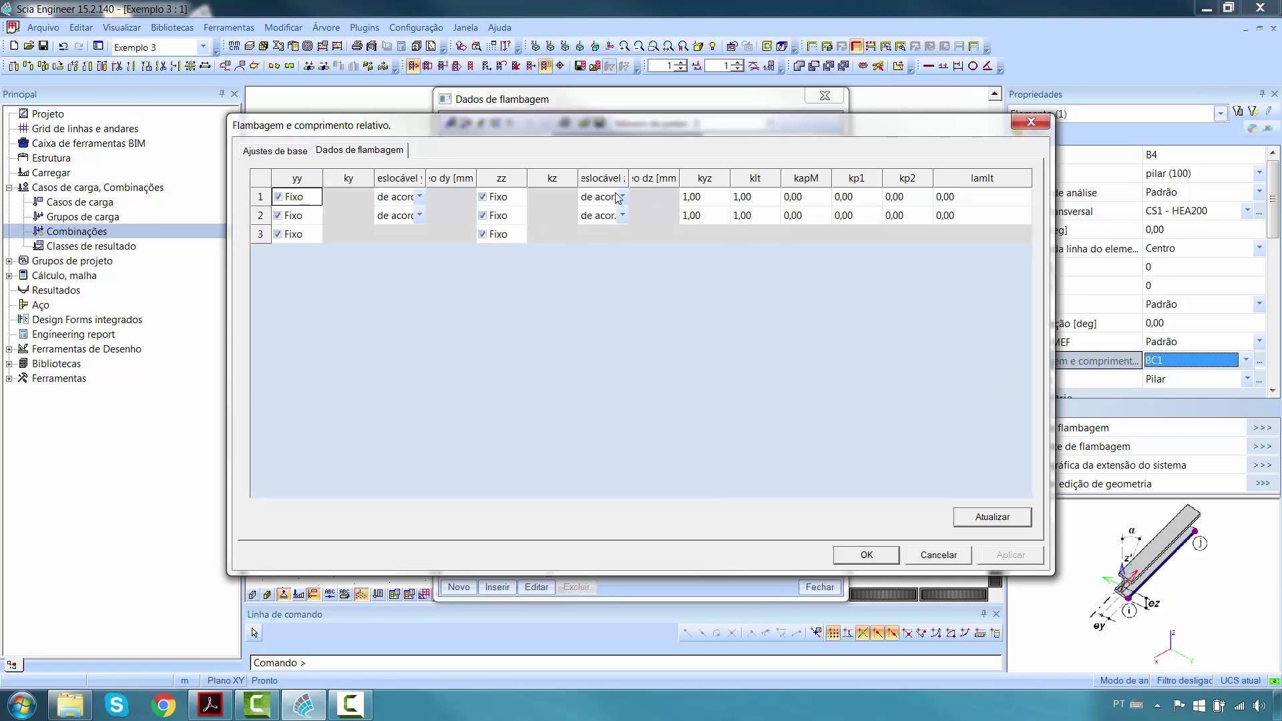
left_click(944, 557)
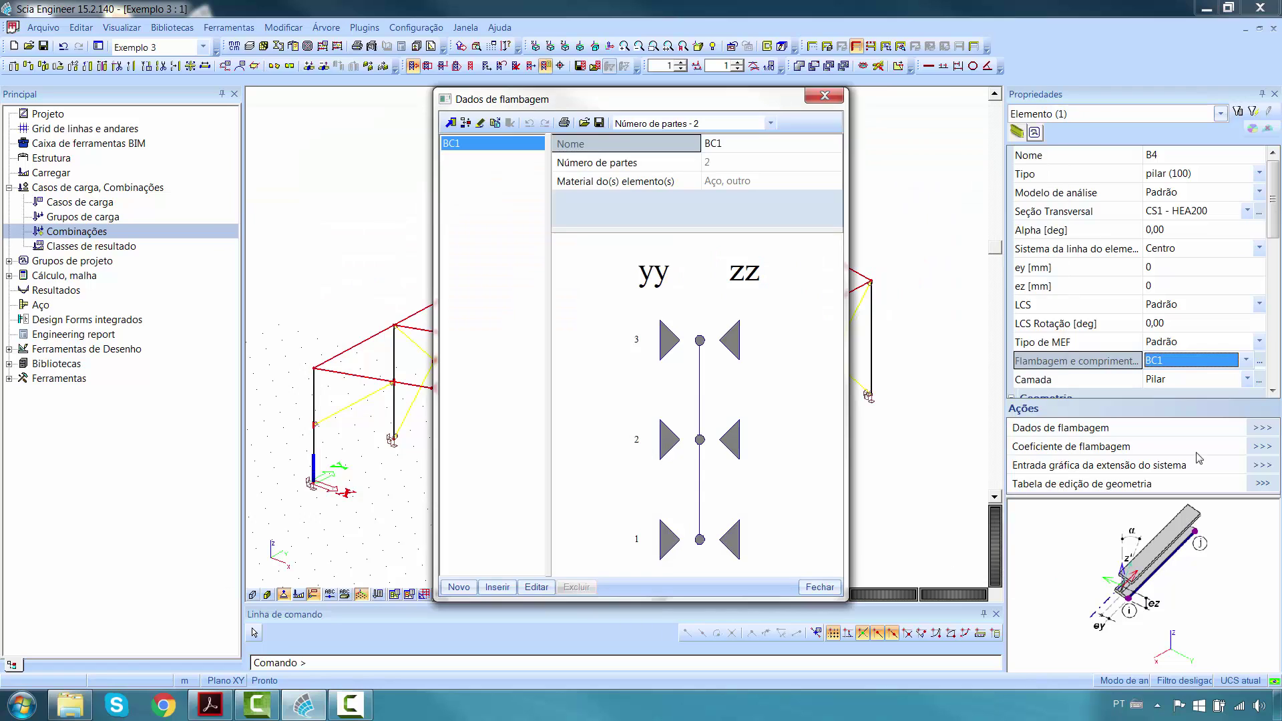
left_click(825, 97)
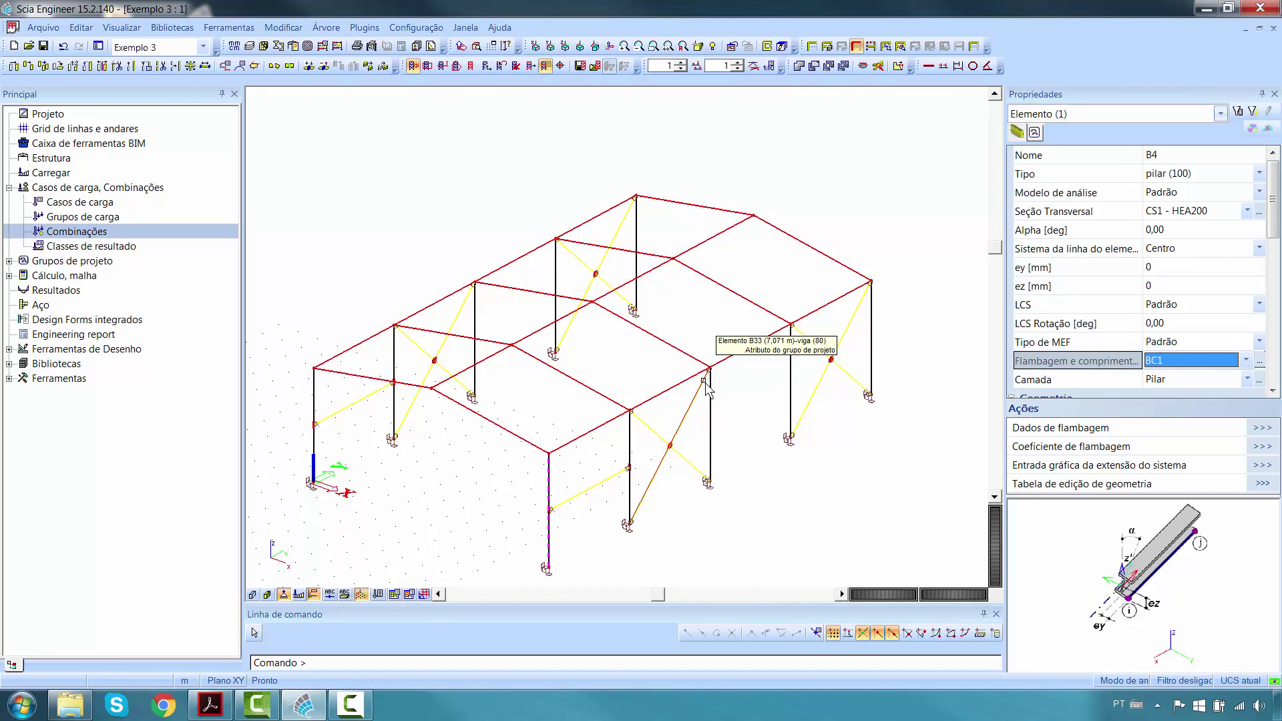